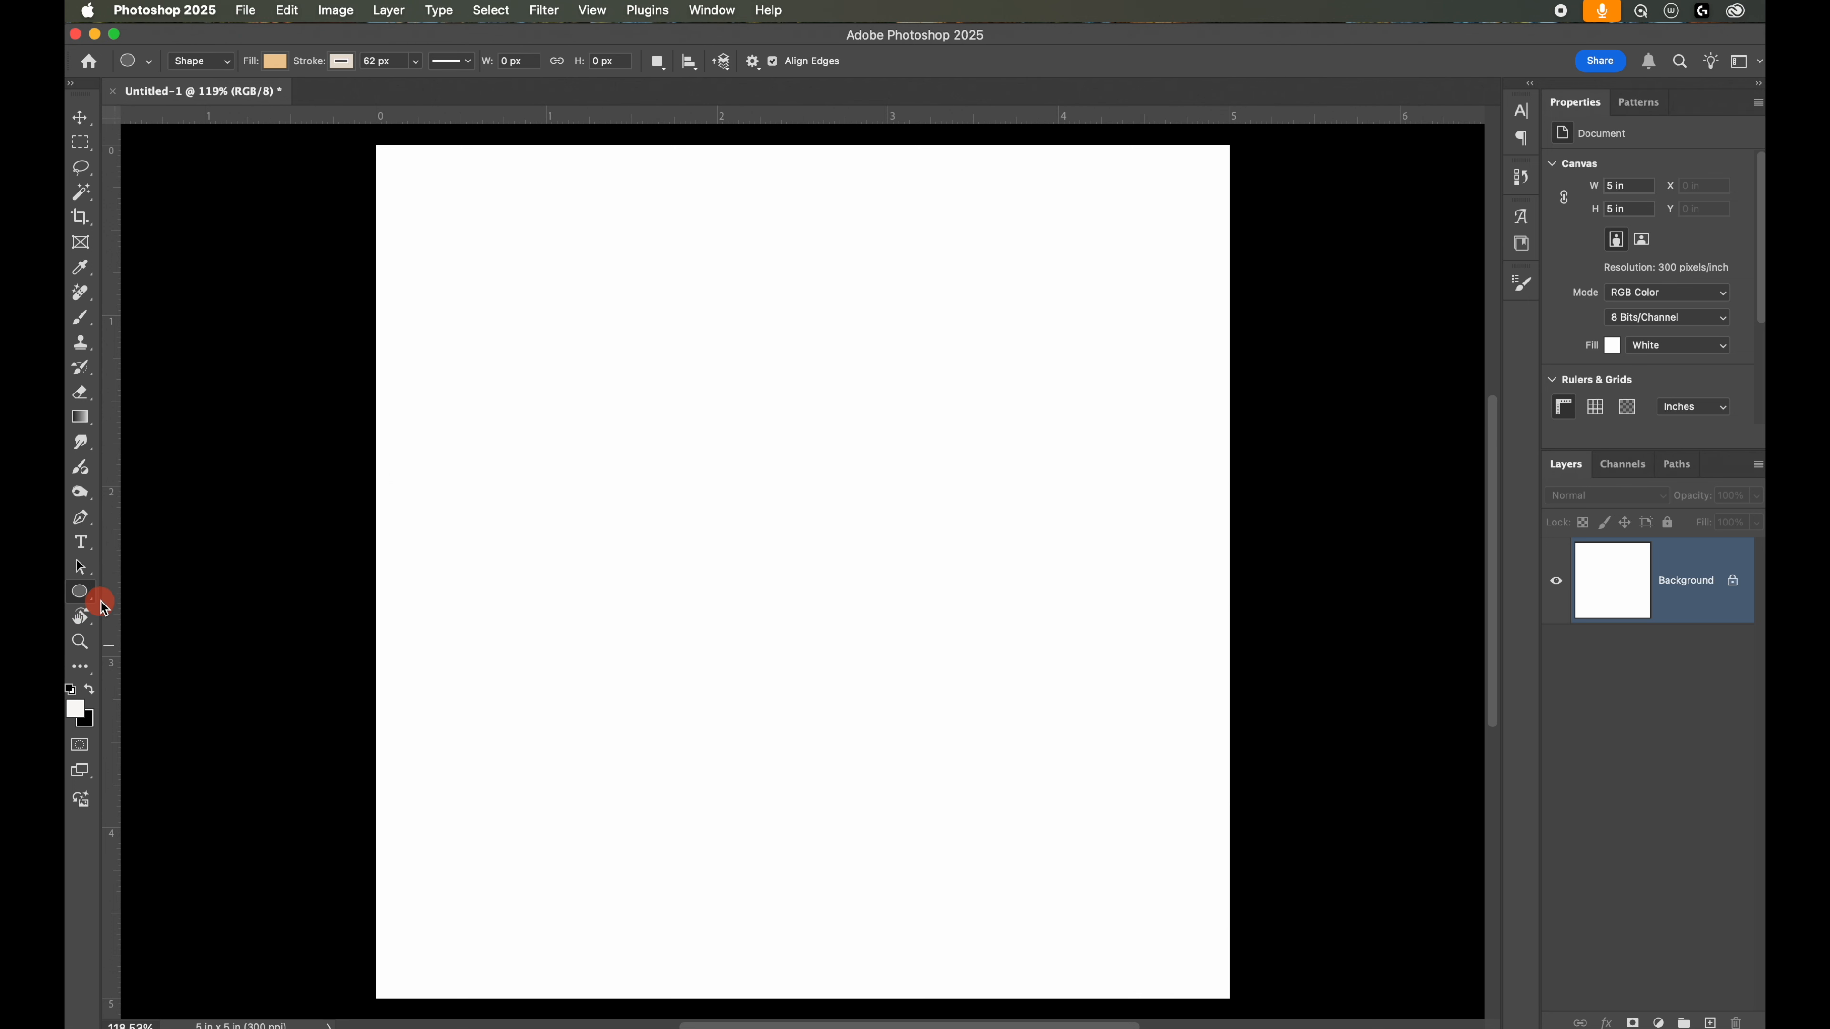
Step: Set up the Ellipse tool with a shape fill color of #edca98
left_click(80, 592)
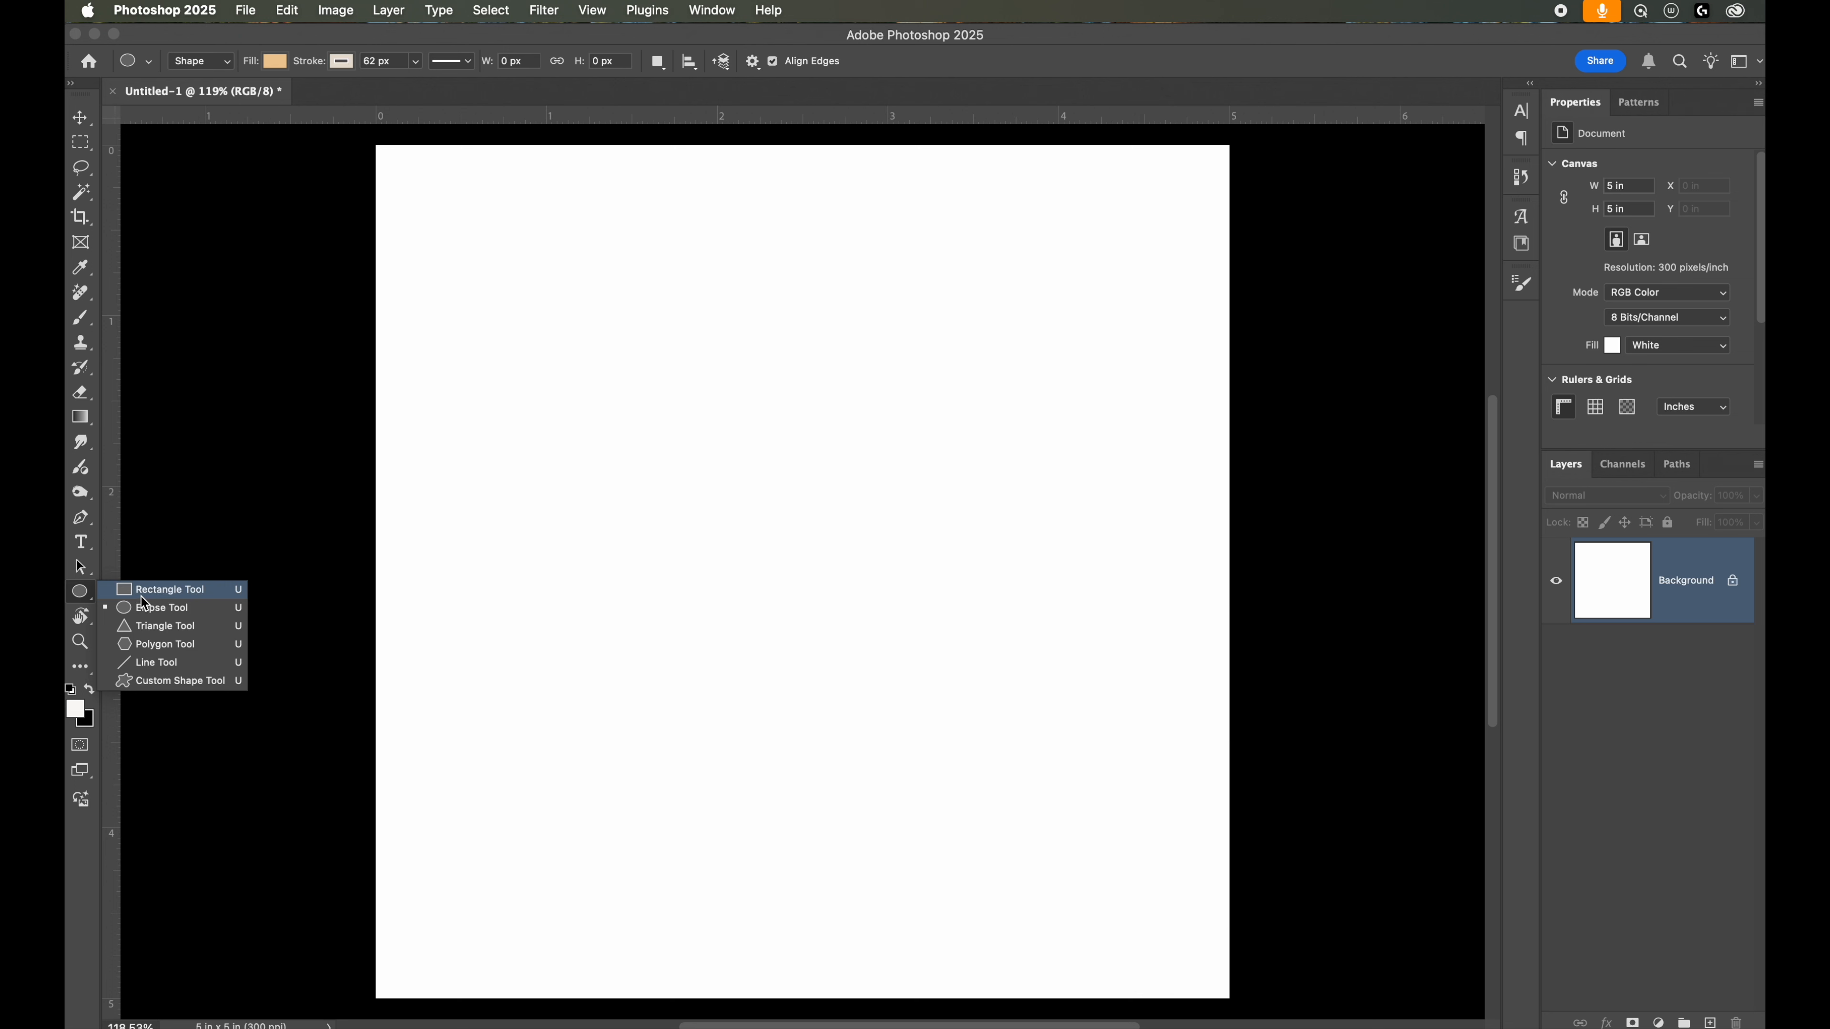
left_click(81, 595)
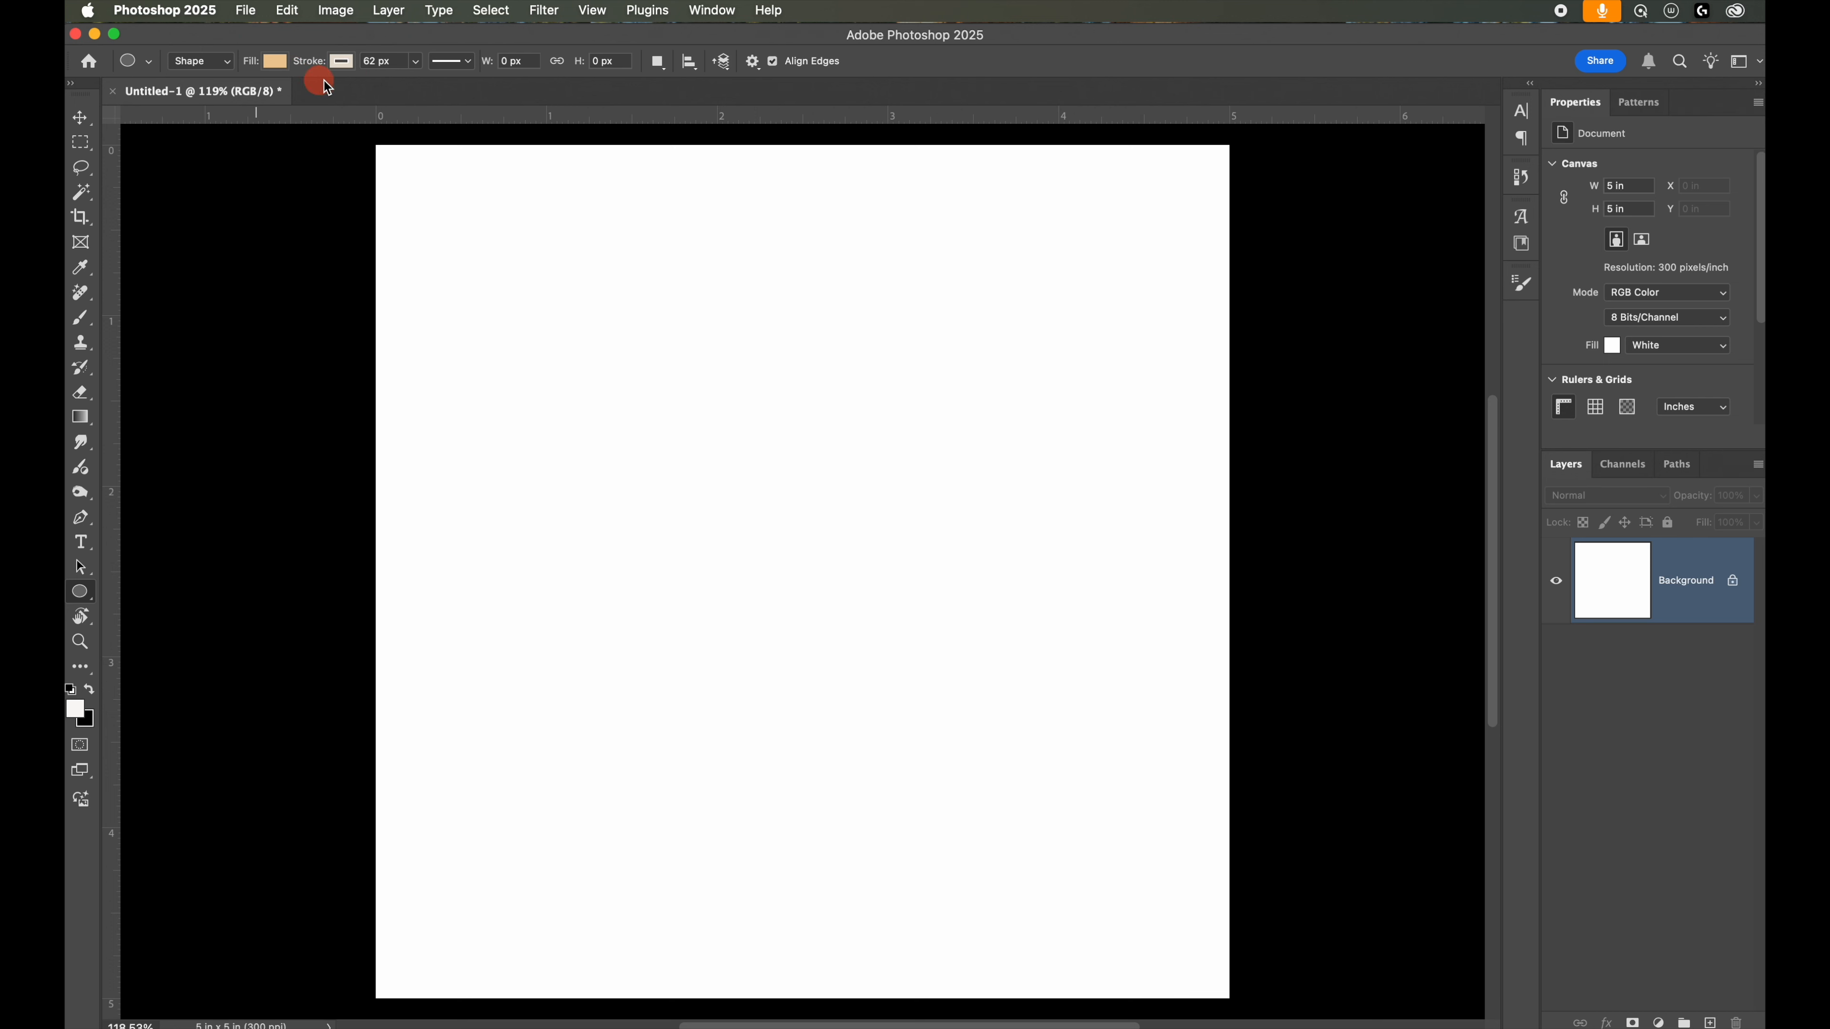
left_click(278, 62)
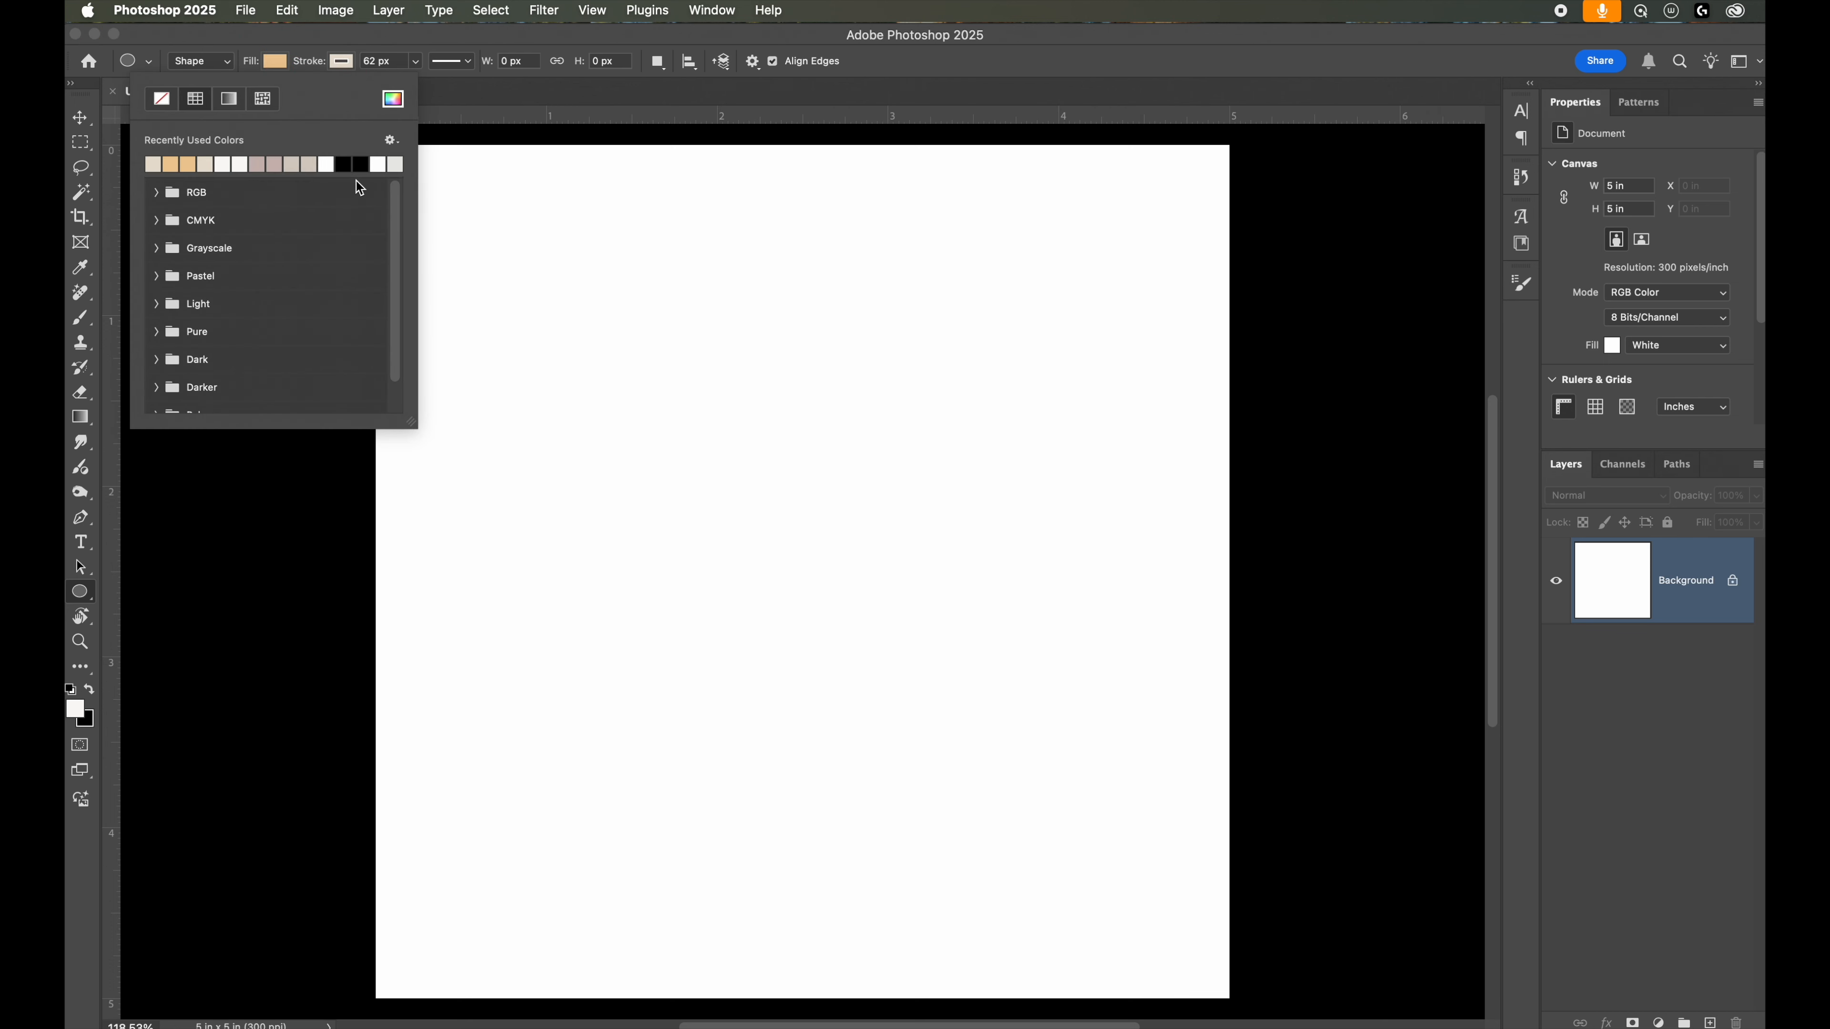
left_click(393, 101)
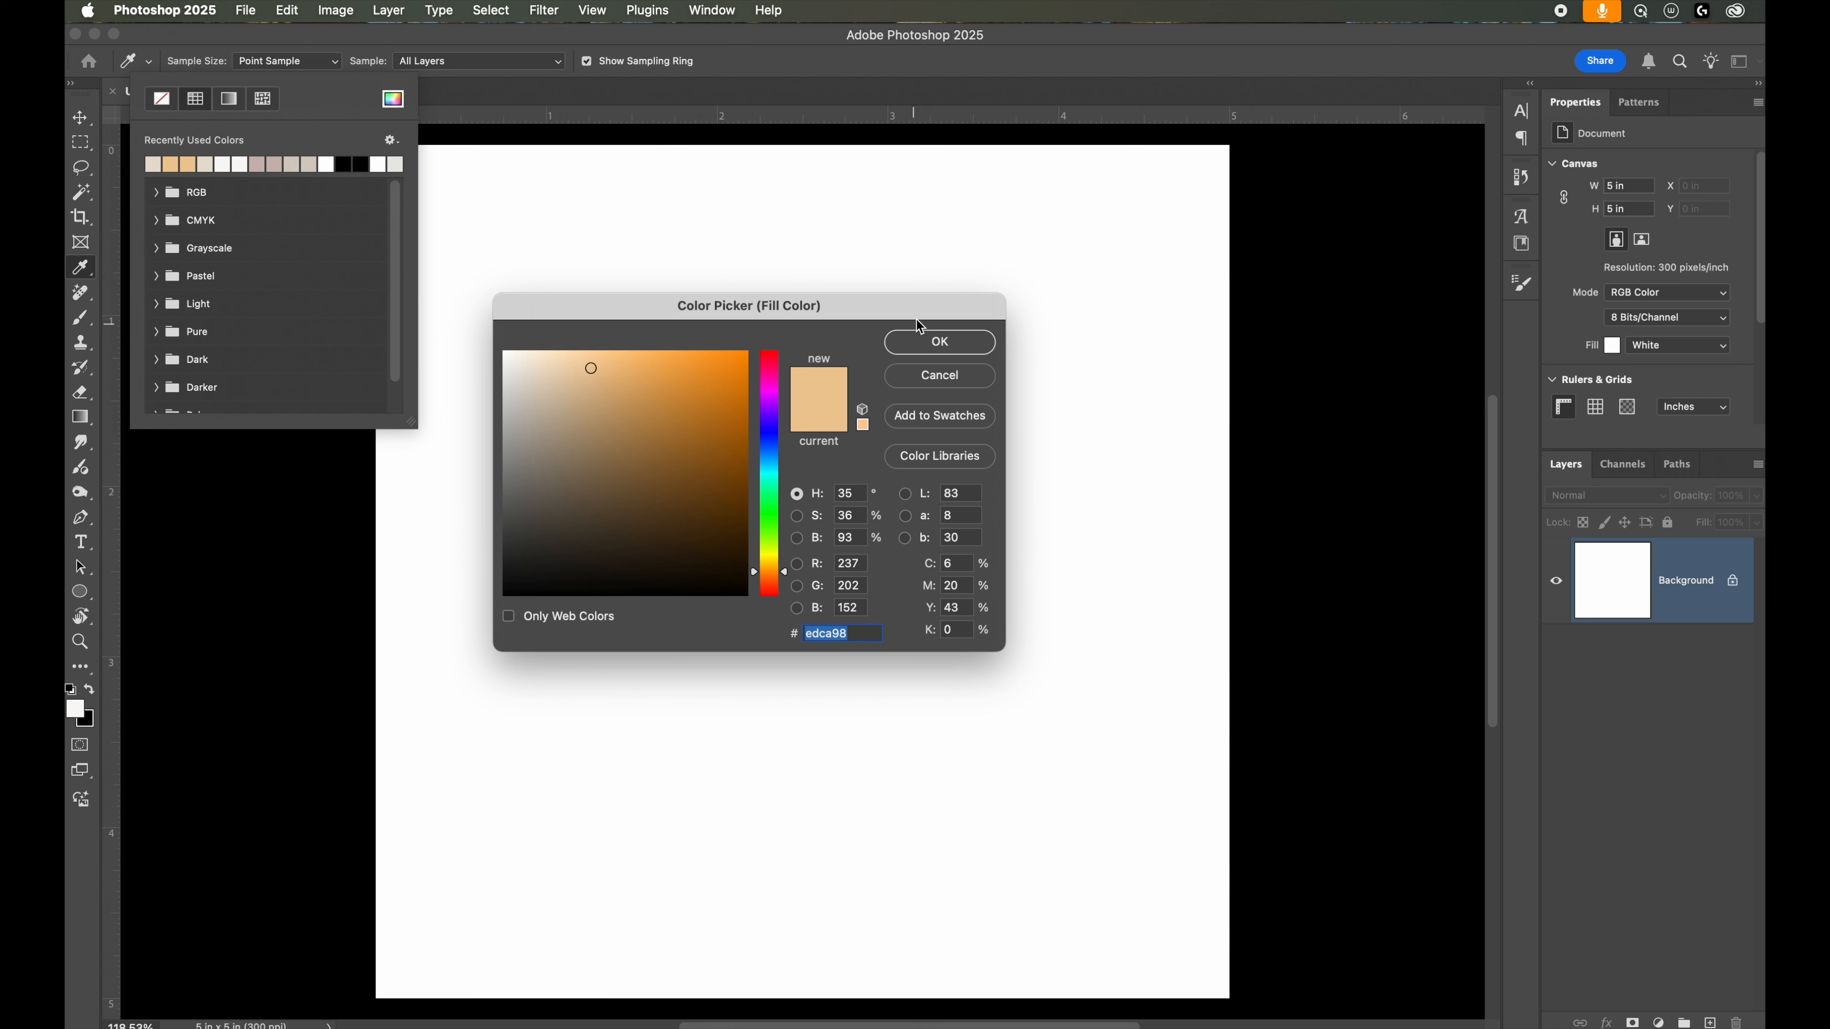
left_click(925, 344)
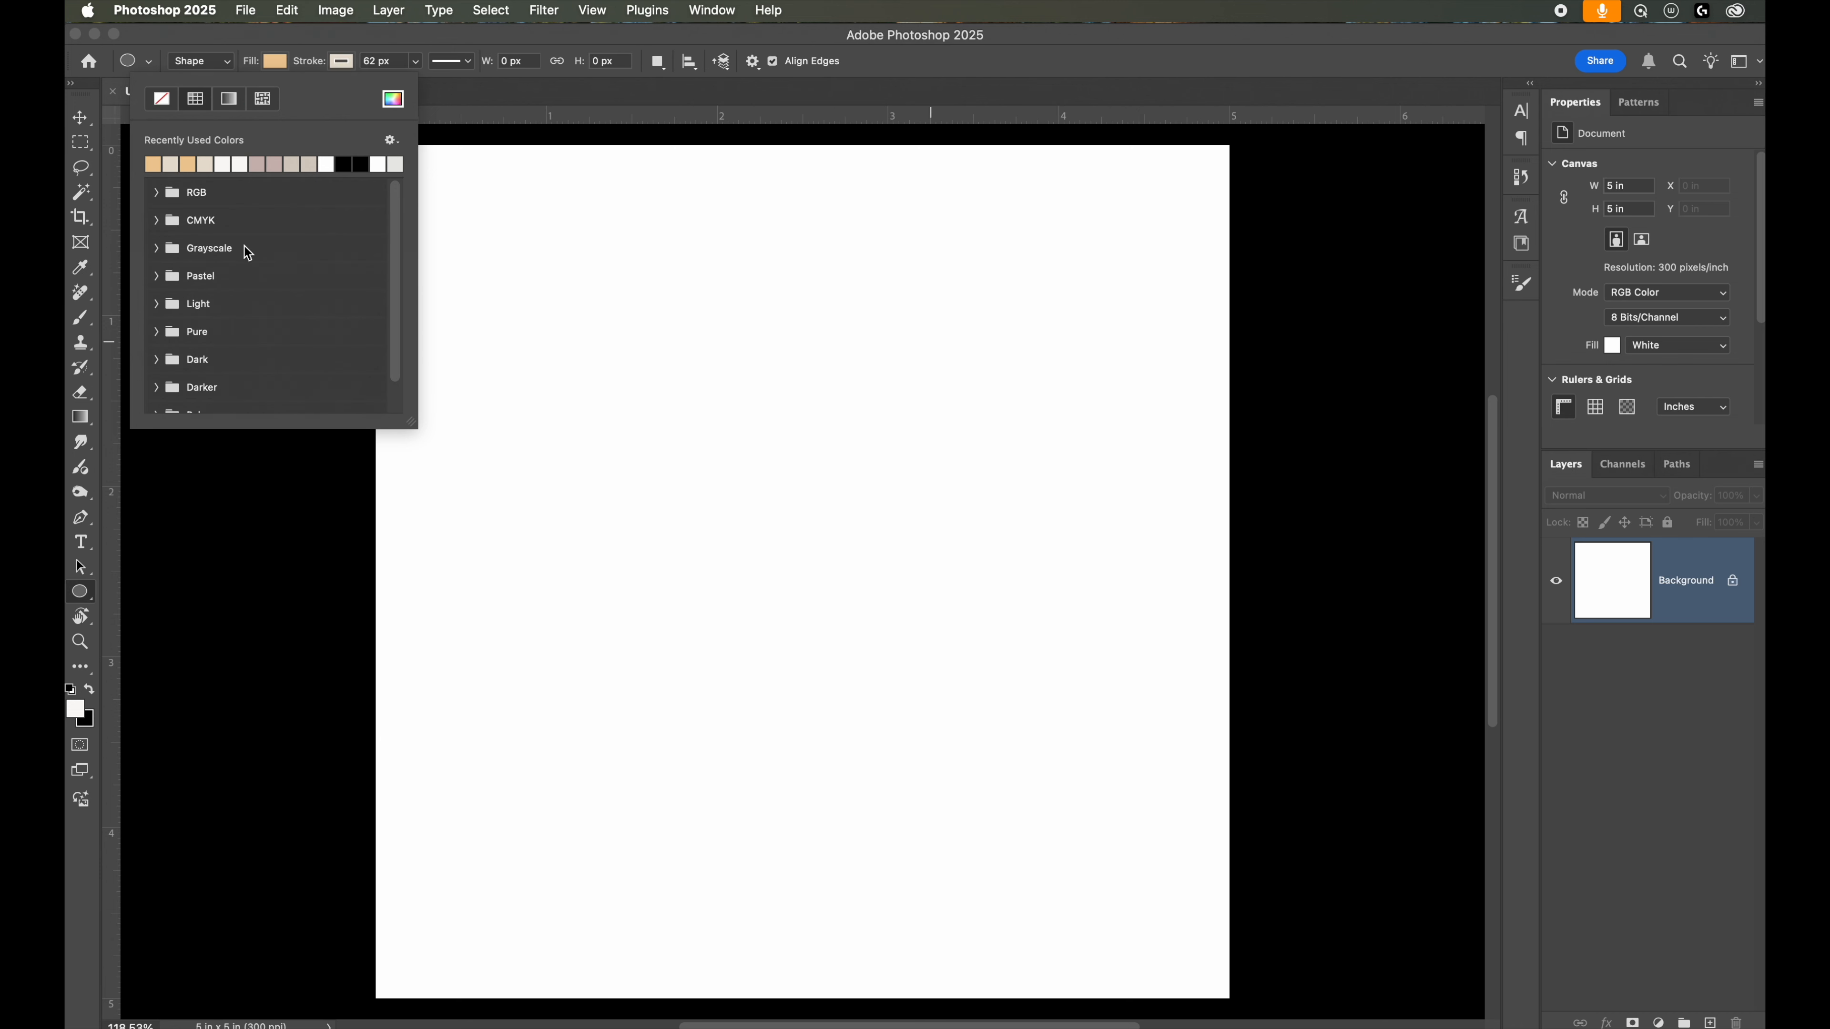
left_click(265, 68)
Step: Set the ellipse's stroke color to #e9e0d2
left_click(338, 63)
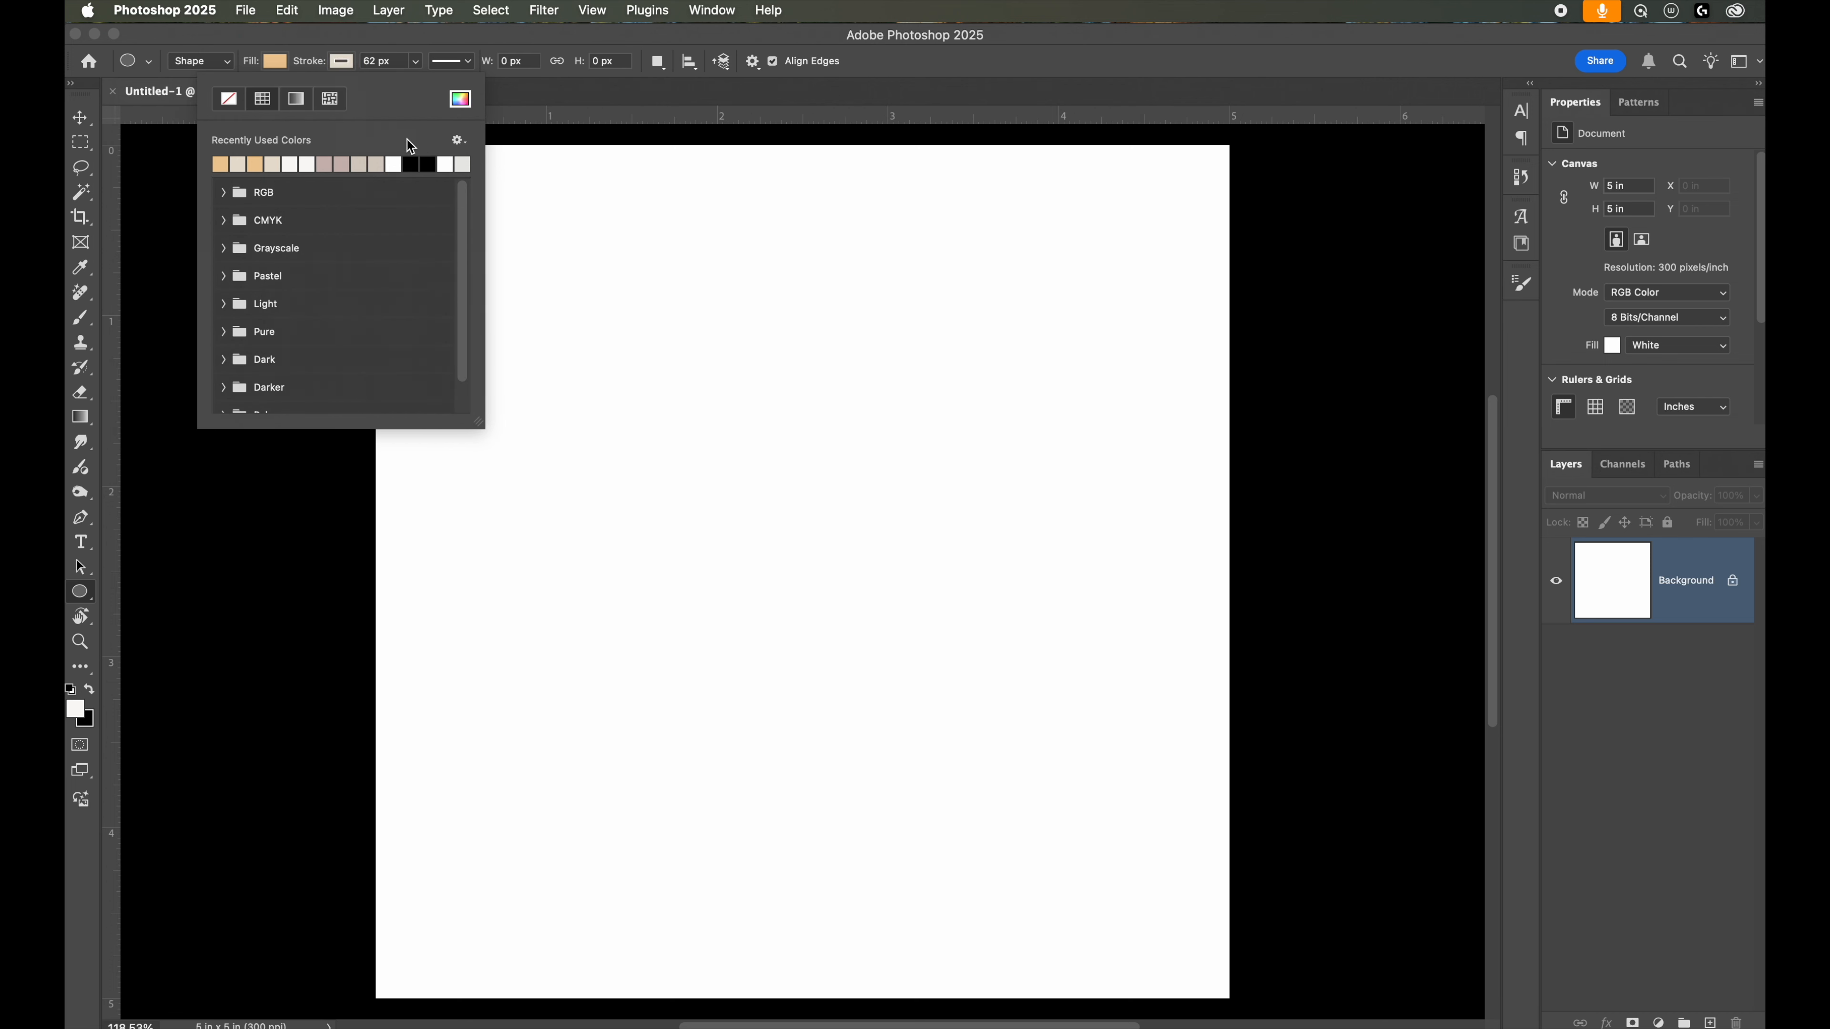
left_click(461, 99)
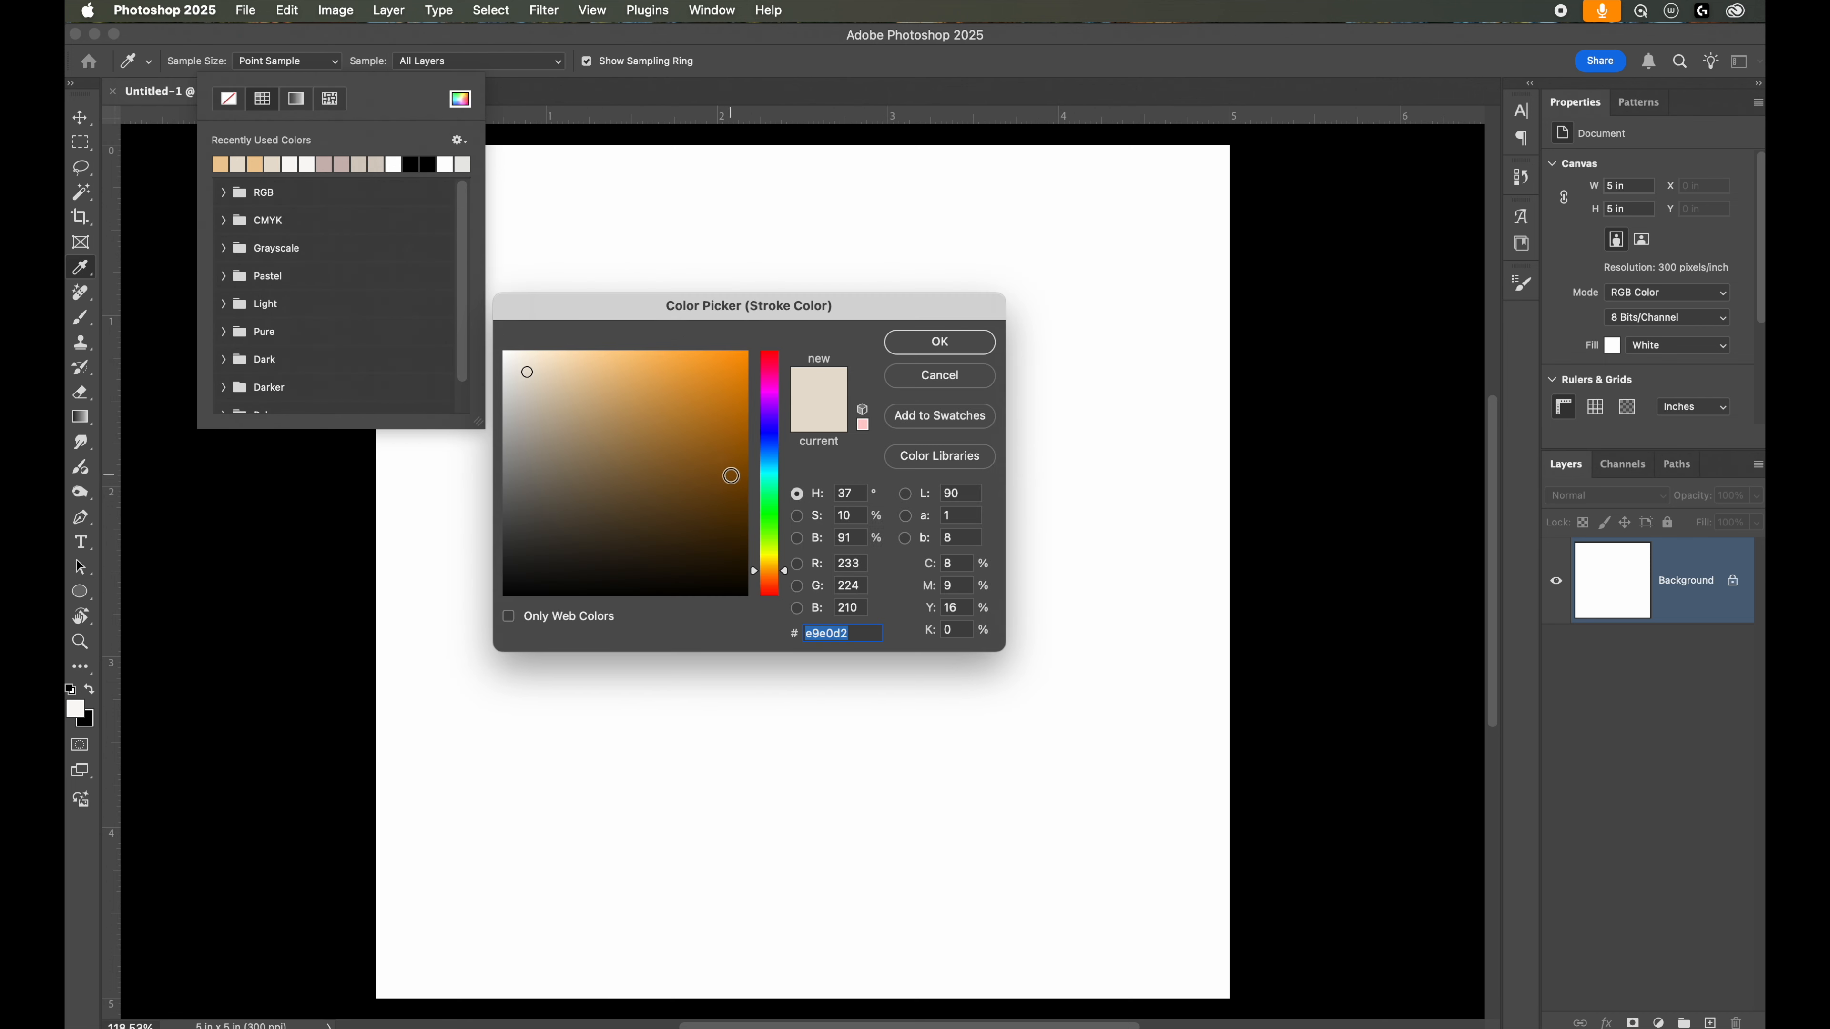
left_click(814, 652)
left_click(927, 347)
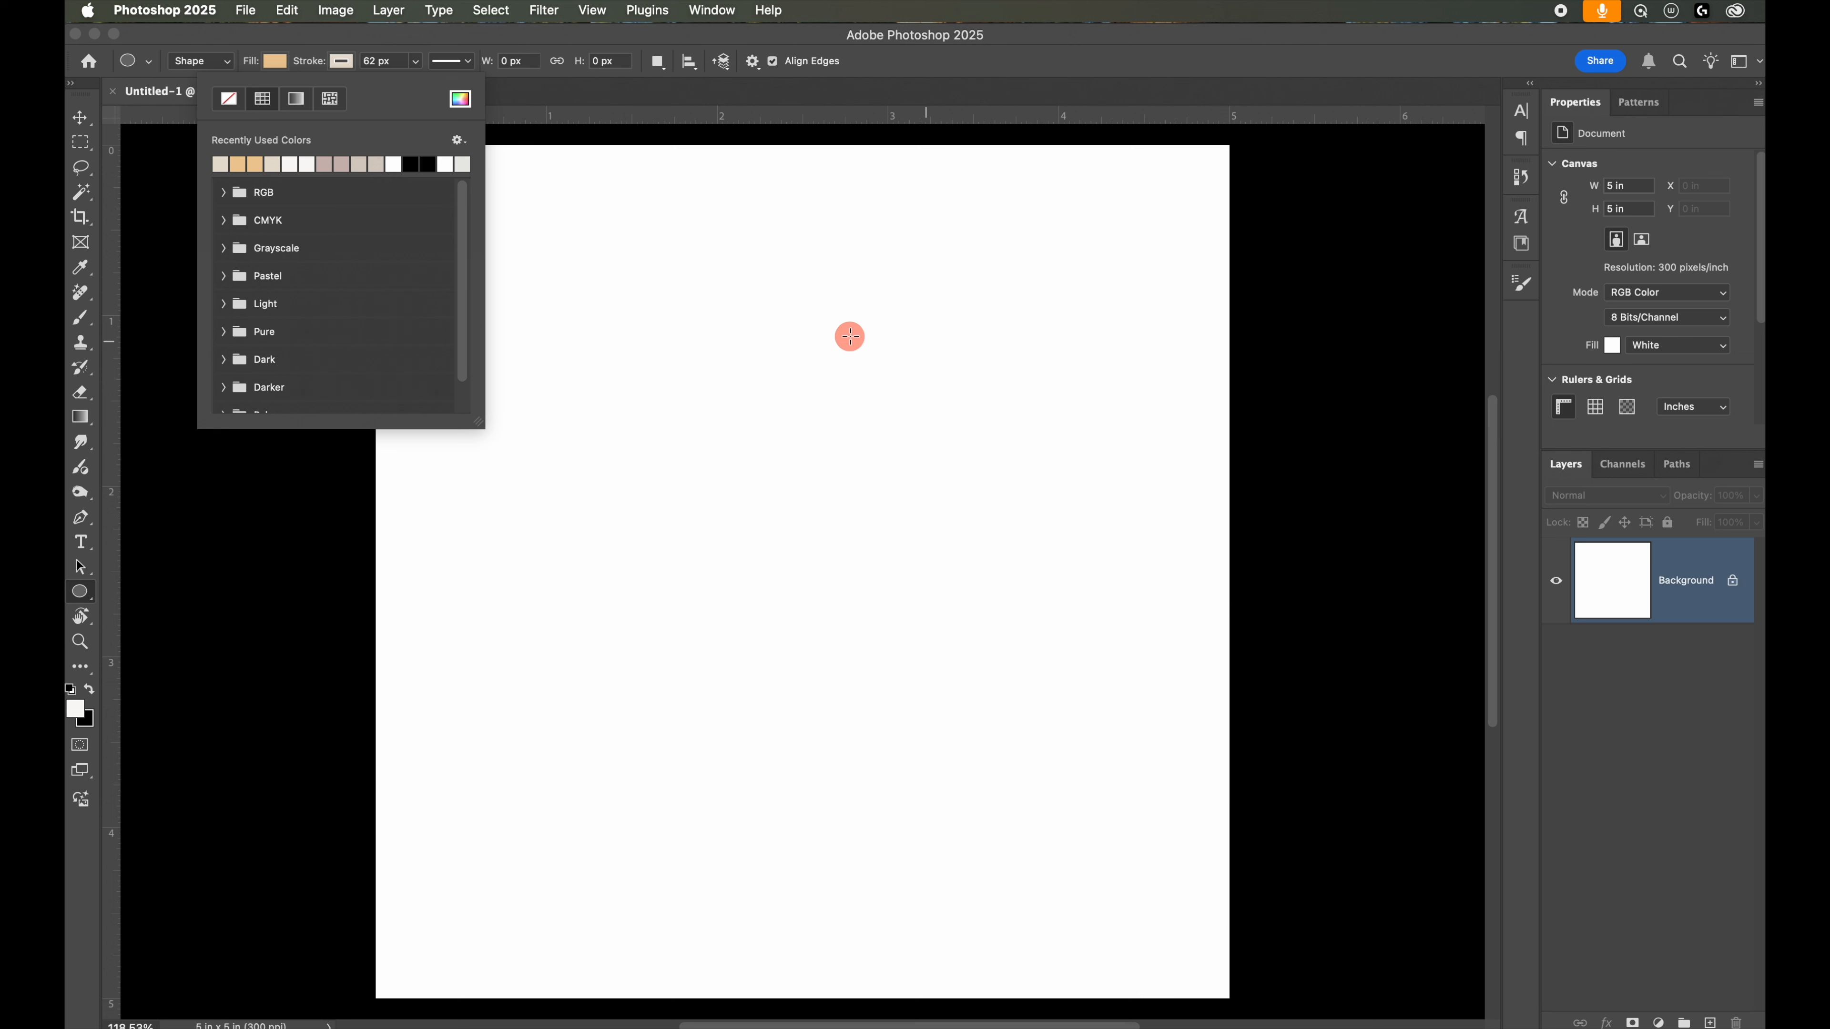
left_click(850, 336)
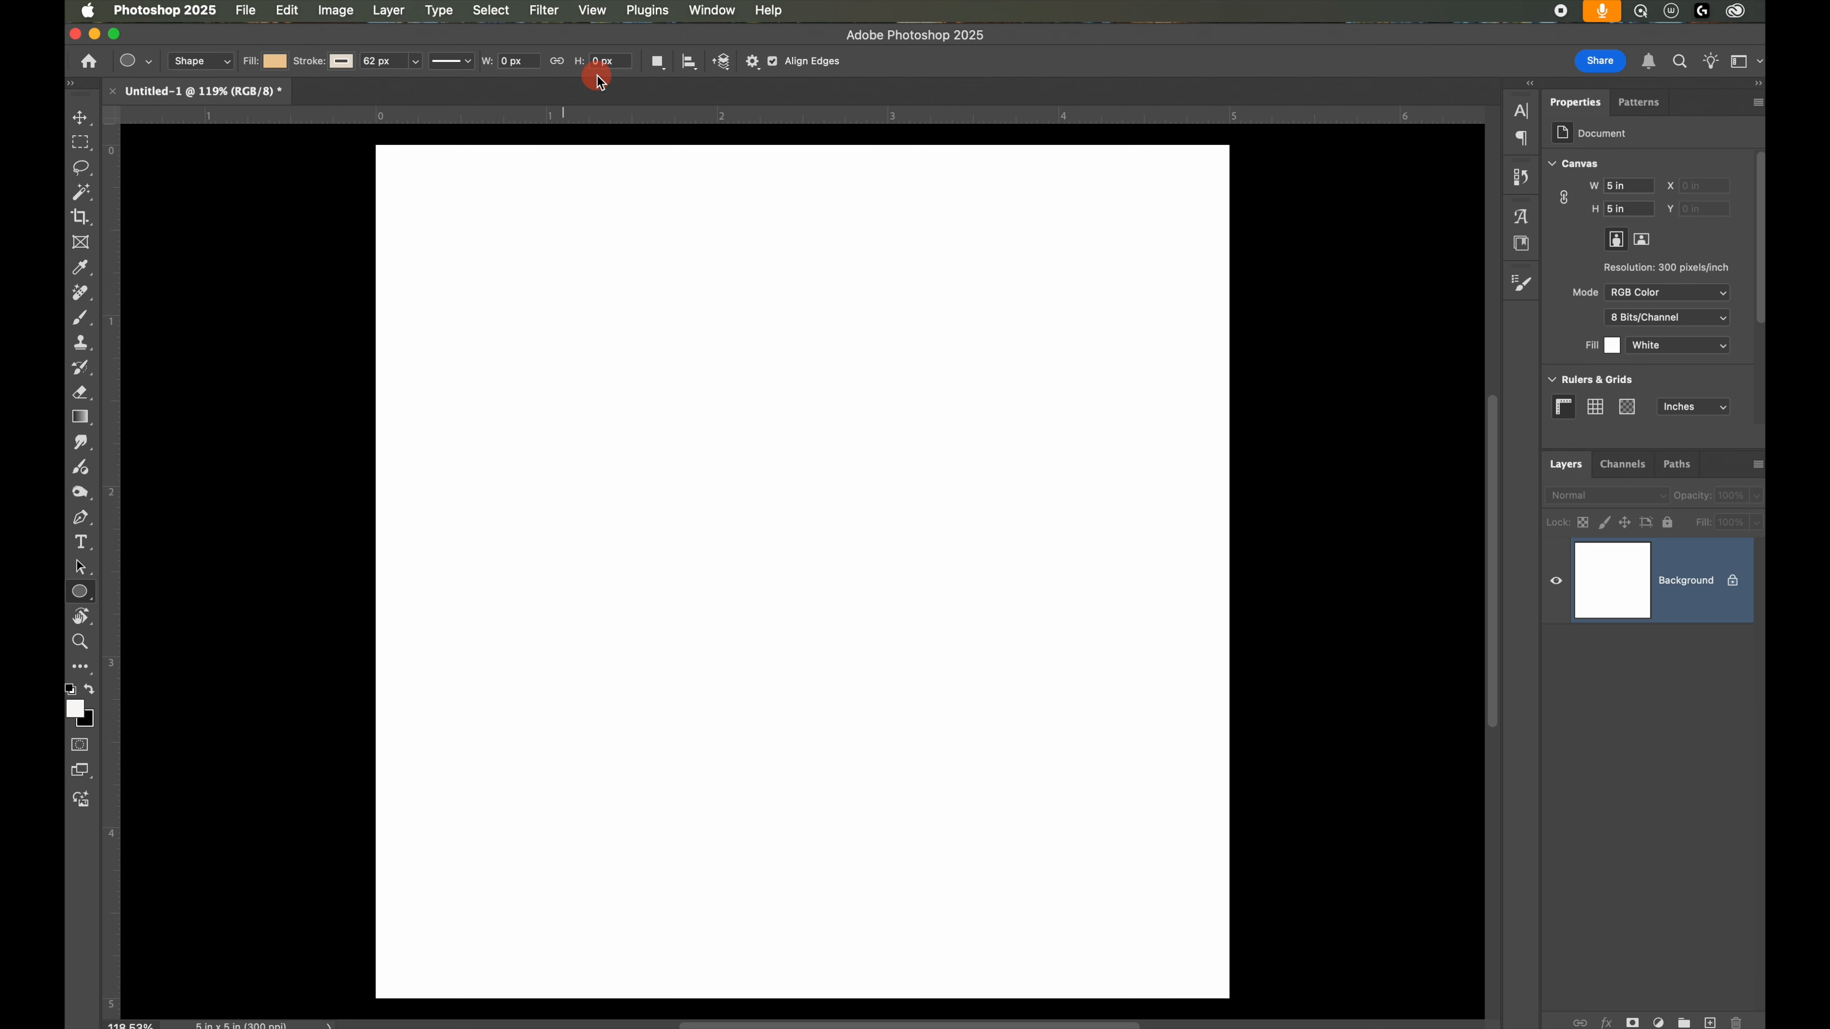
Step: Constrain the ellipse to a circle and draw one about 398 px in diameter near the middle of the canvas
left_click(753, 63)
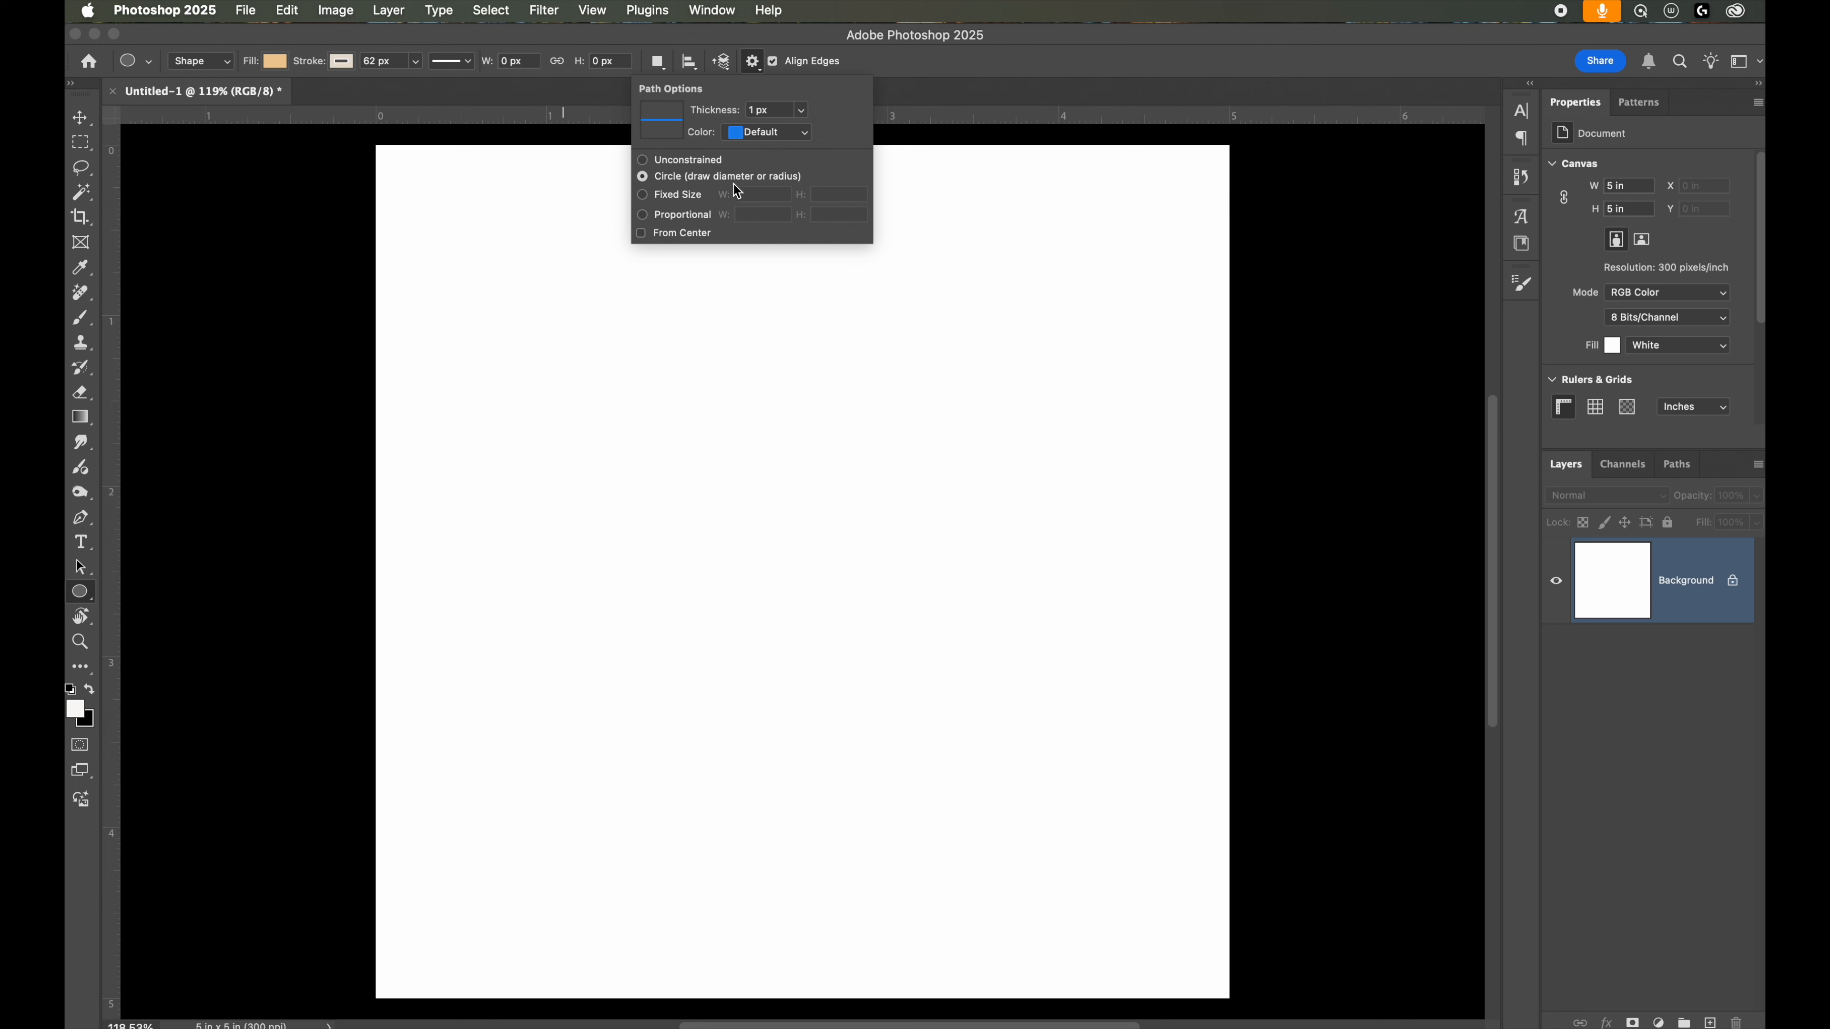
left_click(769, 168)
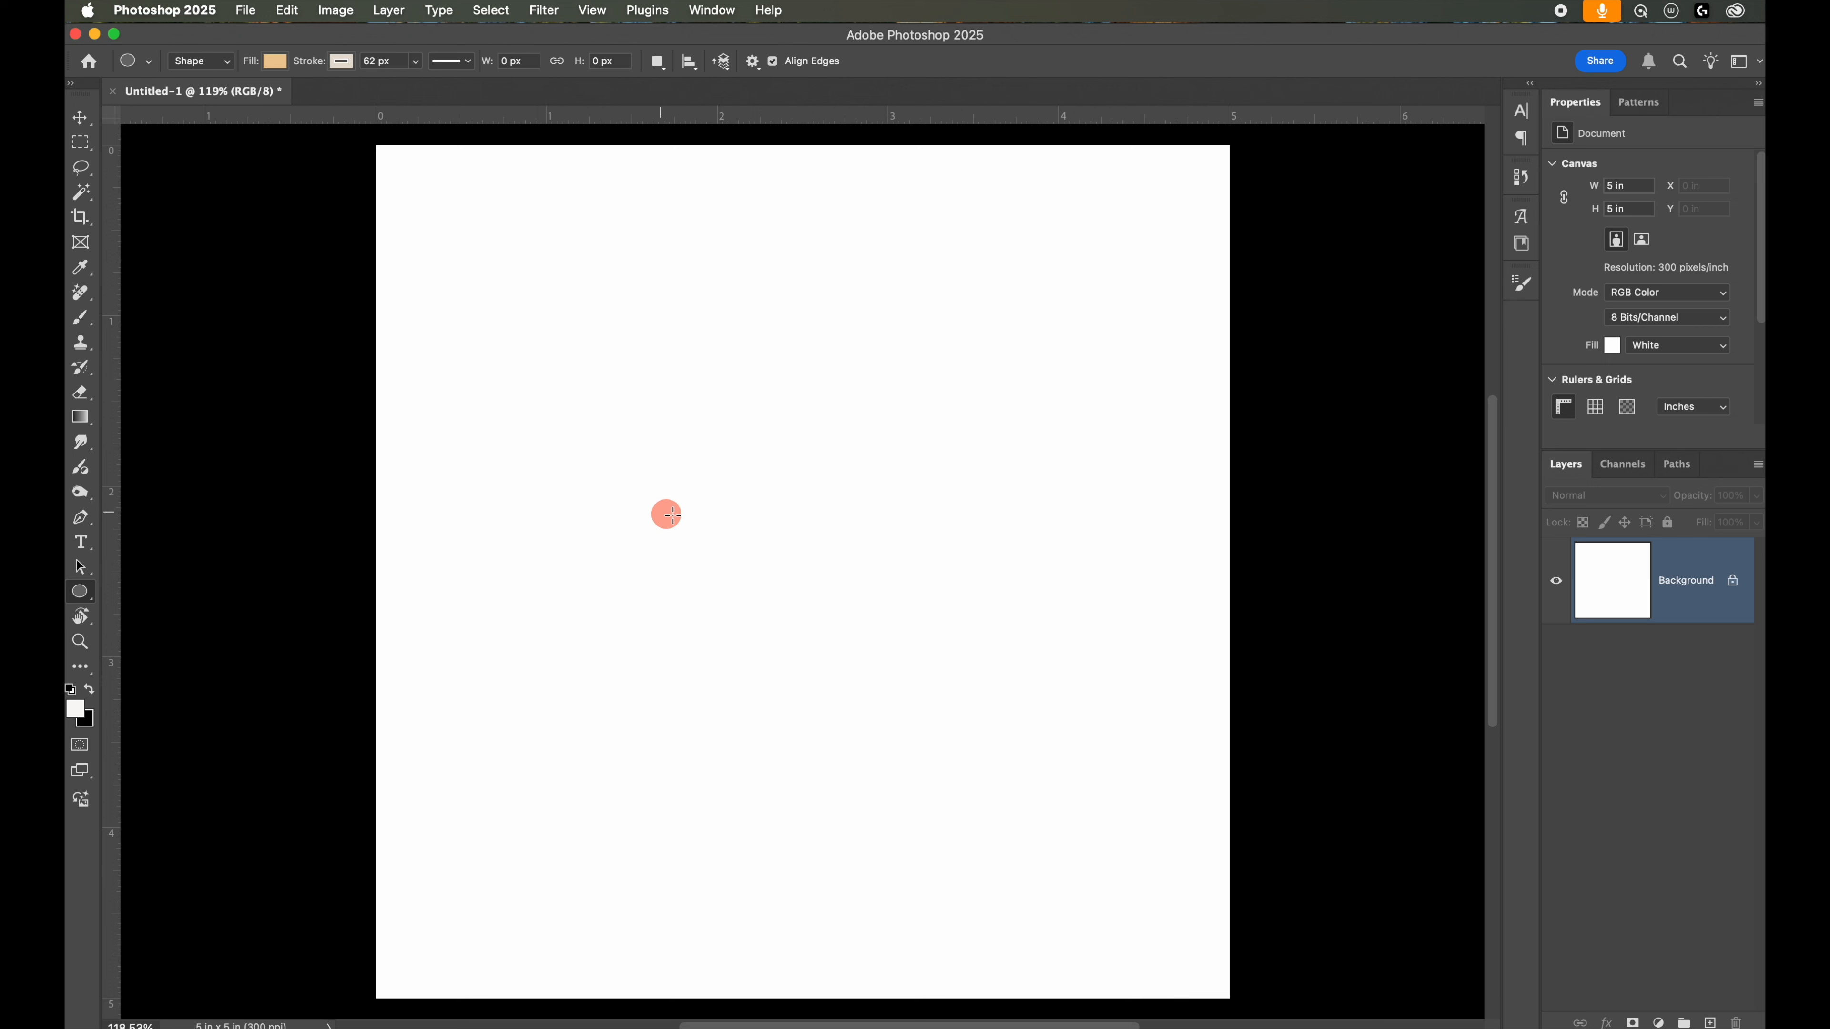
left_click_drag(727, 514, 1016, 645)
key("space")
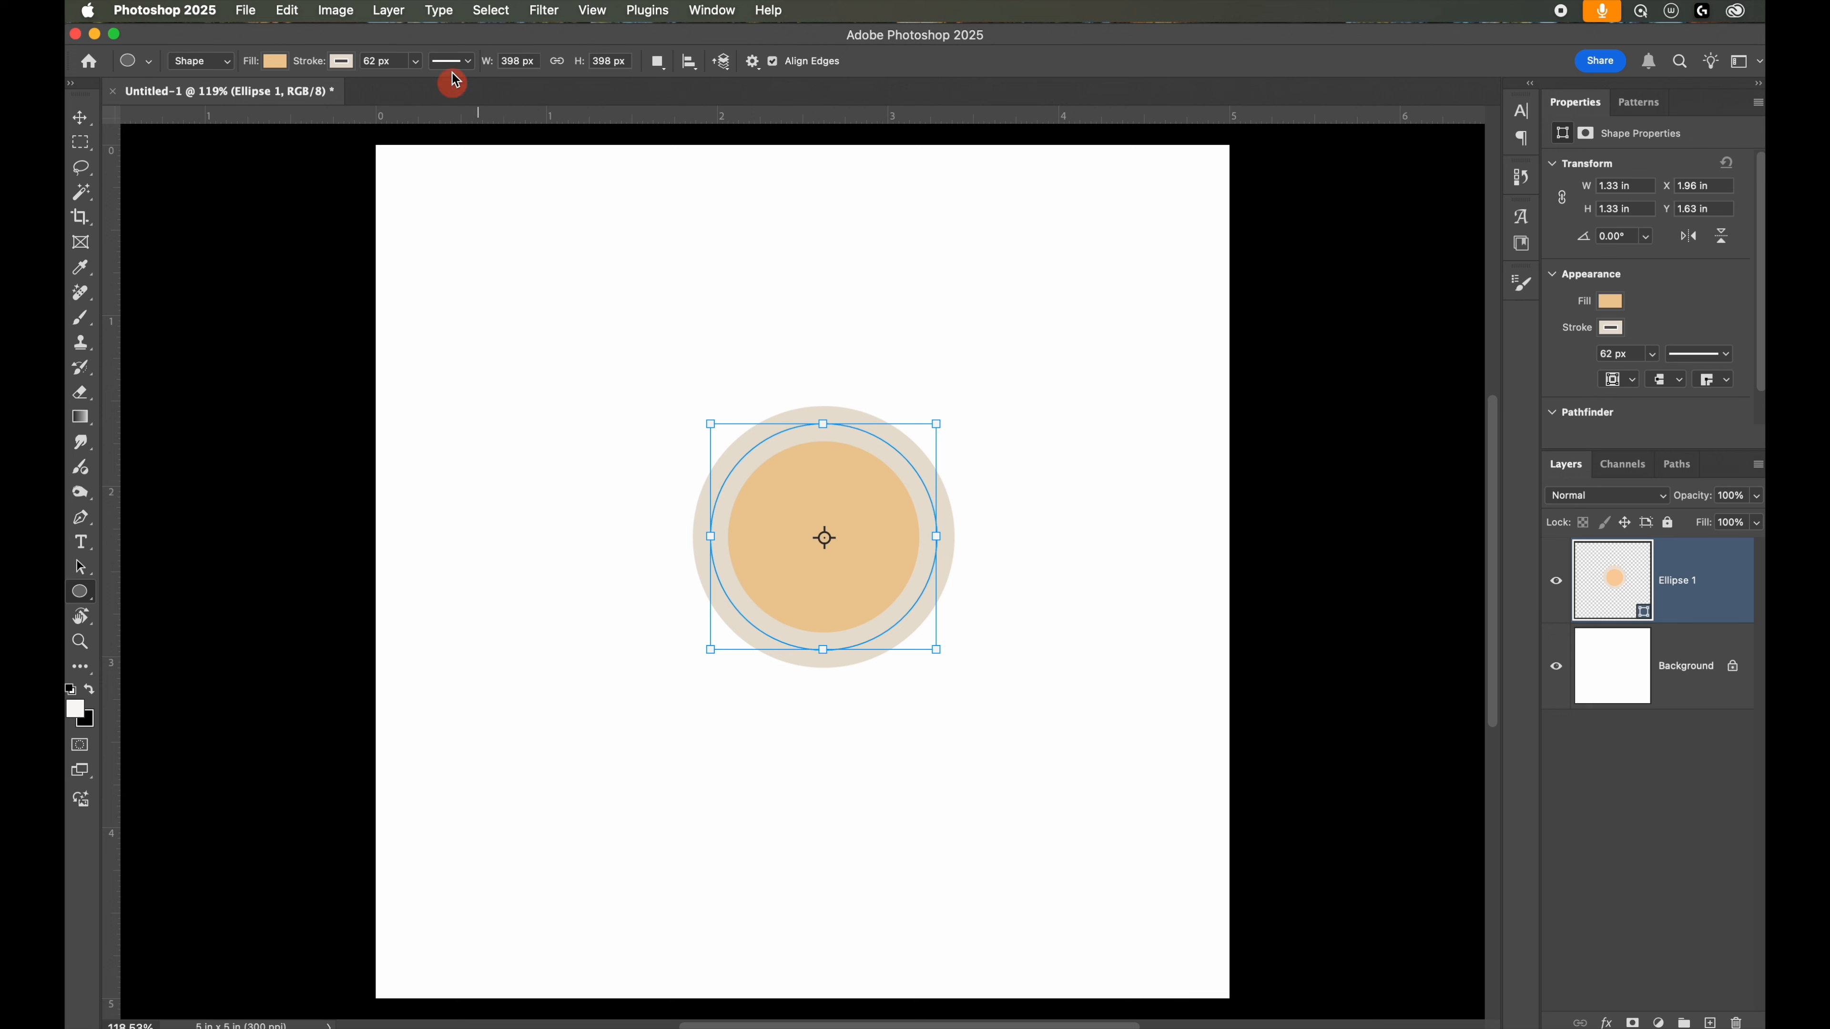
Step: Rasterize the circle's shape layer
left_click(392, 12)
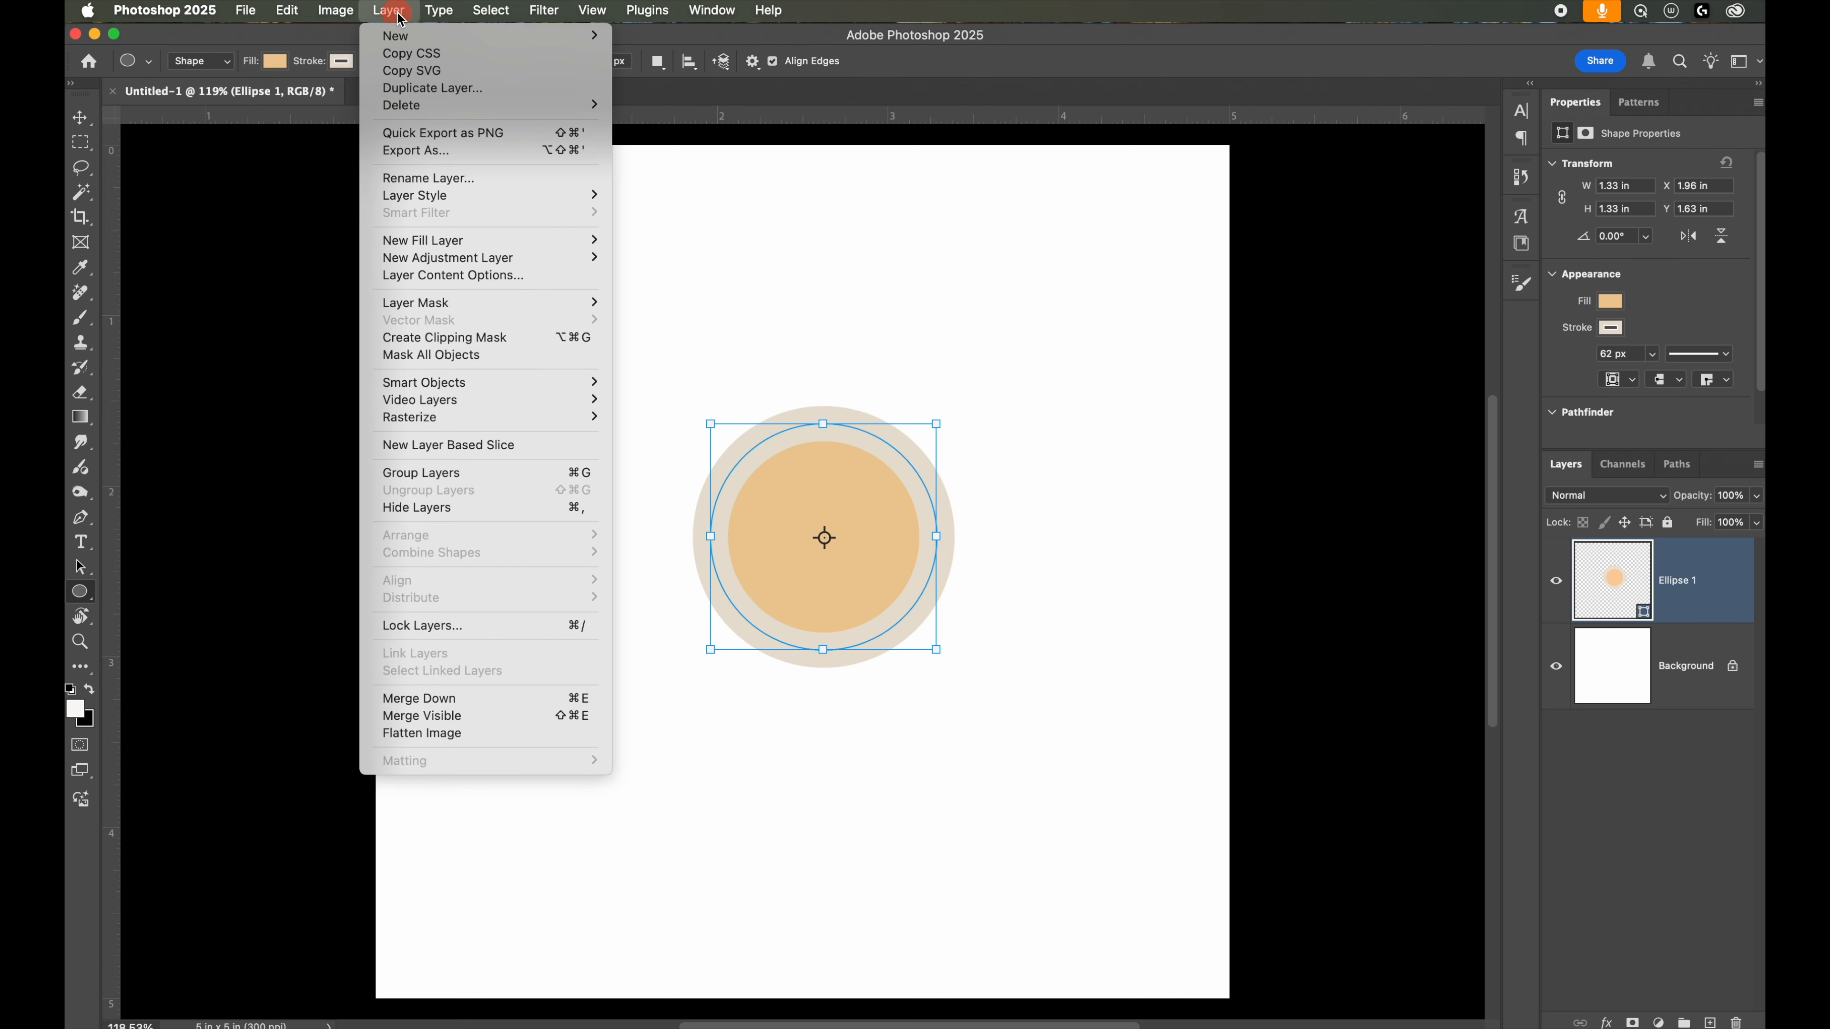
mouse_move(513, 420)
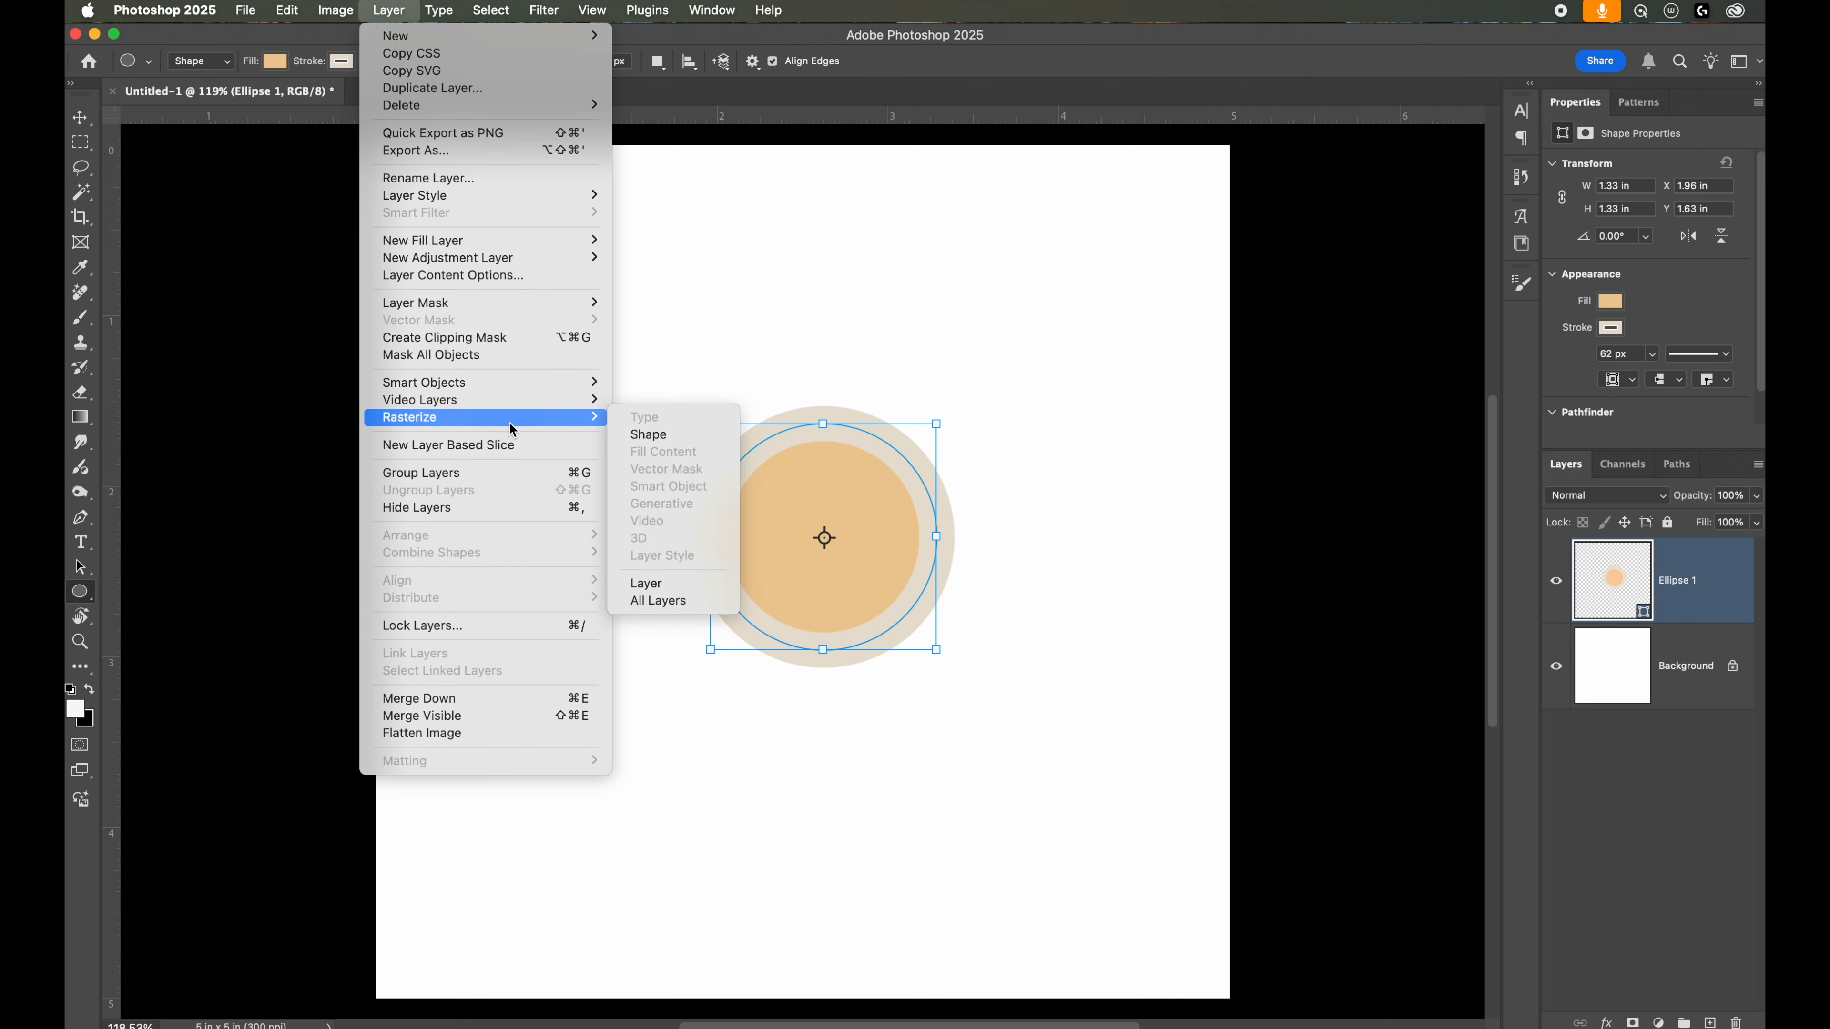
left_click(650, 435)
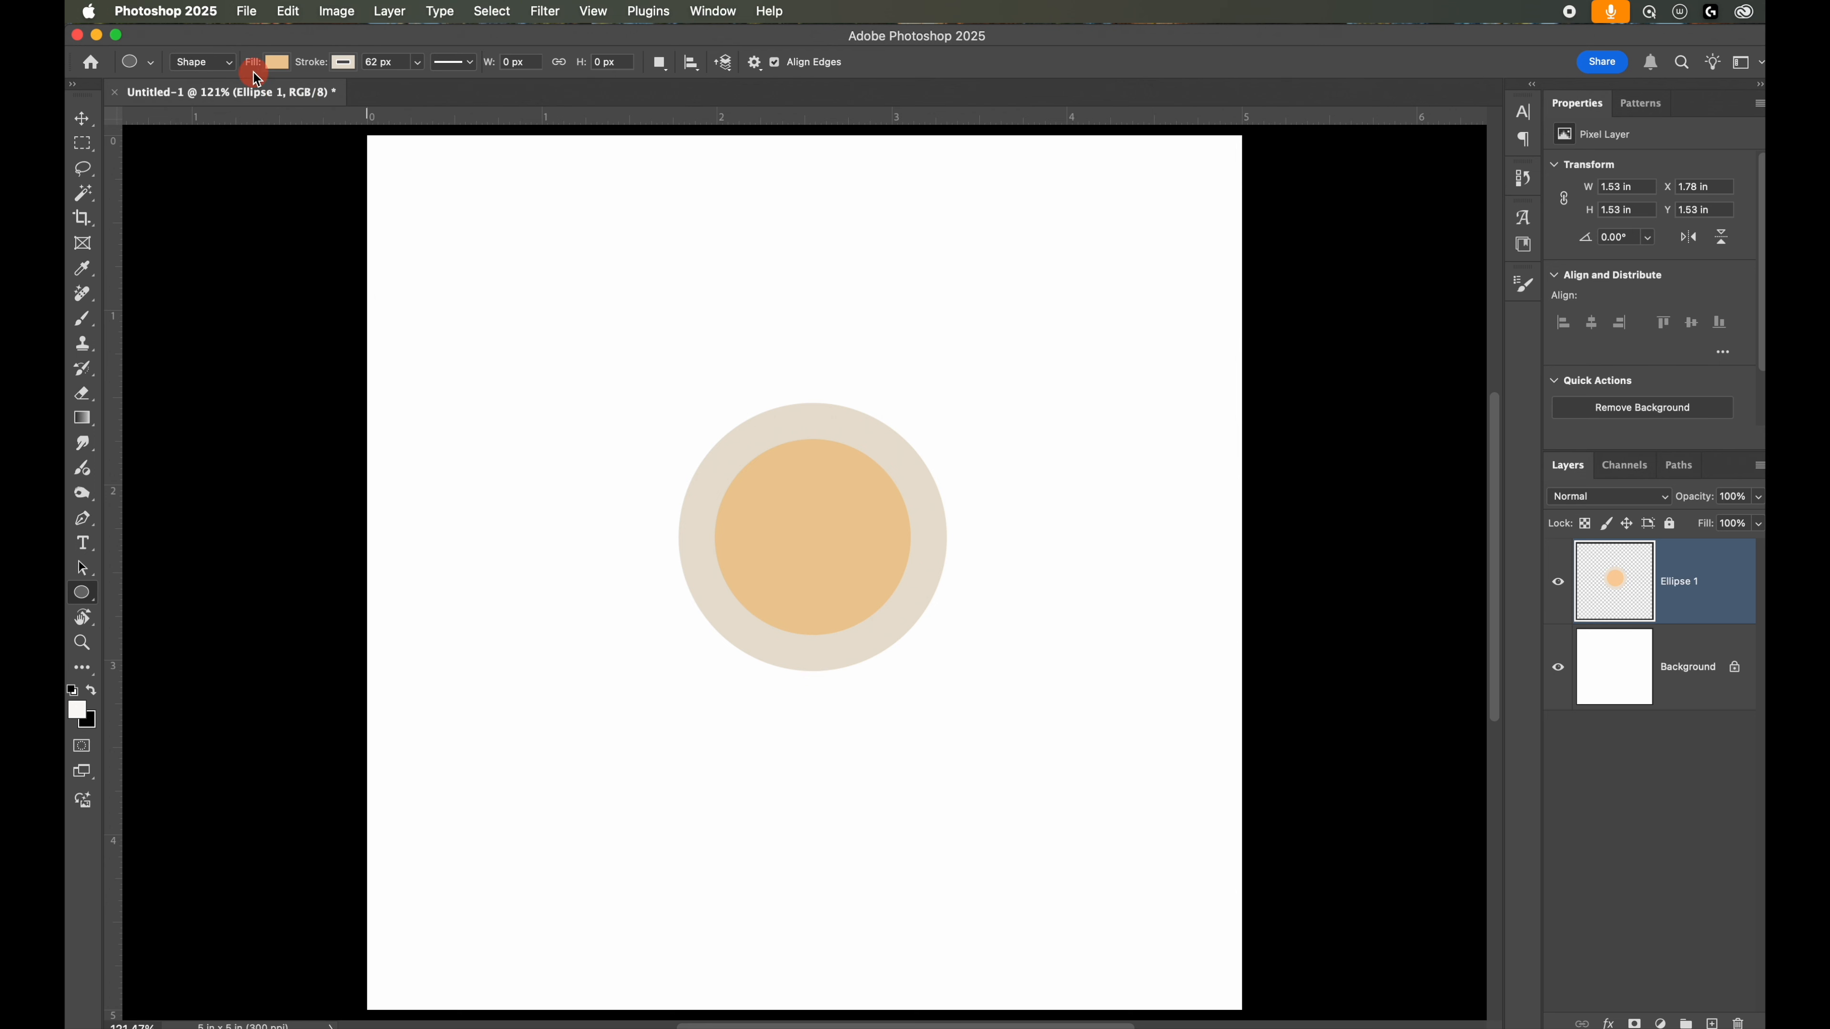
Step: Set the Ellipse tool to no fill, no stroke and a stroke width of 0 px
left_click(278, 63)
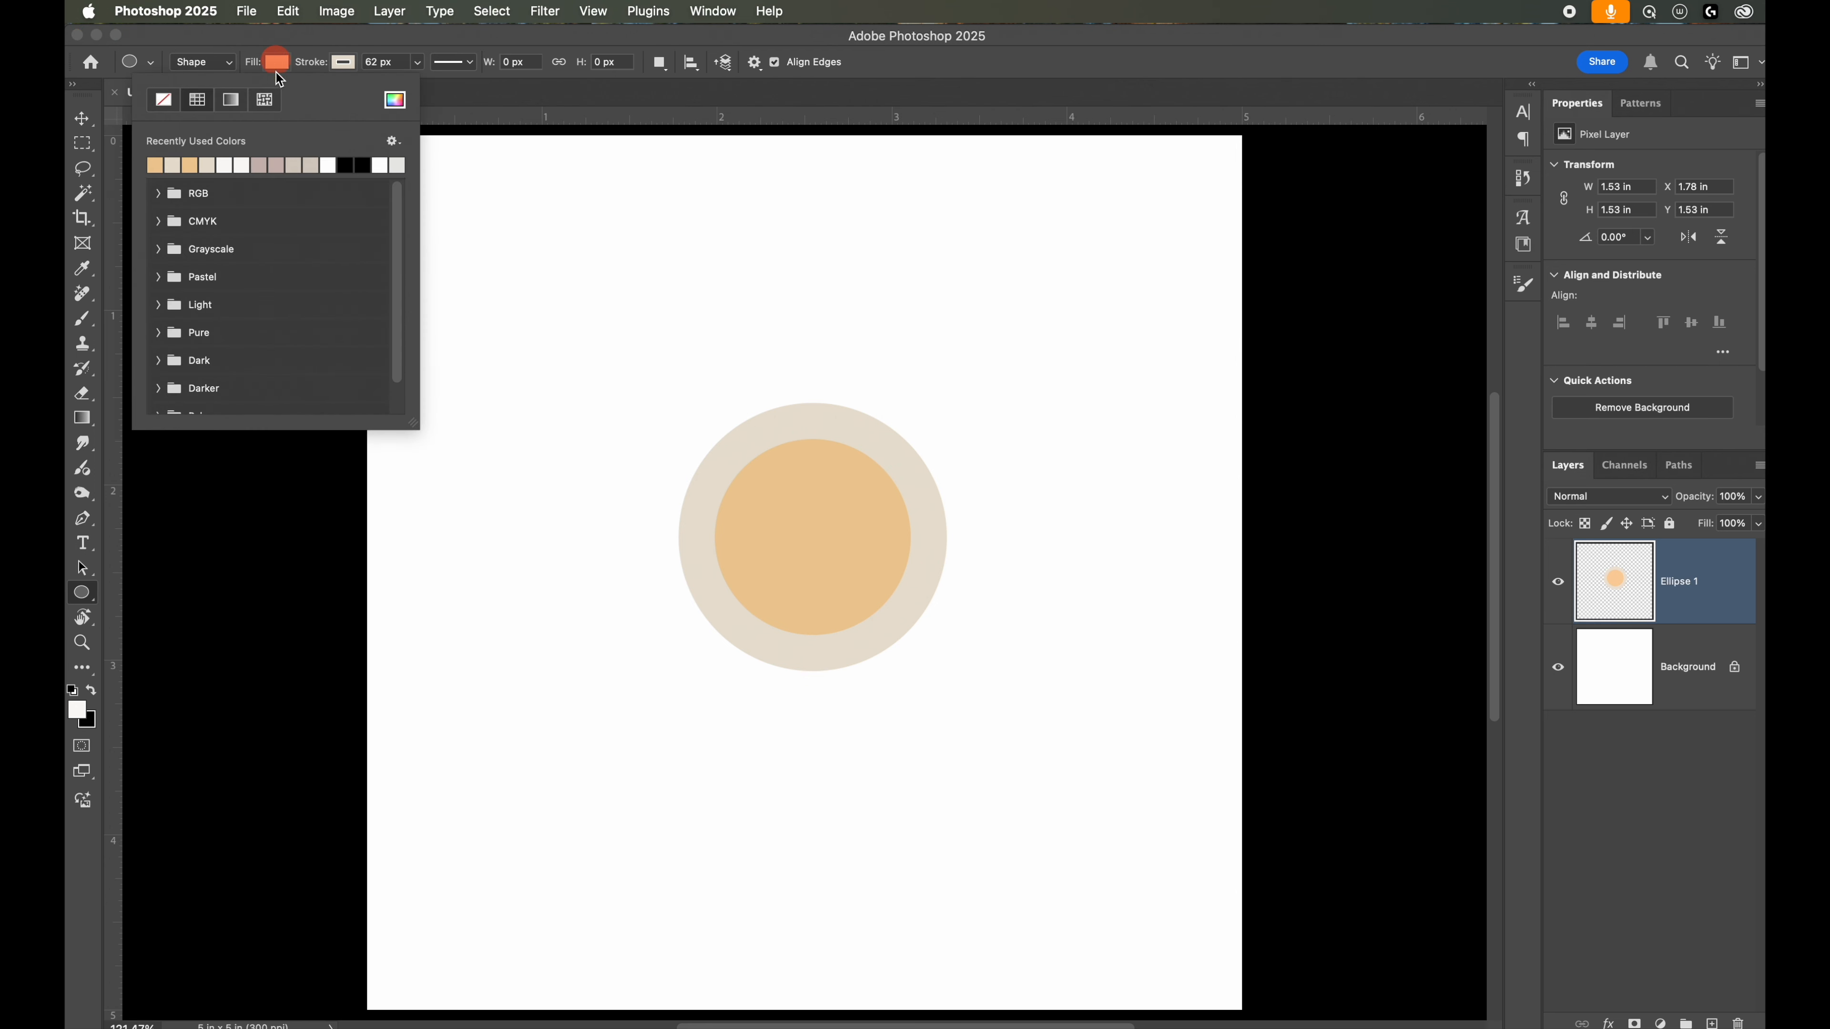
left_click(166, 110)
left_click(343, 63)
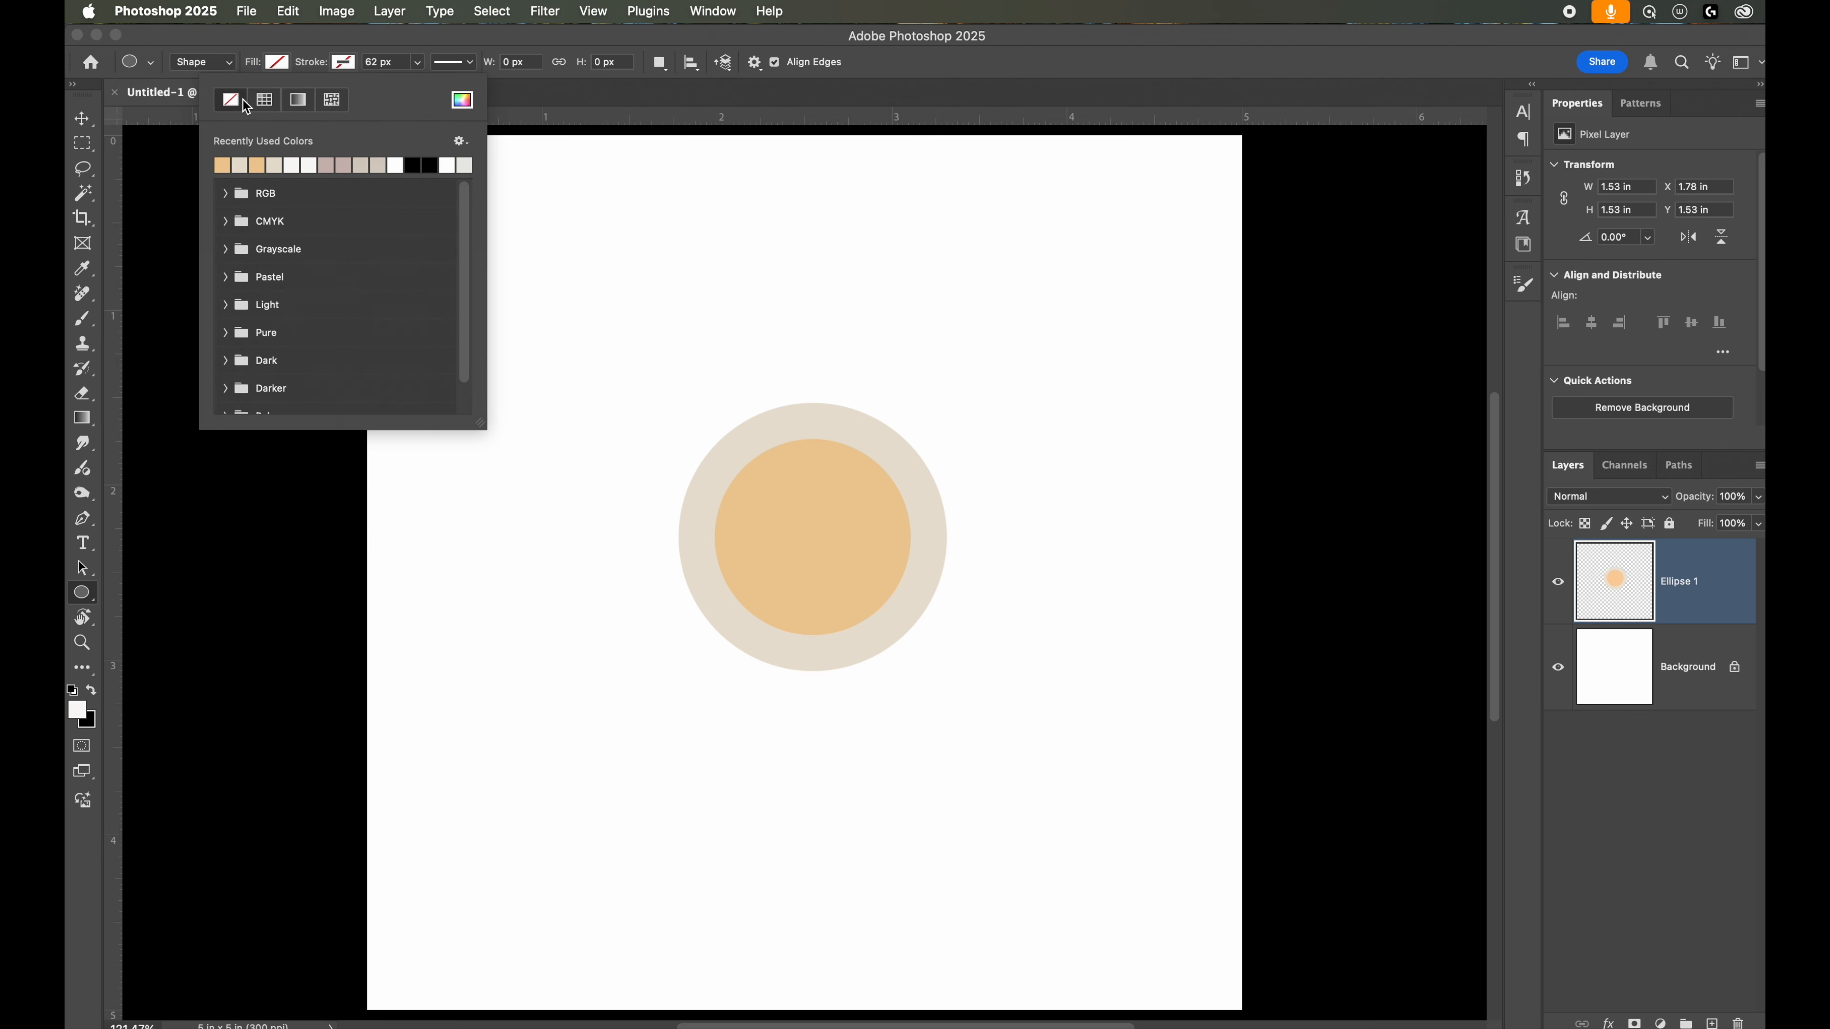
left_click(231, 100)
left_click(359, 57)
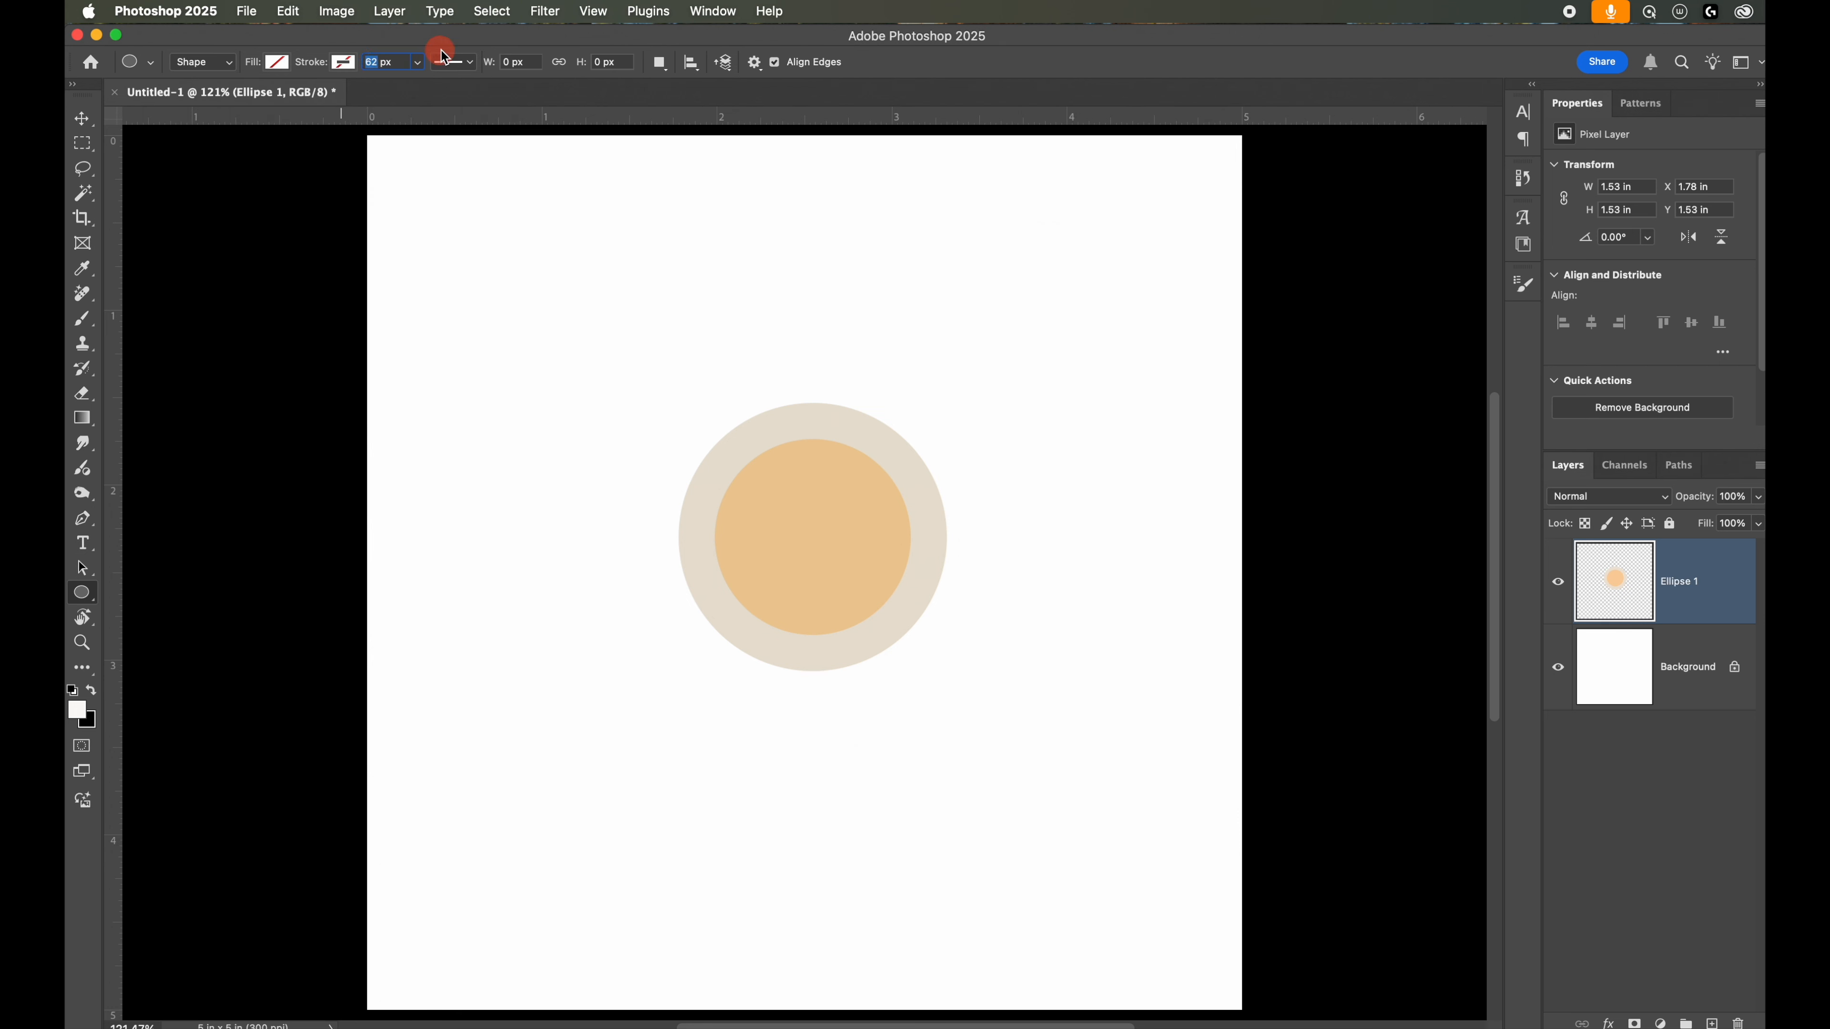
type("0")
Step: Draw an invisible guide circle about 346 px in diameter around the edge of the orange inner circle
key("super+equal")
left_click_drag(829, 478, 1154, 678)
key("space")
scroll(1044, 206, "left", 2)
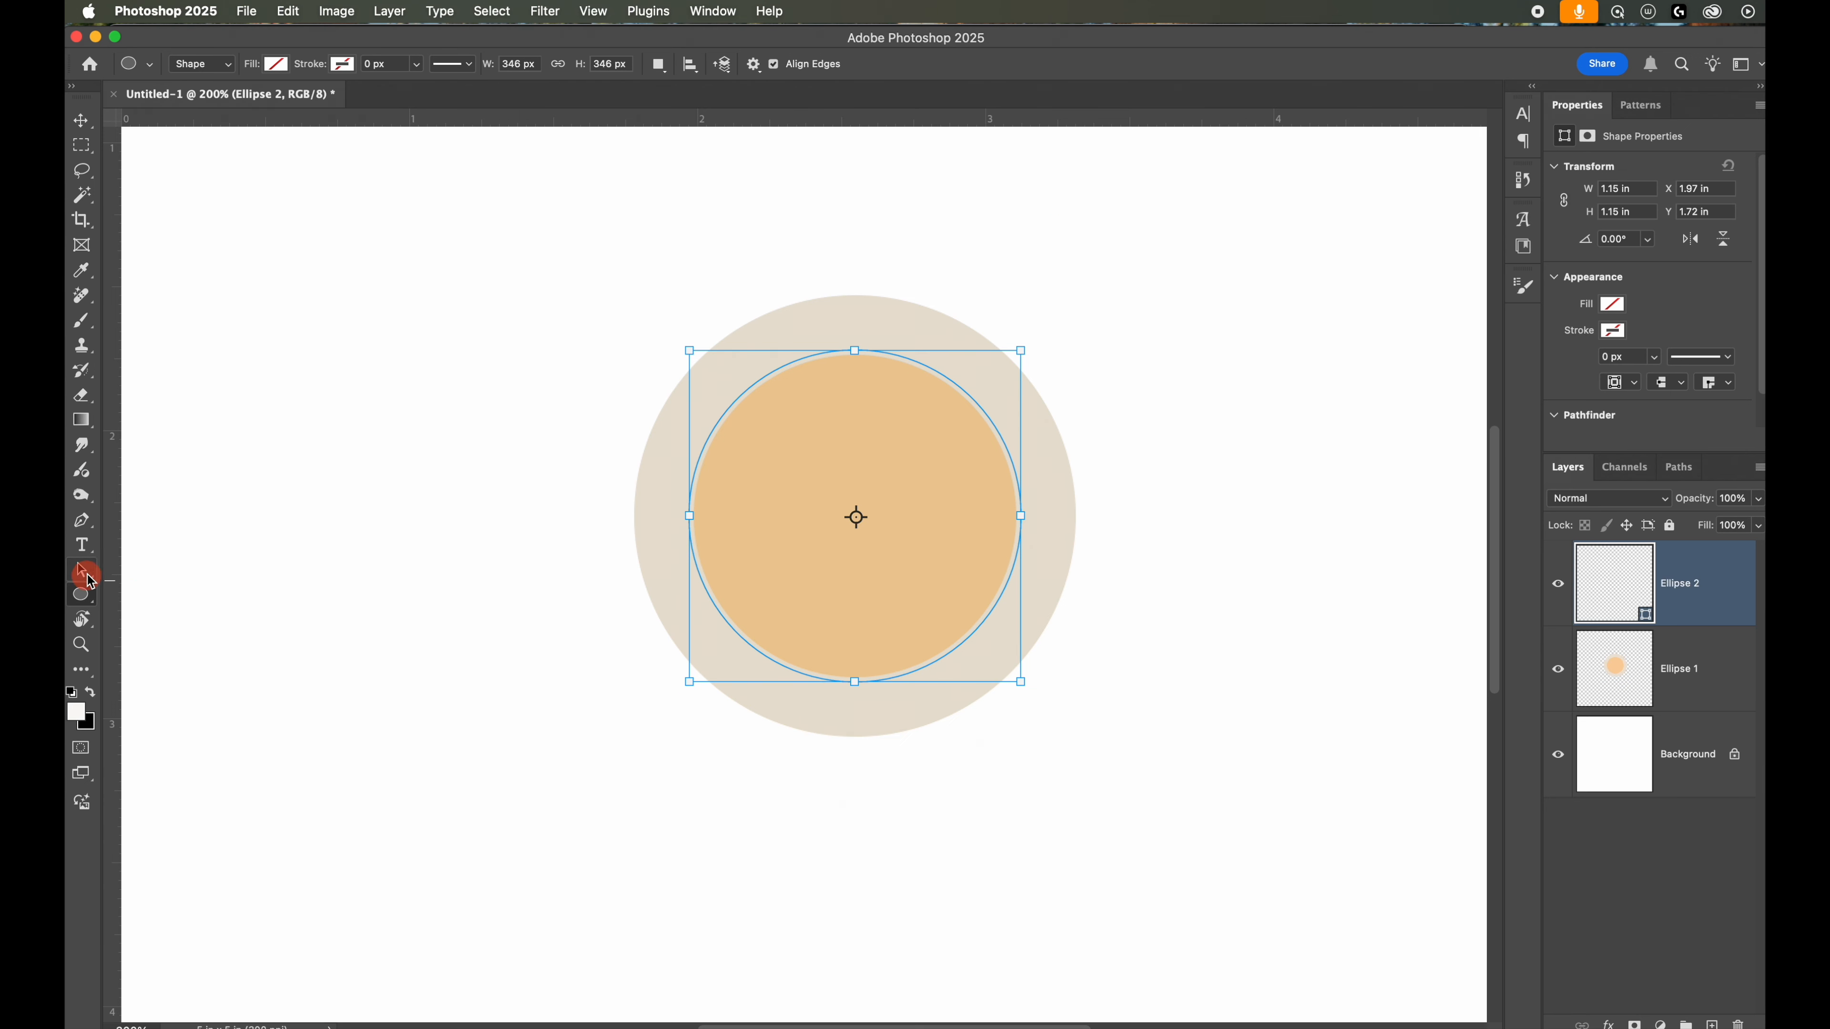
Step: Set up the Type tool with a 10 pt font size and centered alignment
left_click(83, 545)
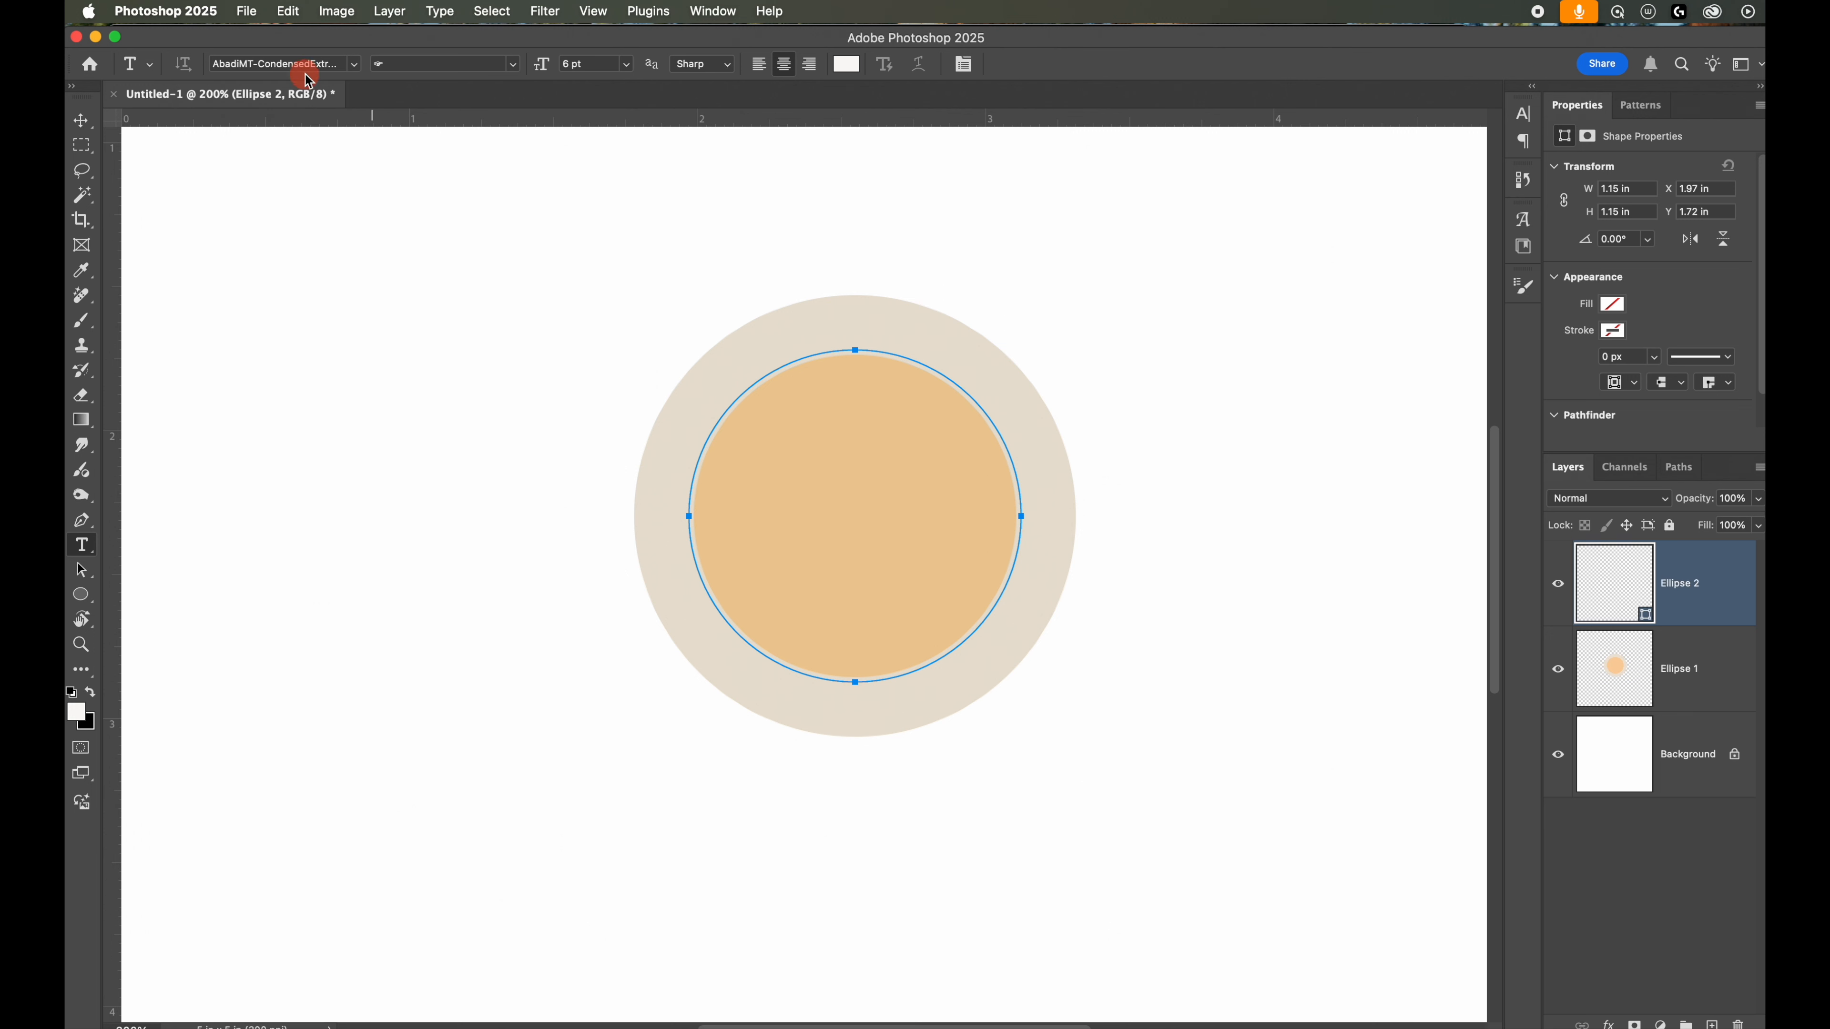
left_click(569, 63)
left_click(786, 68)
left_click(1528, 119)
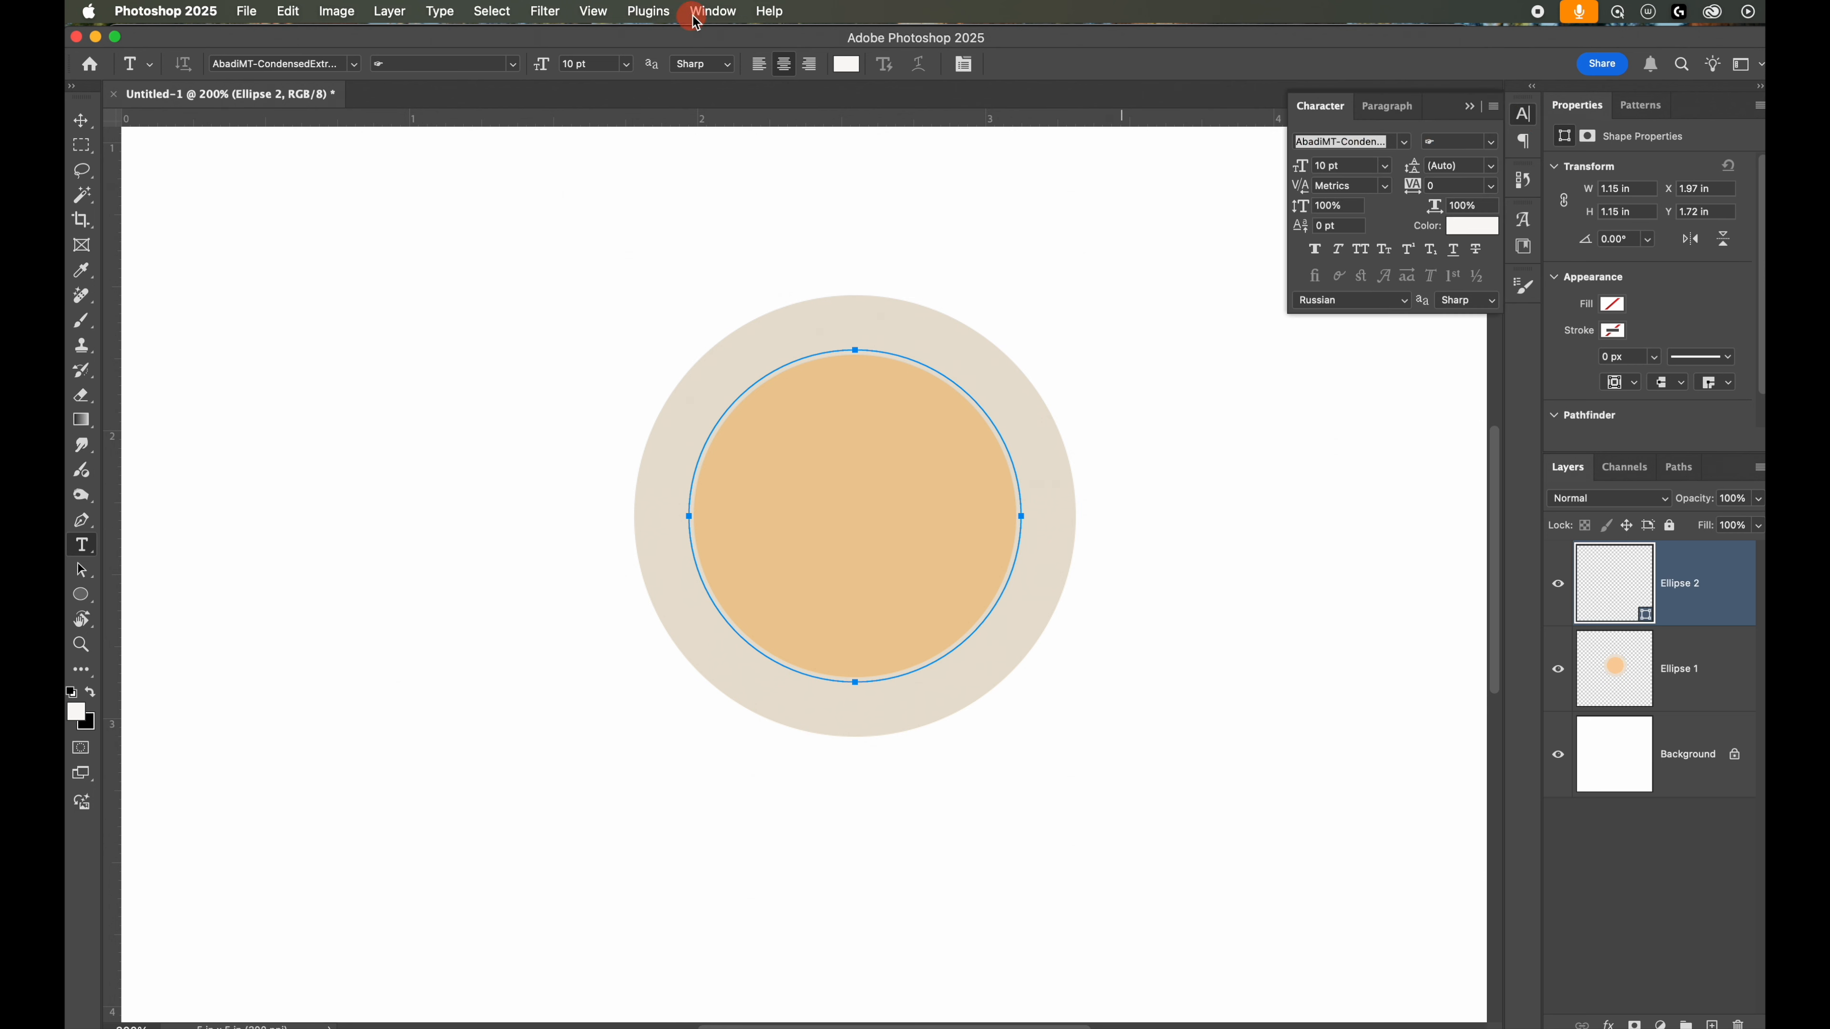
left_click(712, 13)
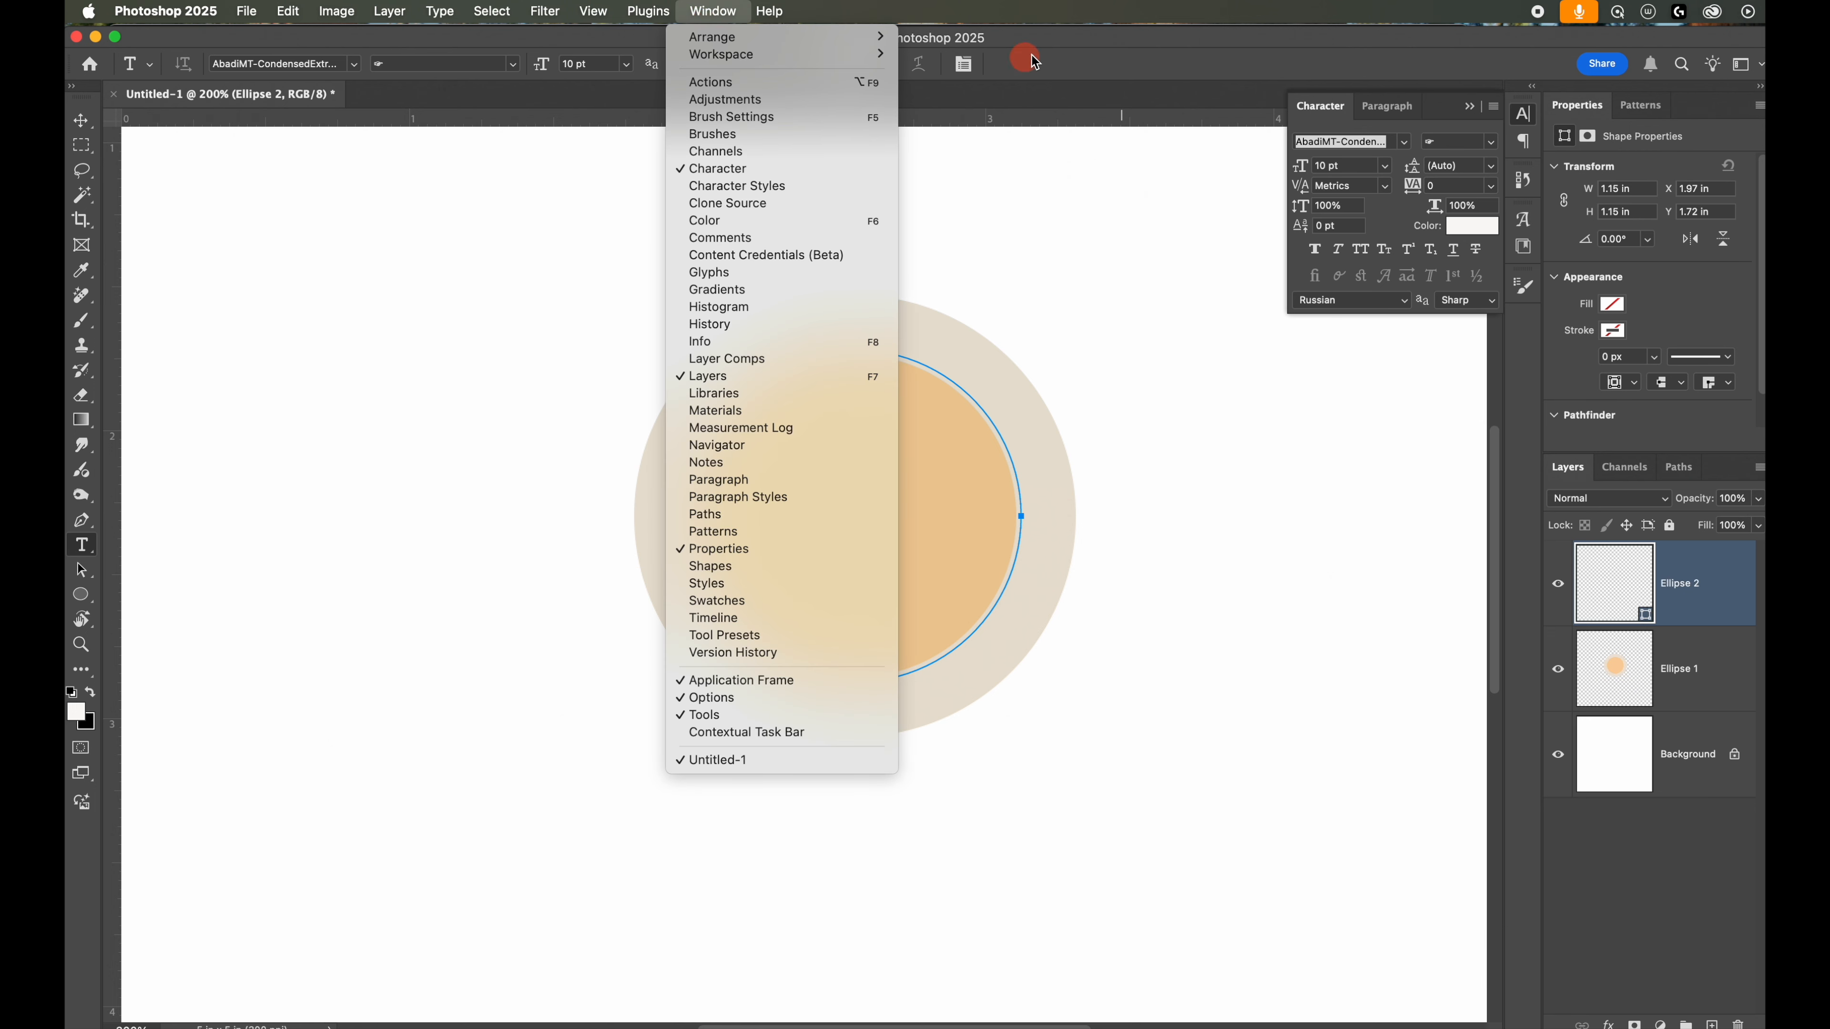
left_click(1054, 54)
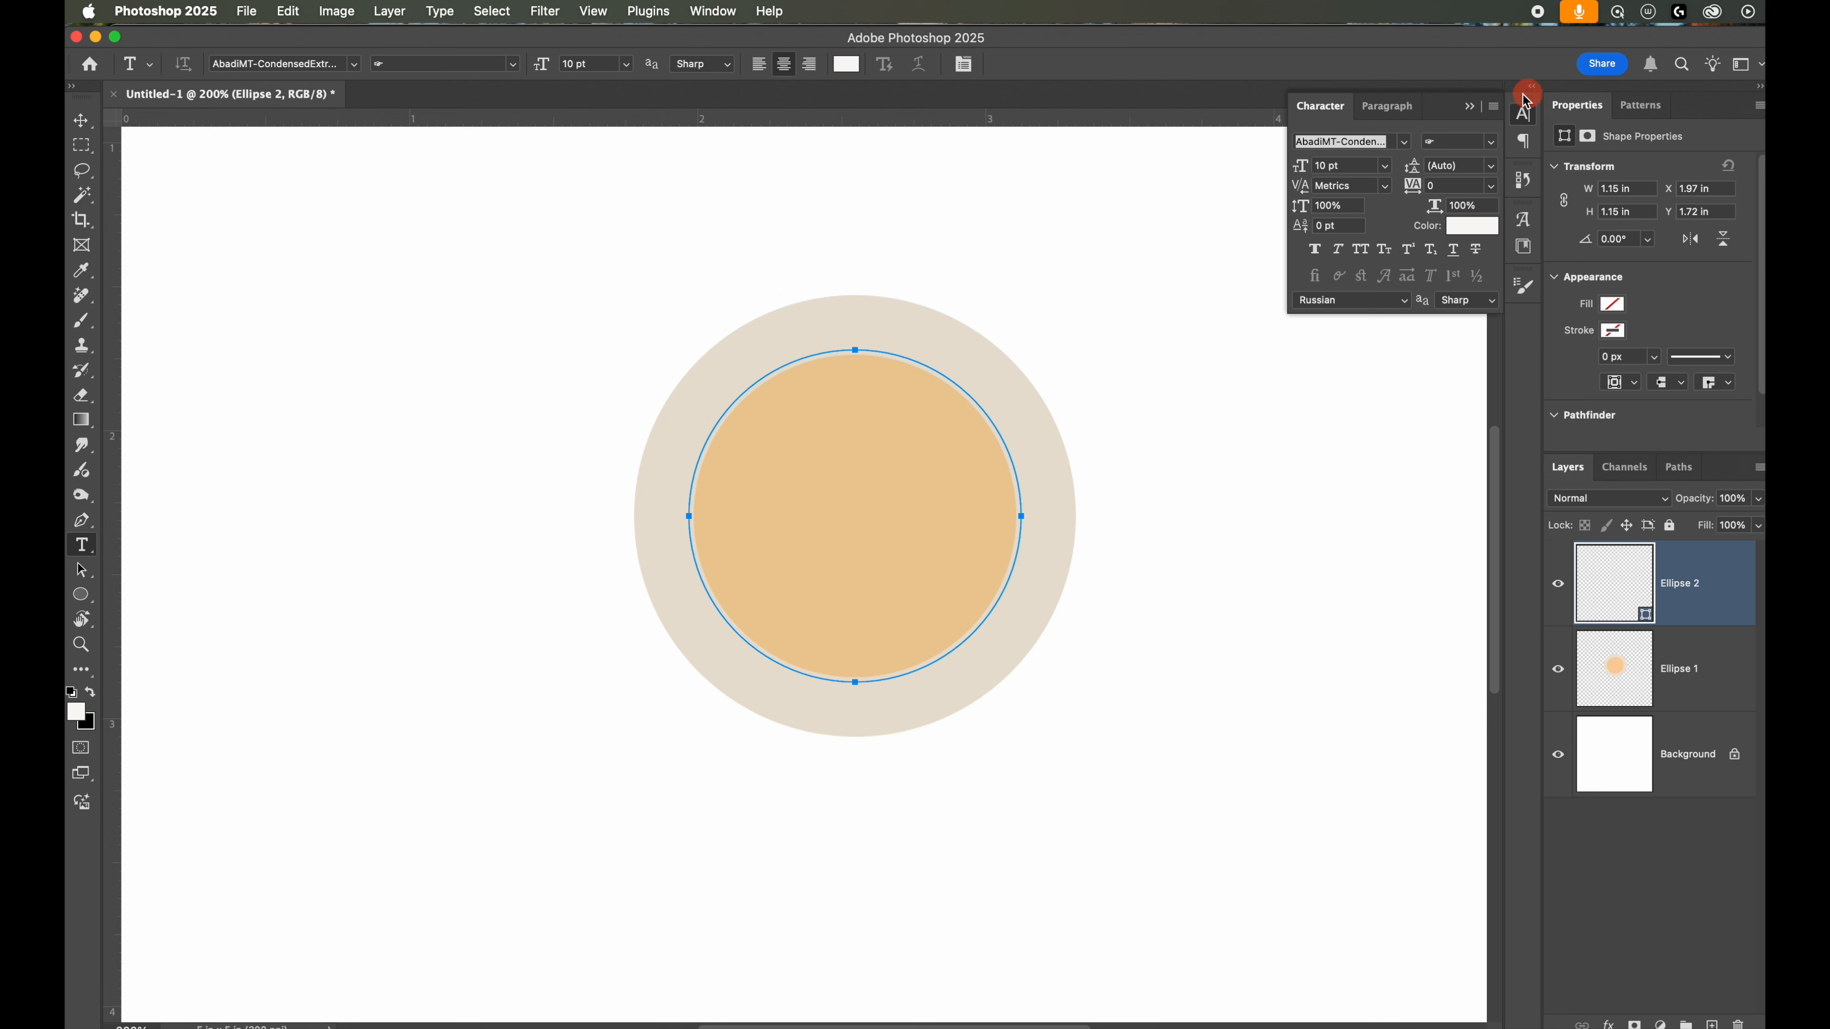
left_click(1523, 112)
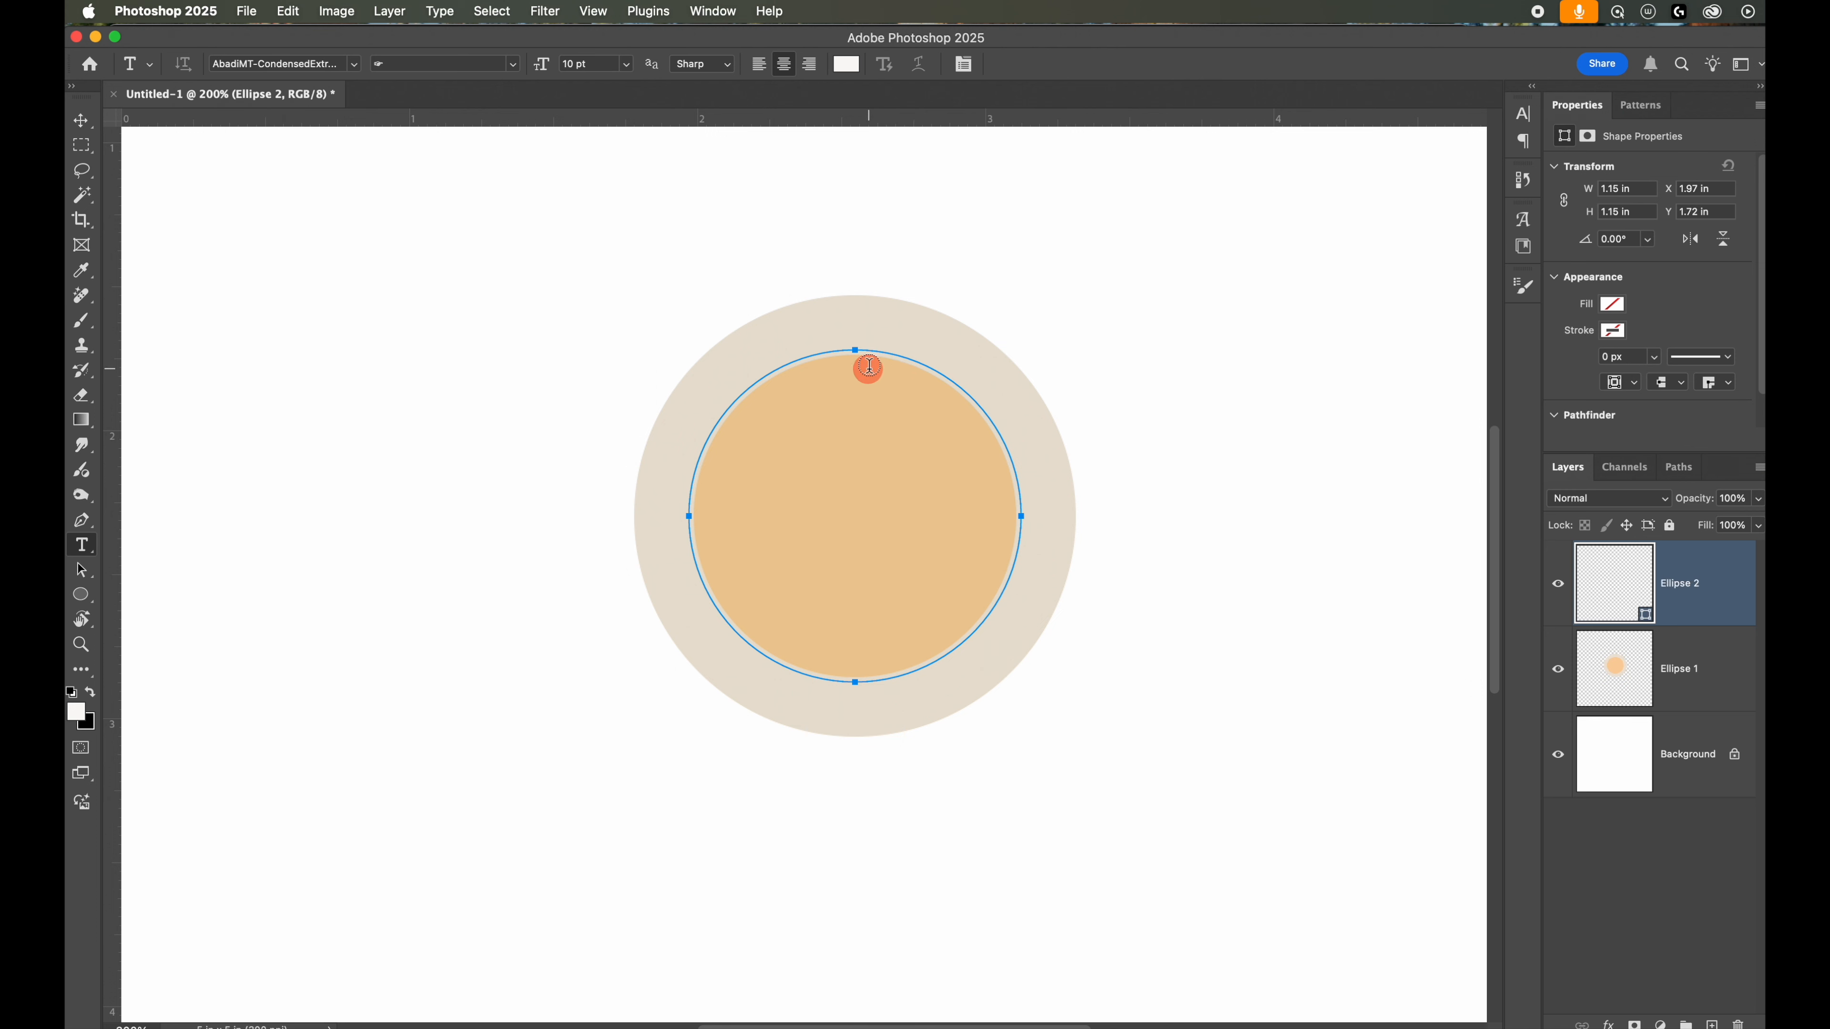
Step: Add text along the top of the guide circle's path reading HELLO five times, separated by spaces, and commit it
left_click(857, 355)
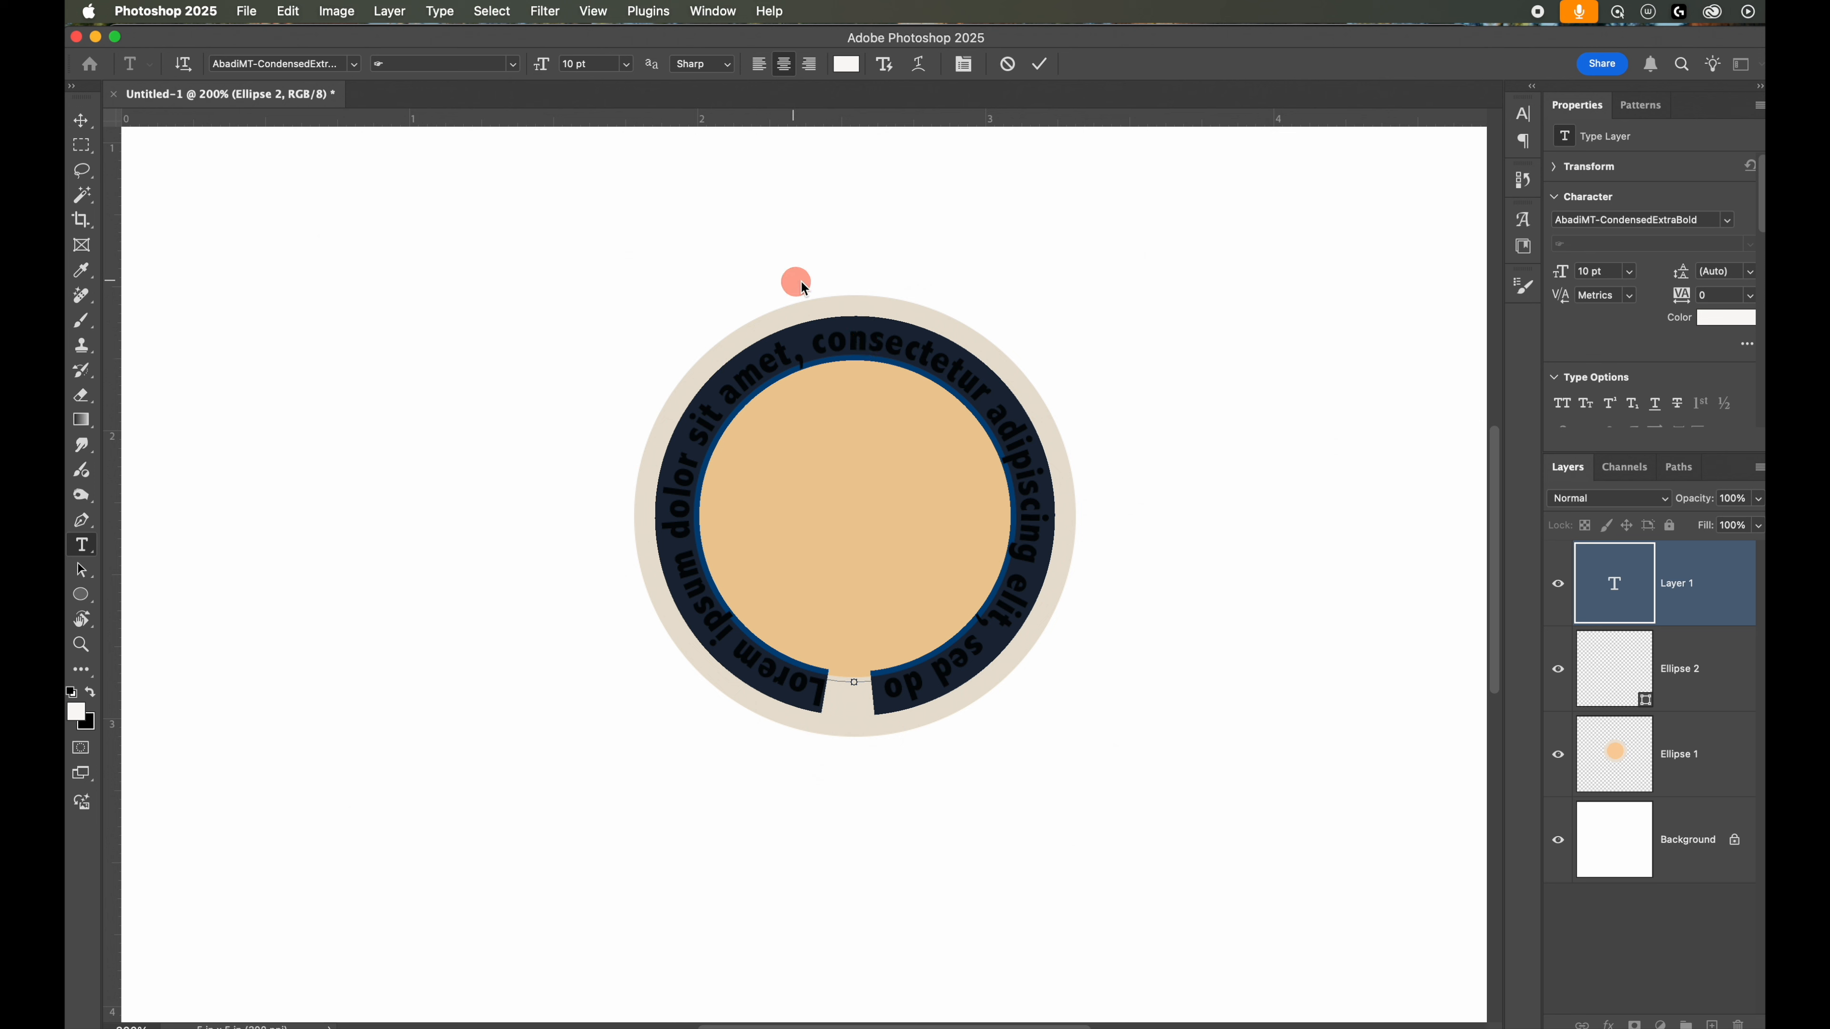
type("H")
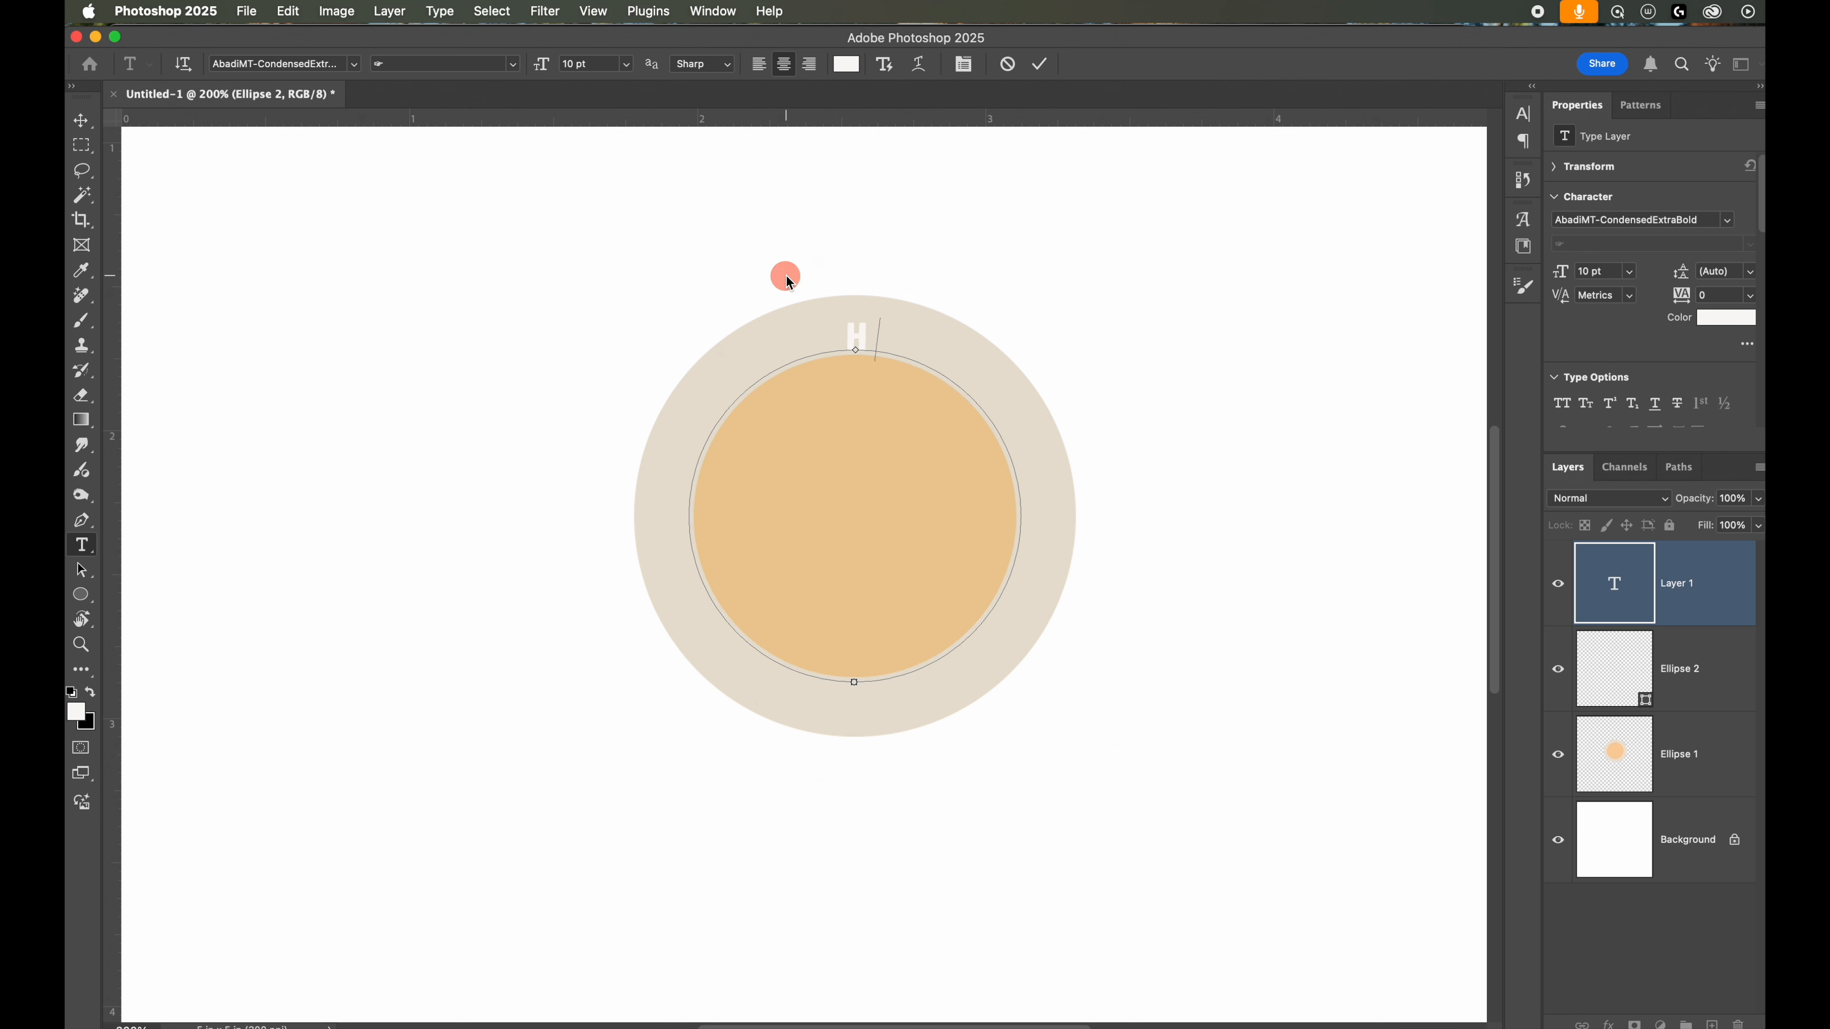
type("ELLO HELLO")
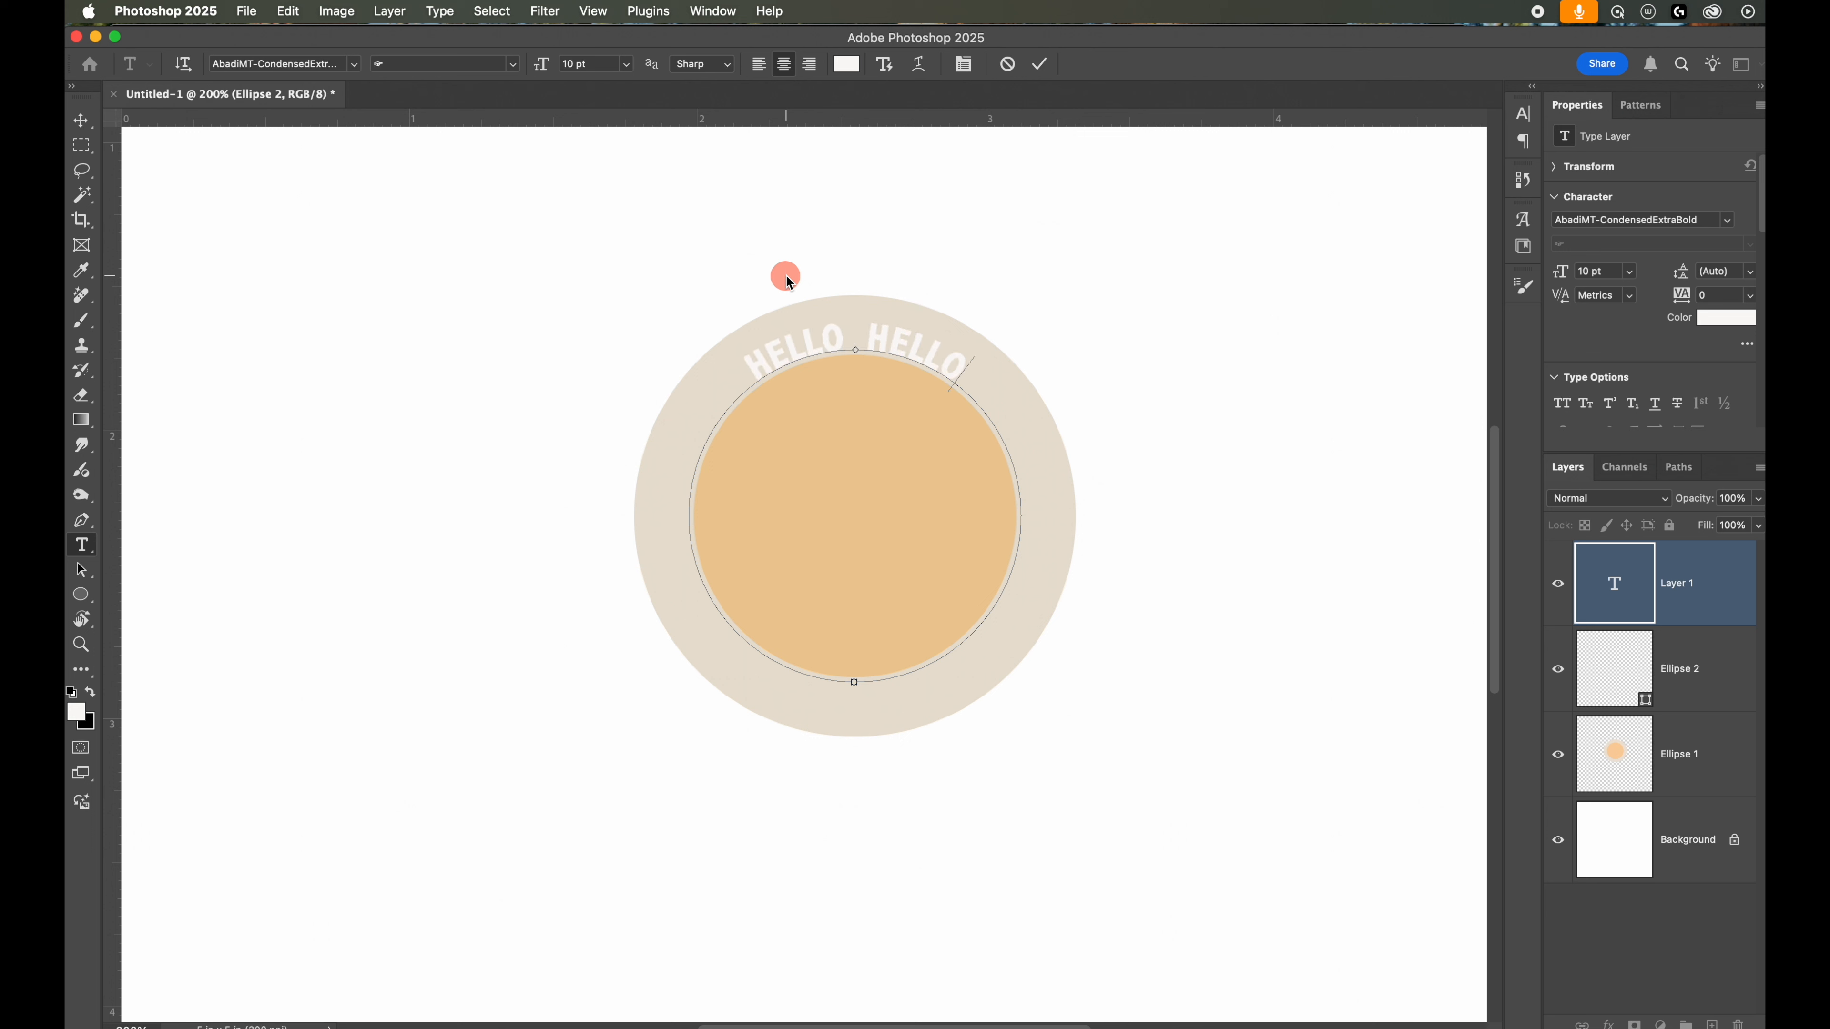
type(" HELLO HELLO")
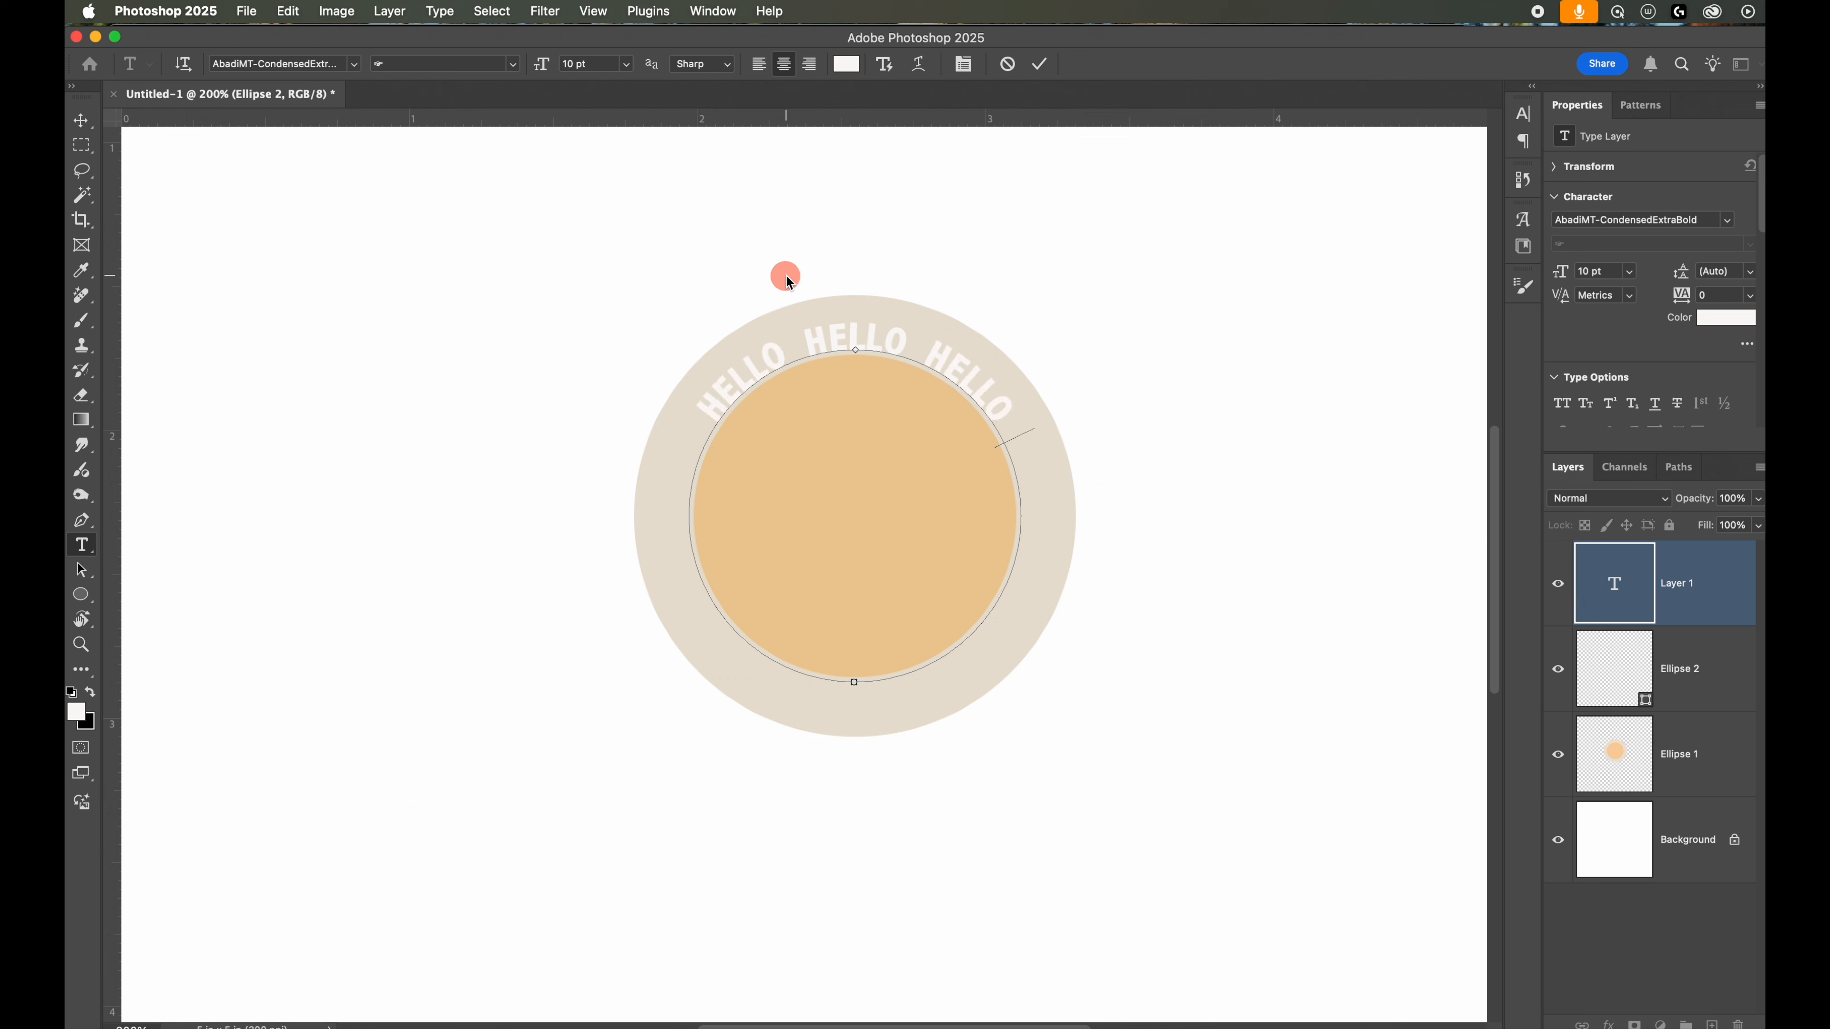
type(" HELLO")
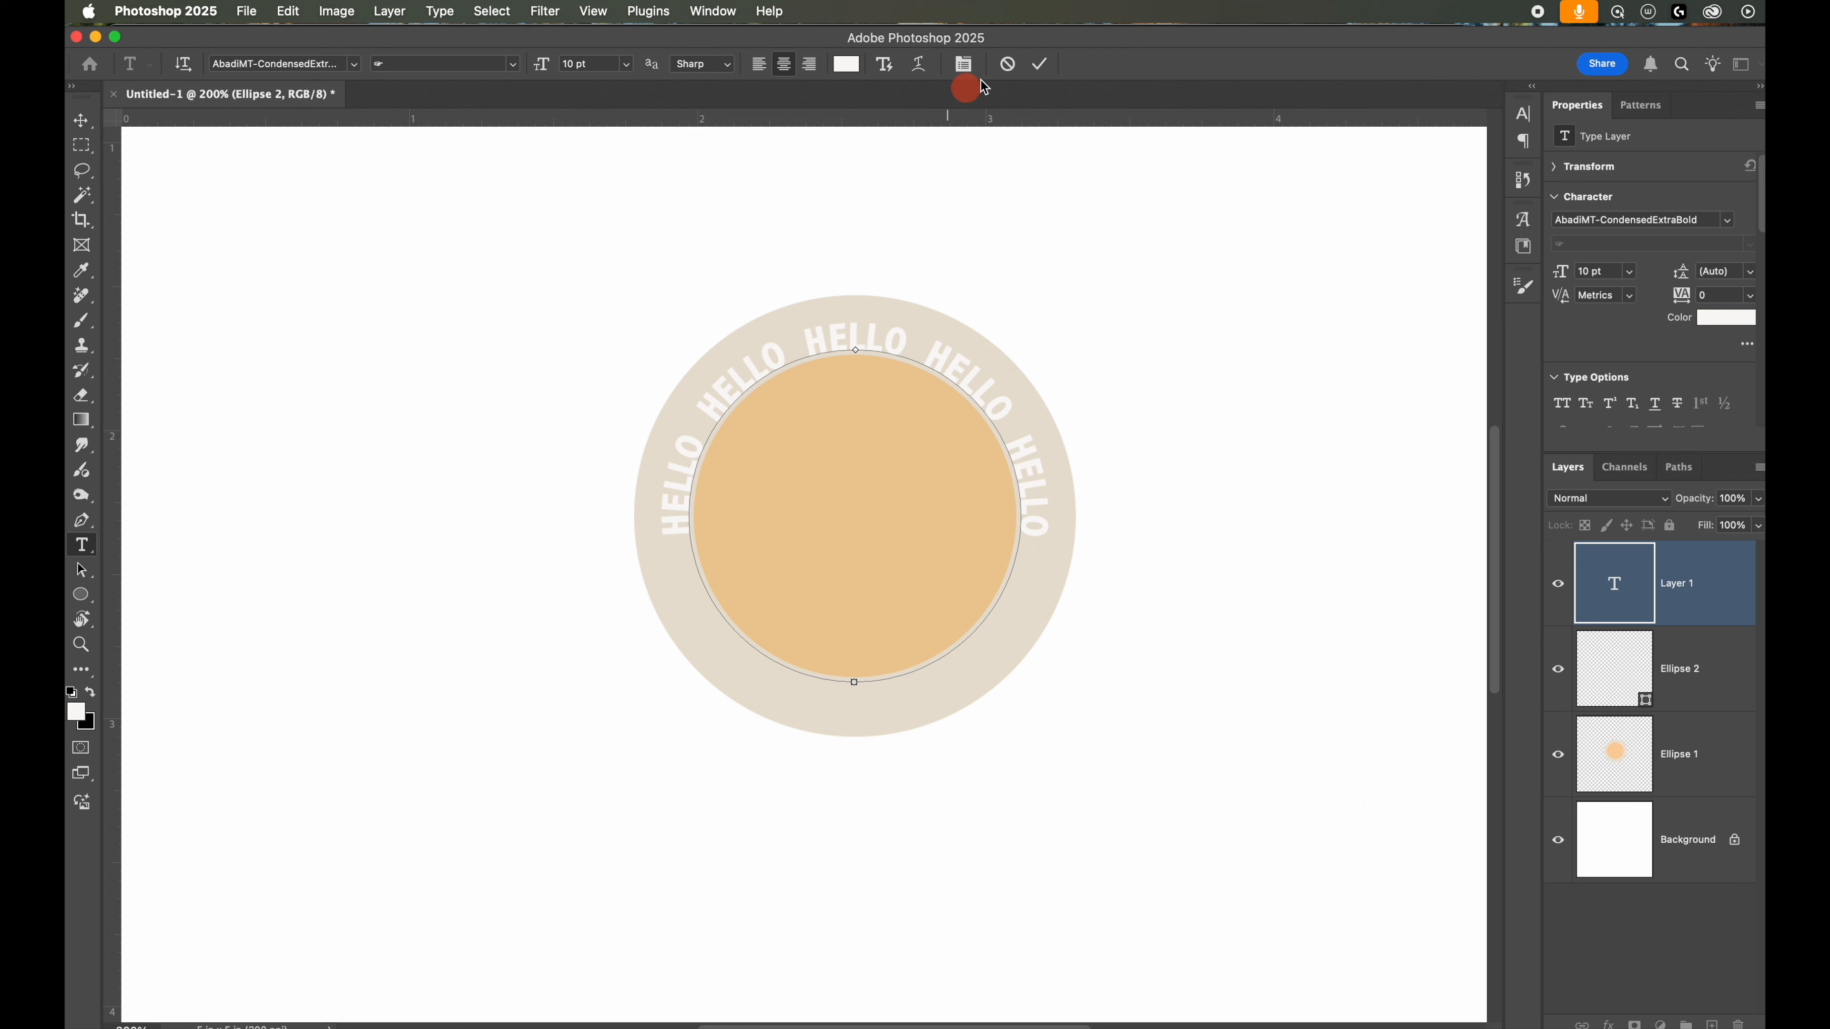
left_click(1040, 63)
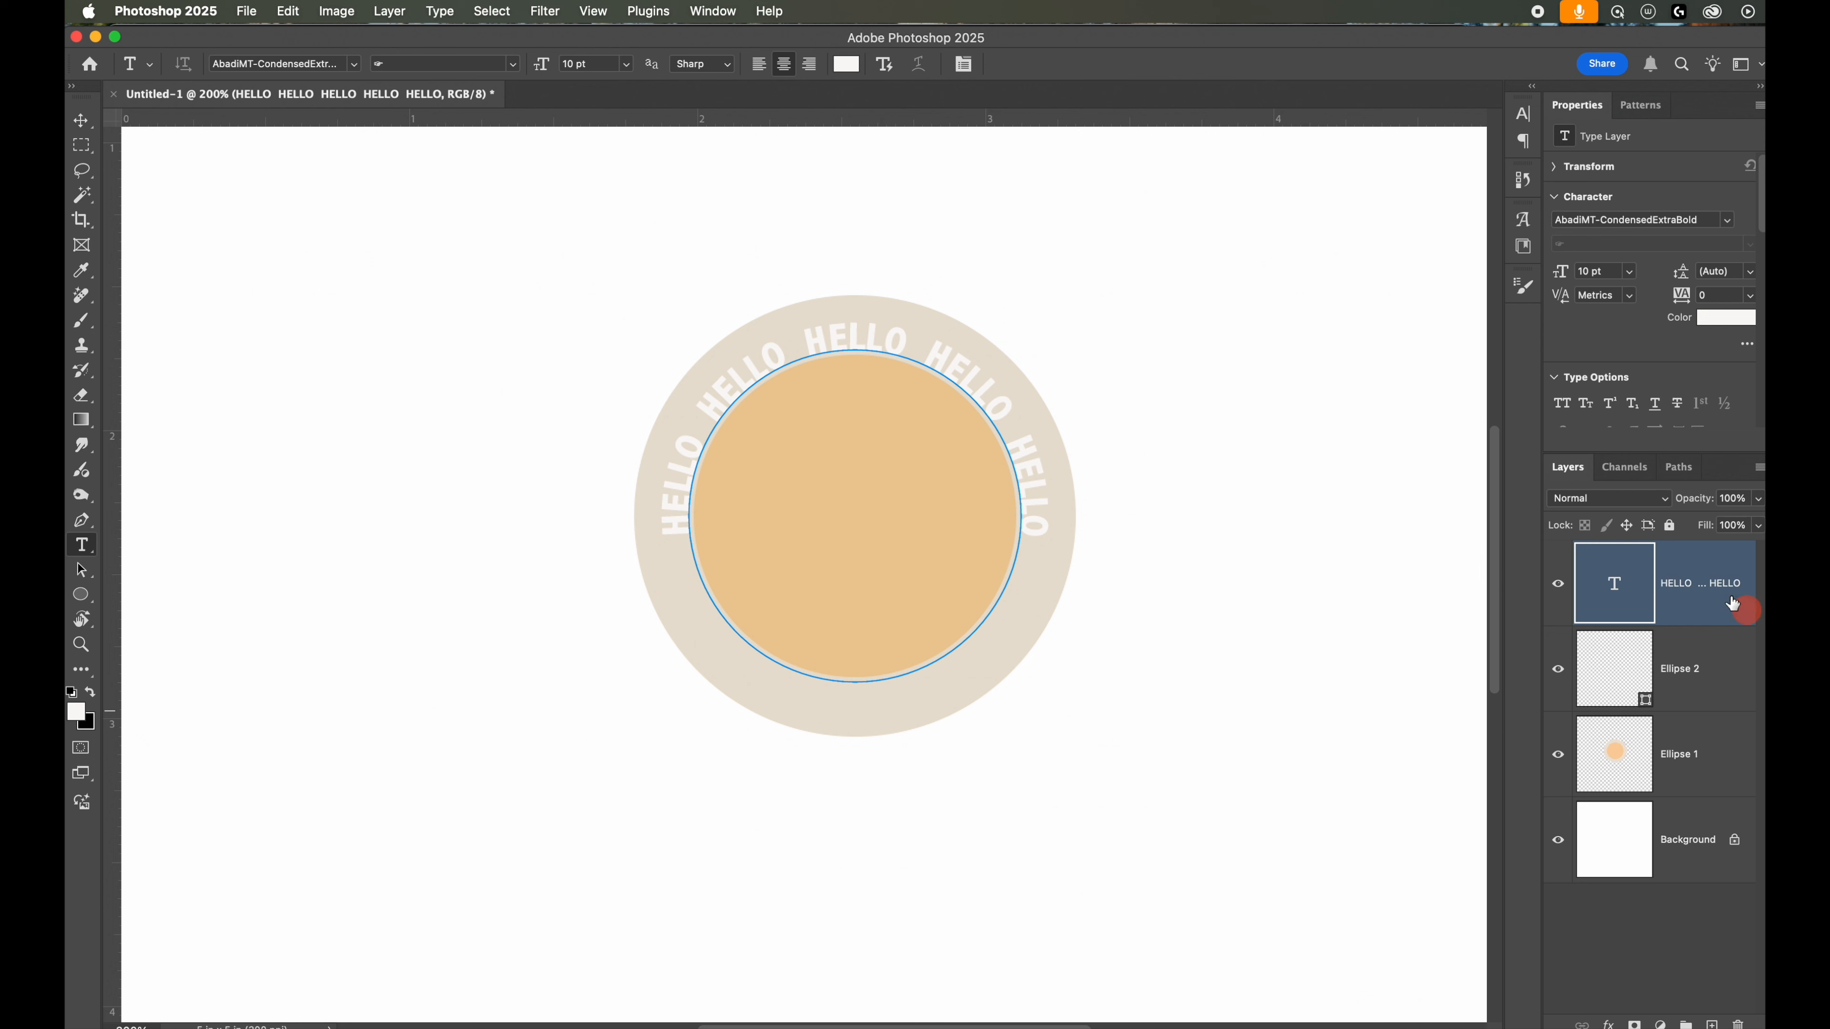
Step: Rename the HELLO type layer as "Upper text"
double_click(1697, 585)
type("Upper text")
key("Return")
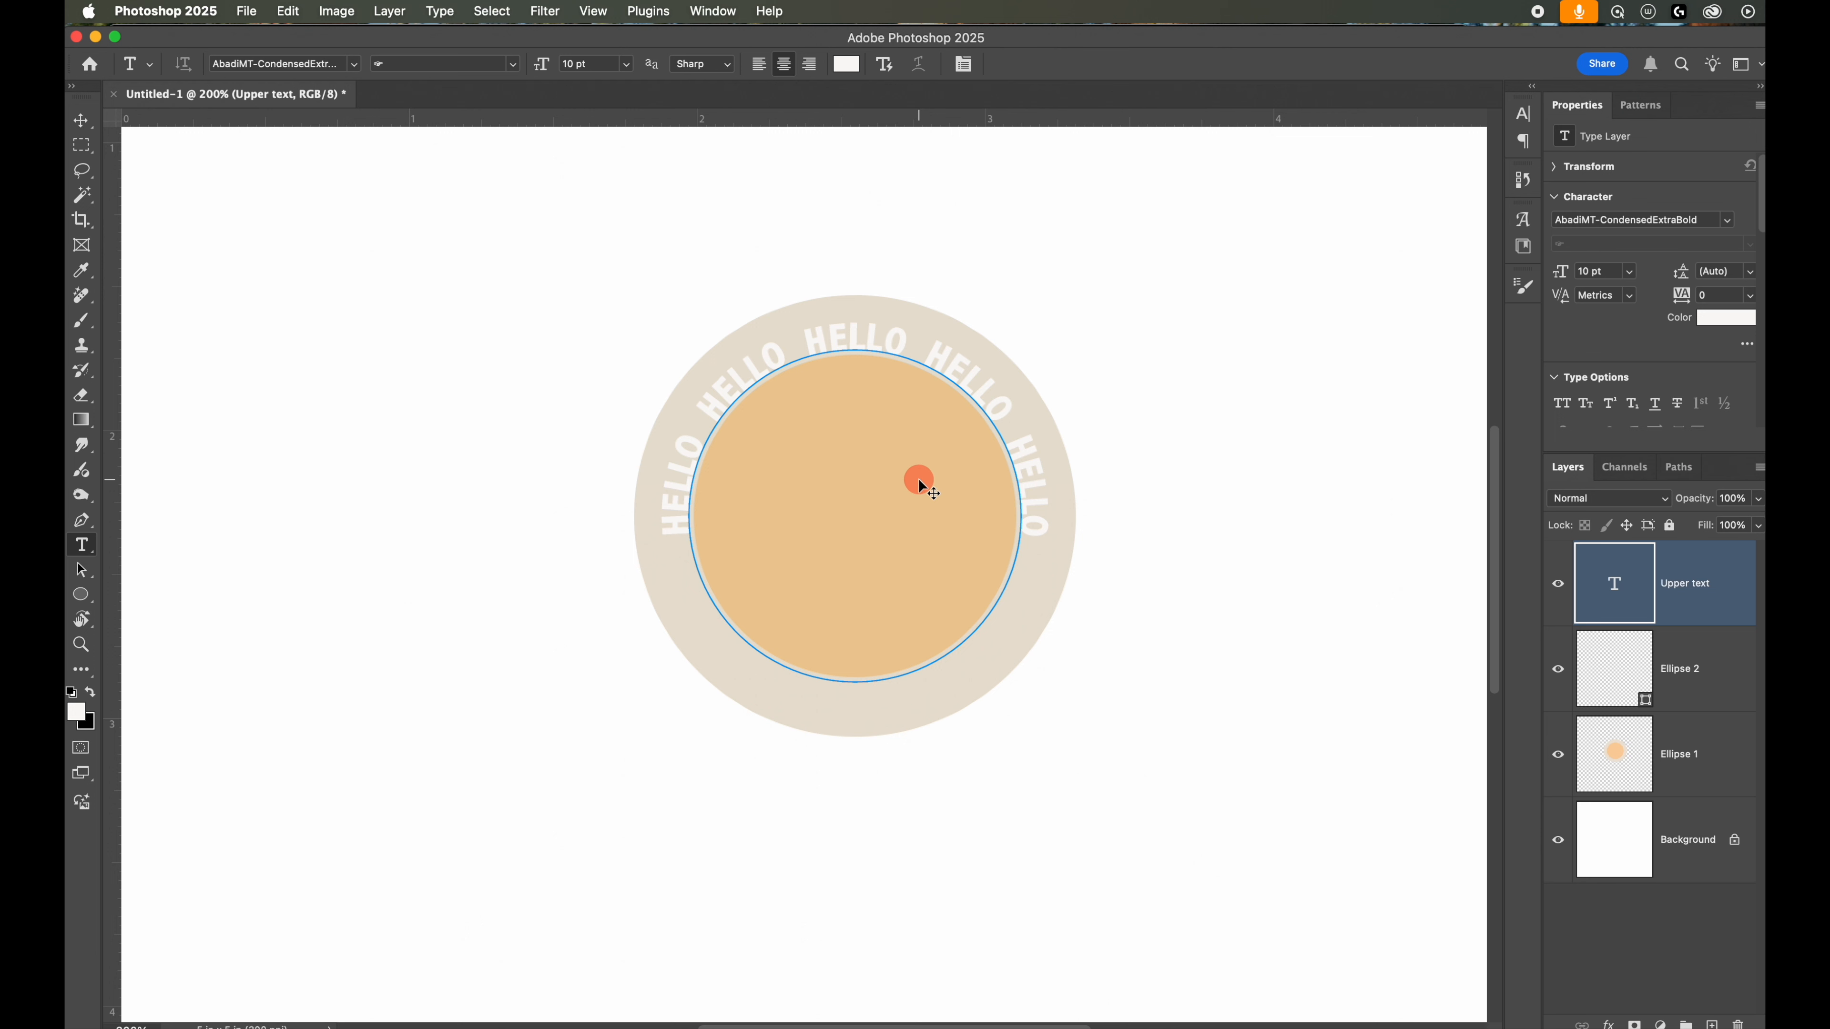
Step: Duplicate the "Upper text" layer and name the copy "lower text"
key("super+j")
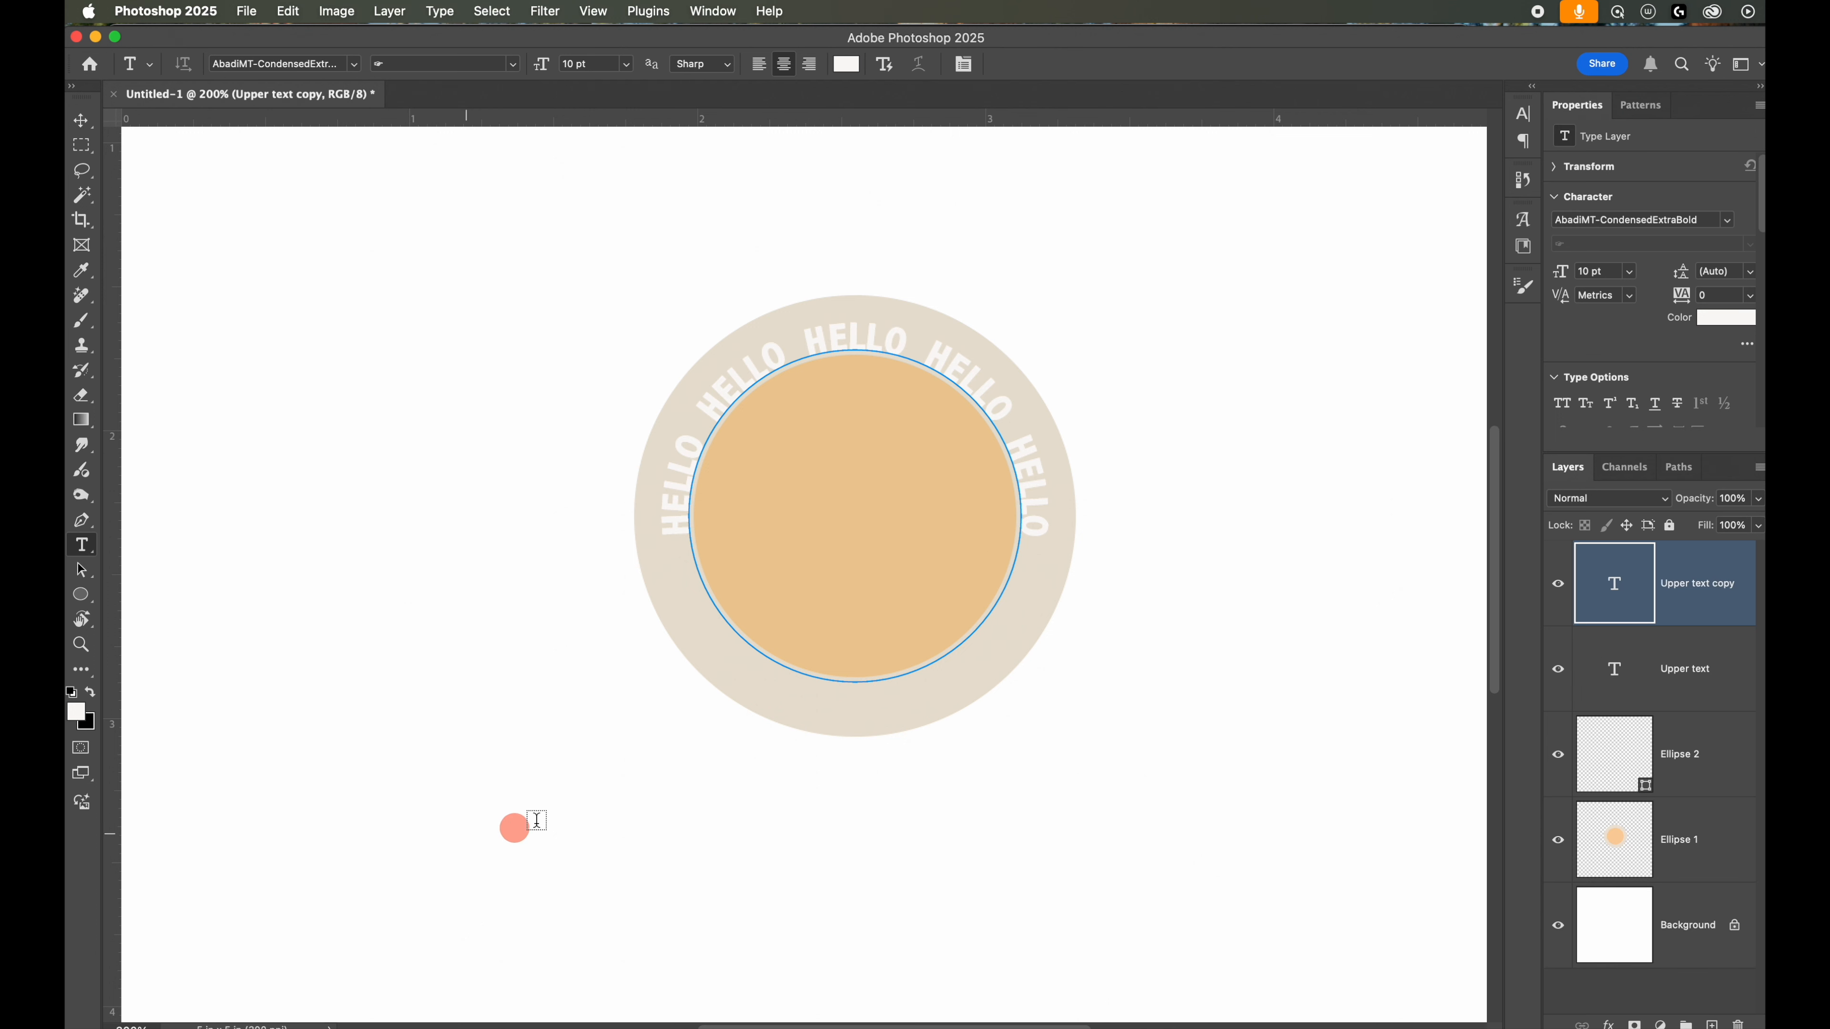
double_click(1703, 590)
type("lower text")
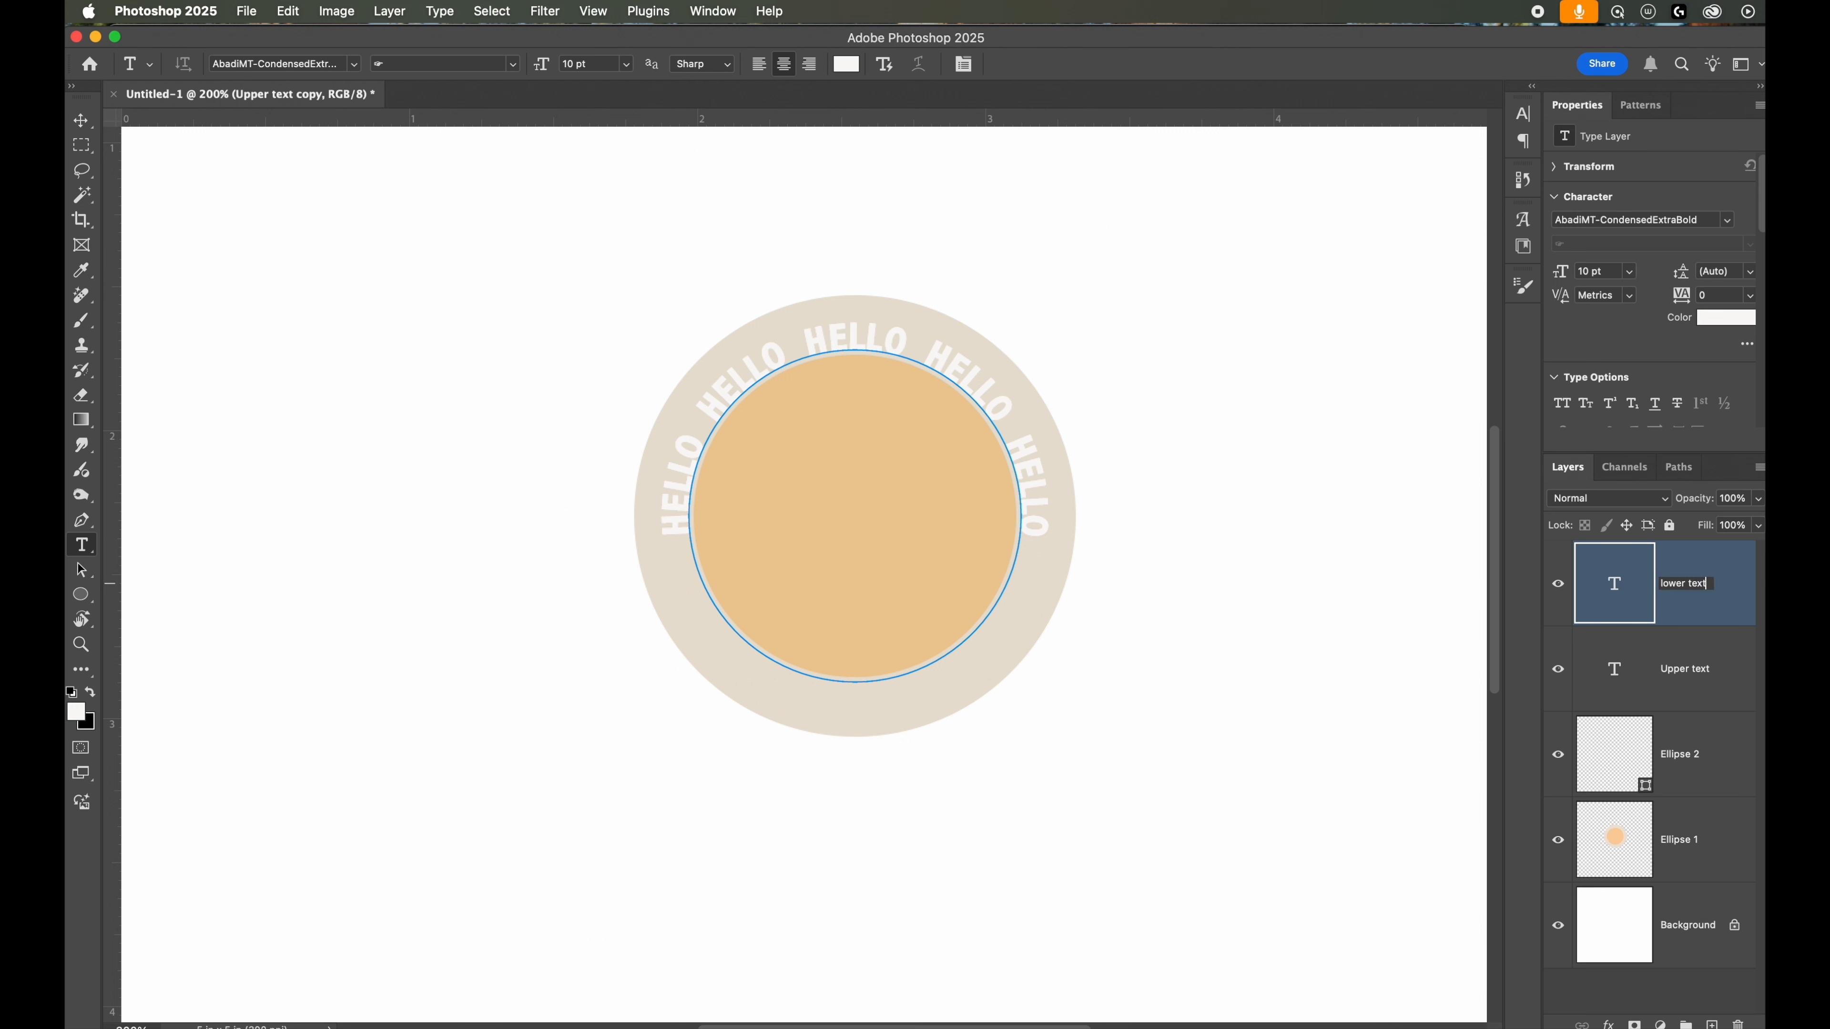
key("Return")
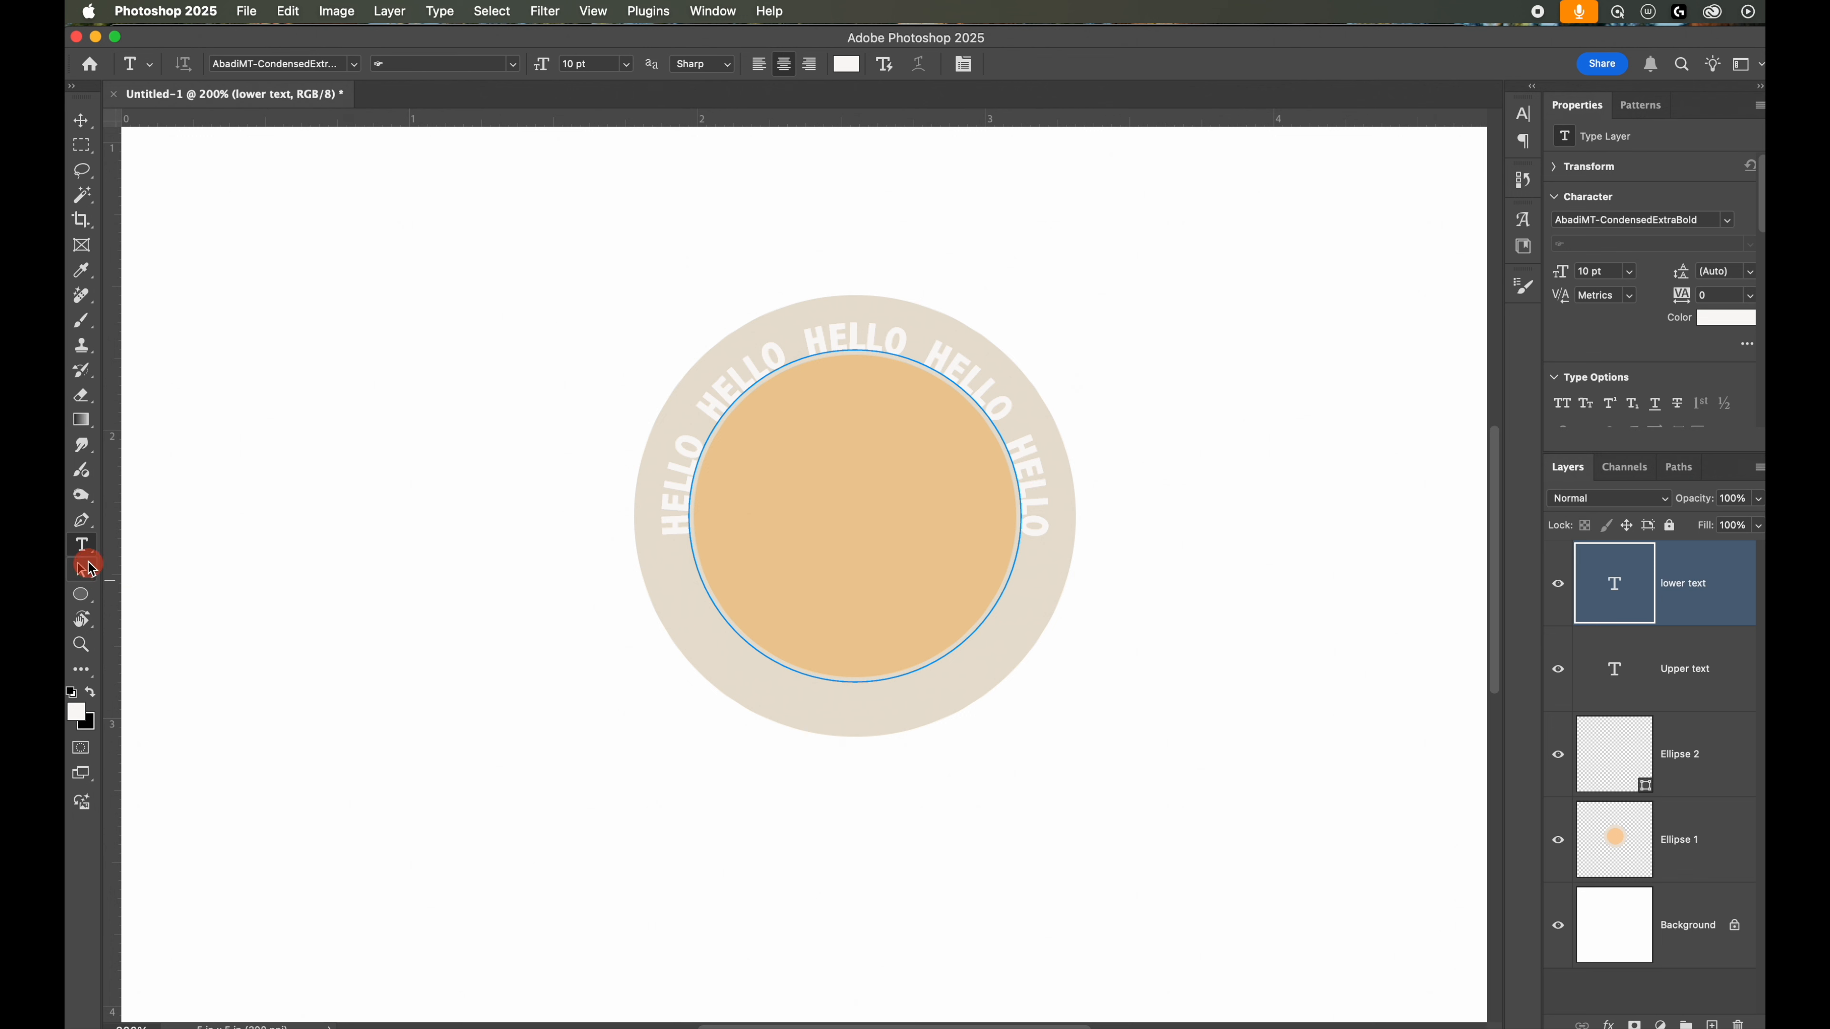
Step: Flip the lower text to the inside of the circle path and move it around to the circle's lower half
left_click(82, 574)
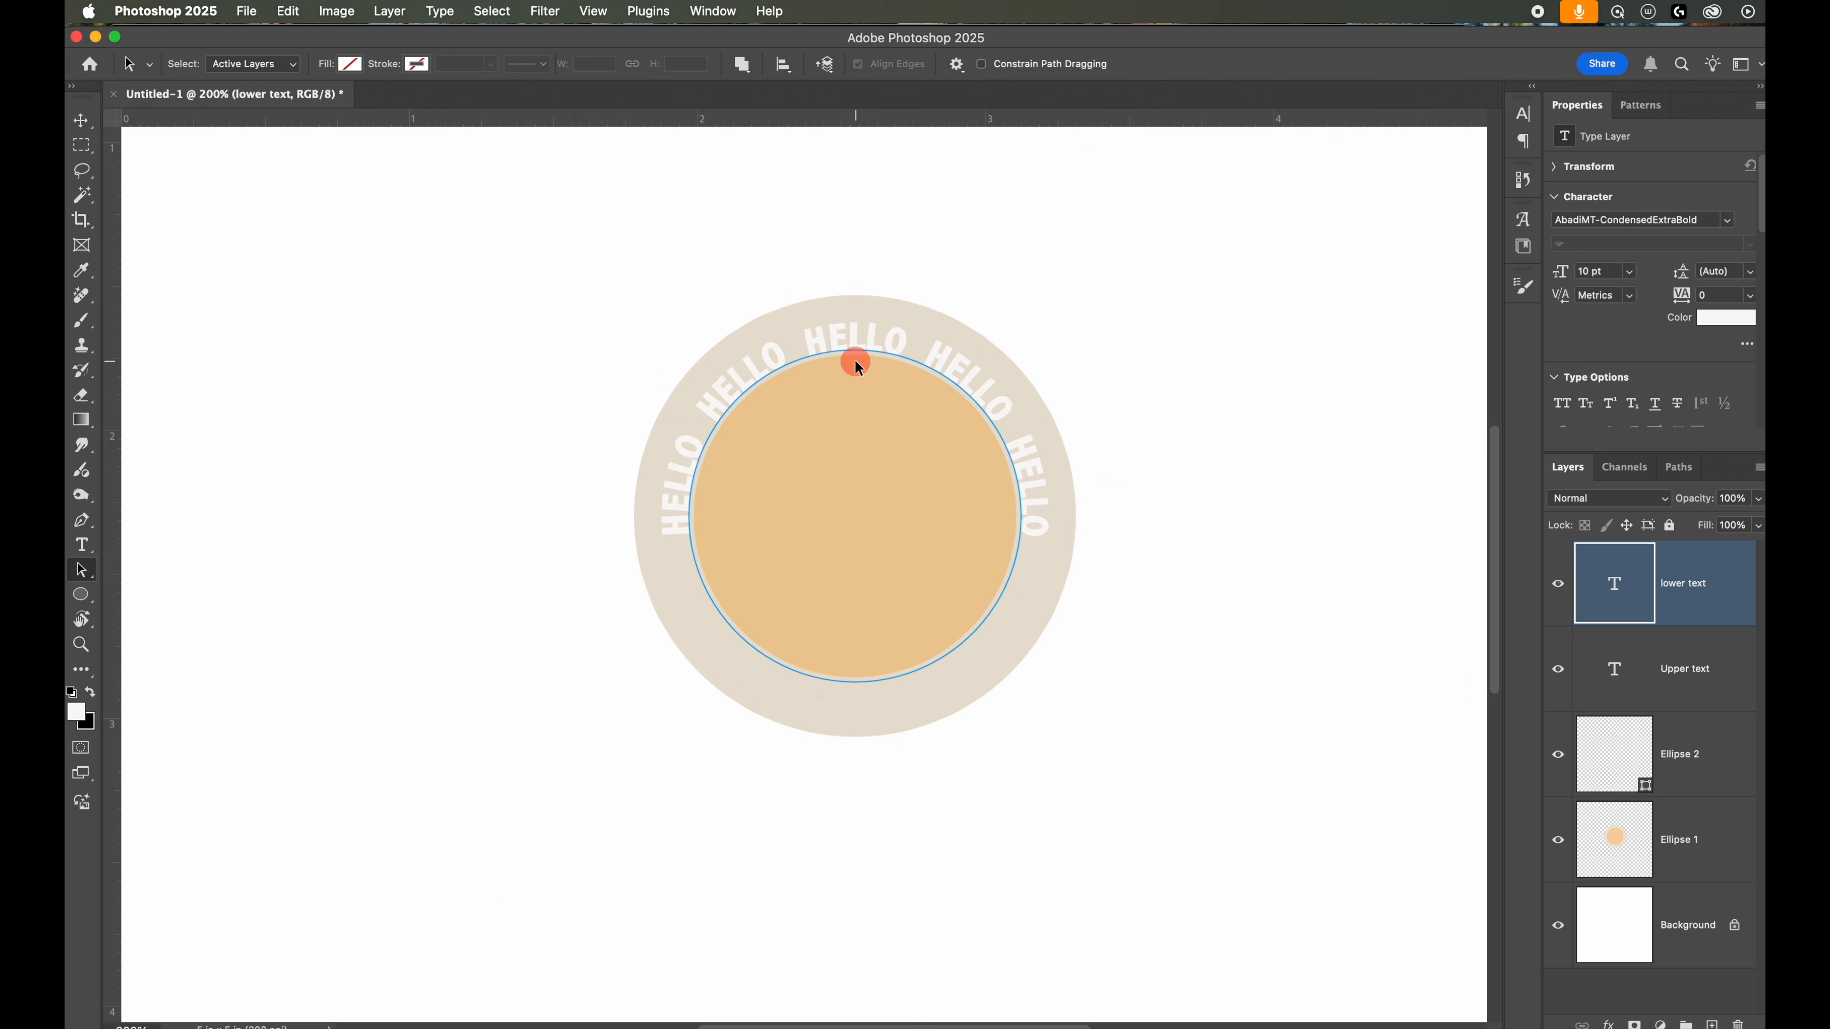
left_click_drag(855, 356, 860, 358)
left_click_drag(862, 359, 857, 371)
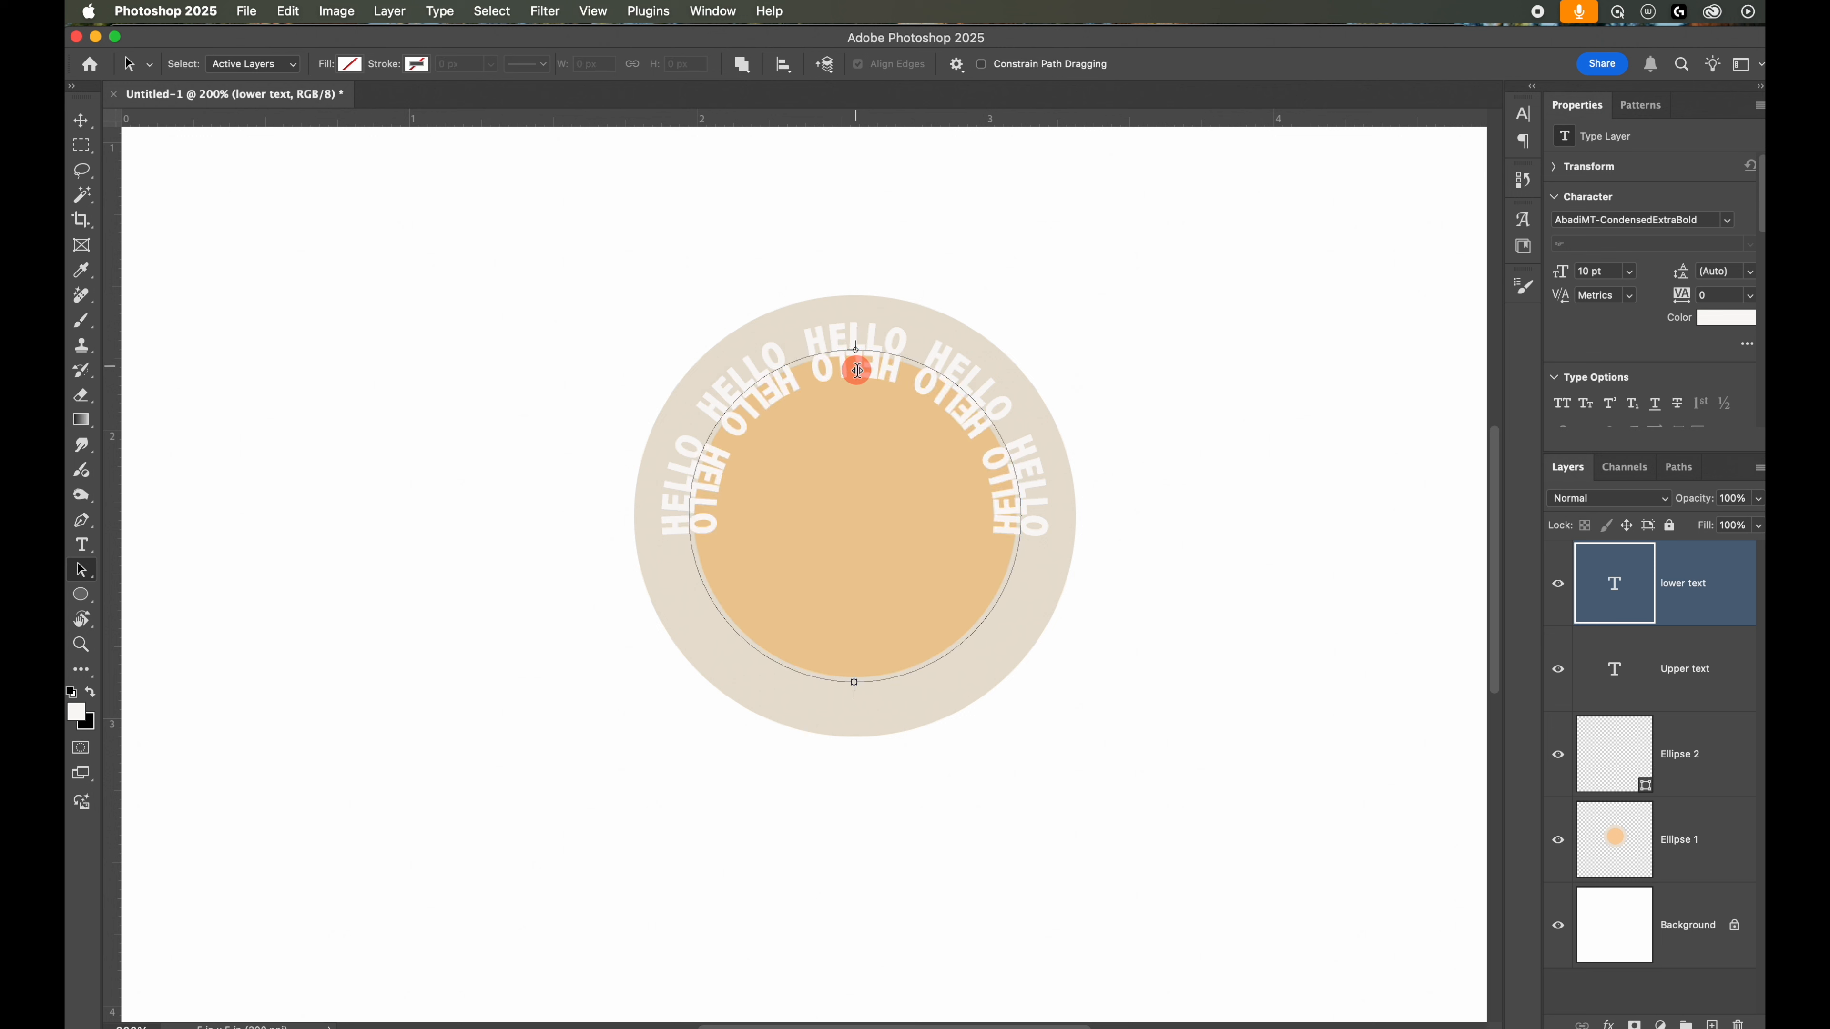
left_click_drag(857, 371, 856, 527)
left_click_drag(856, 527, 828, 583)
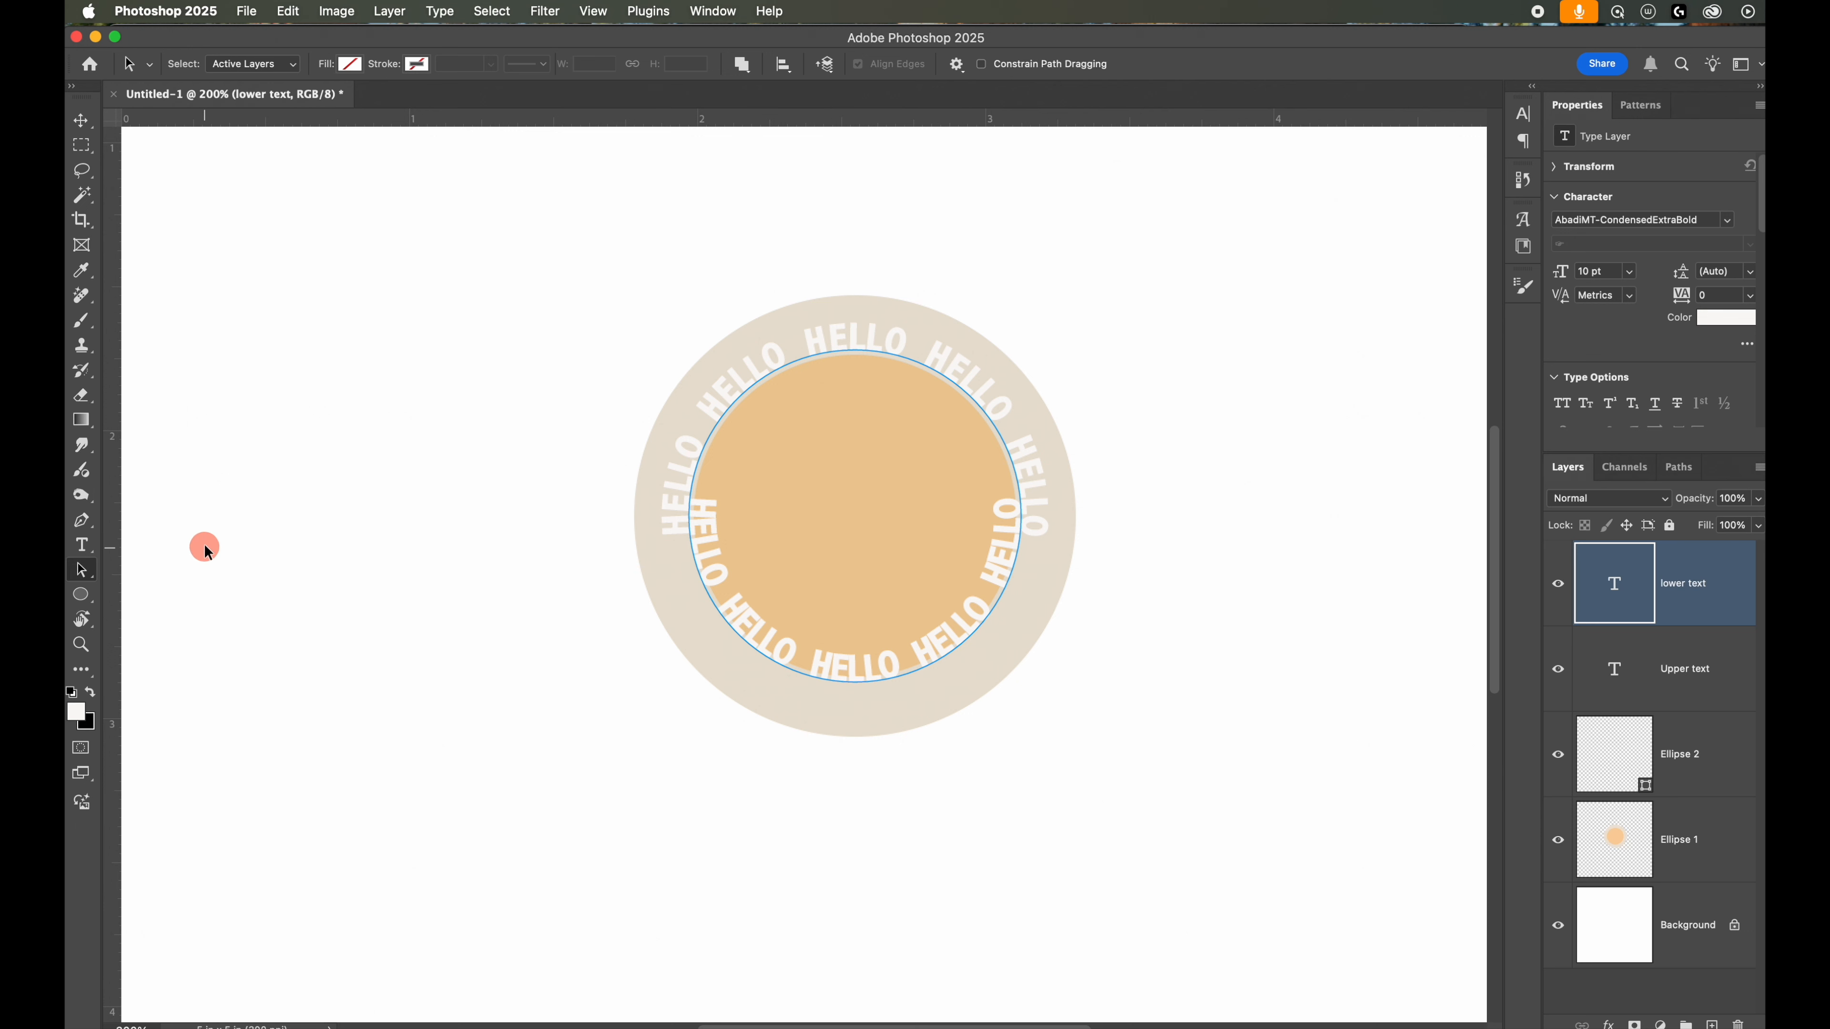
Step: Replace the lower text's wording with MY BEAUTIFUL SUNSHINE and commit the edit
left_click(81, 546)
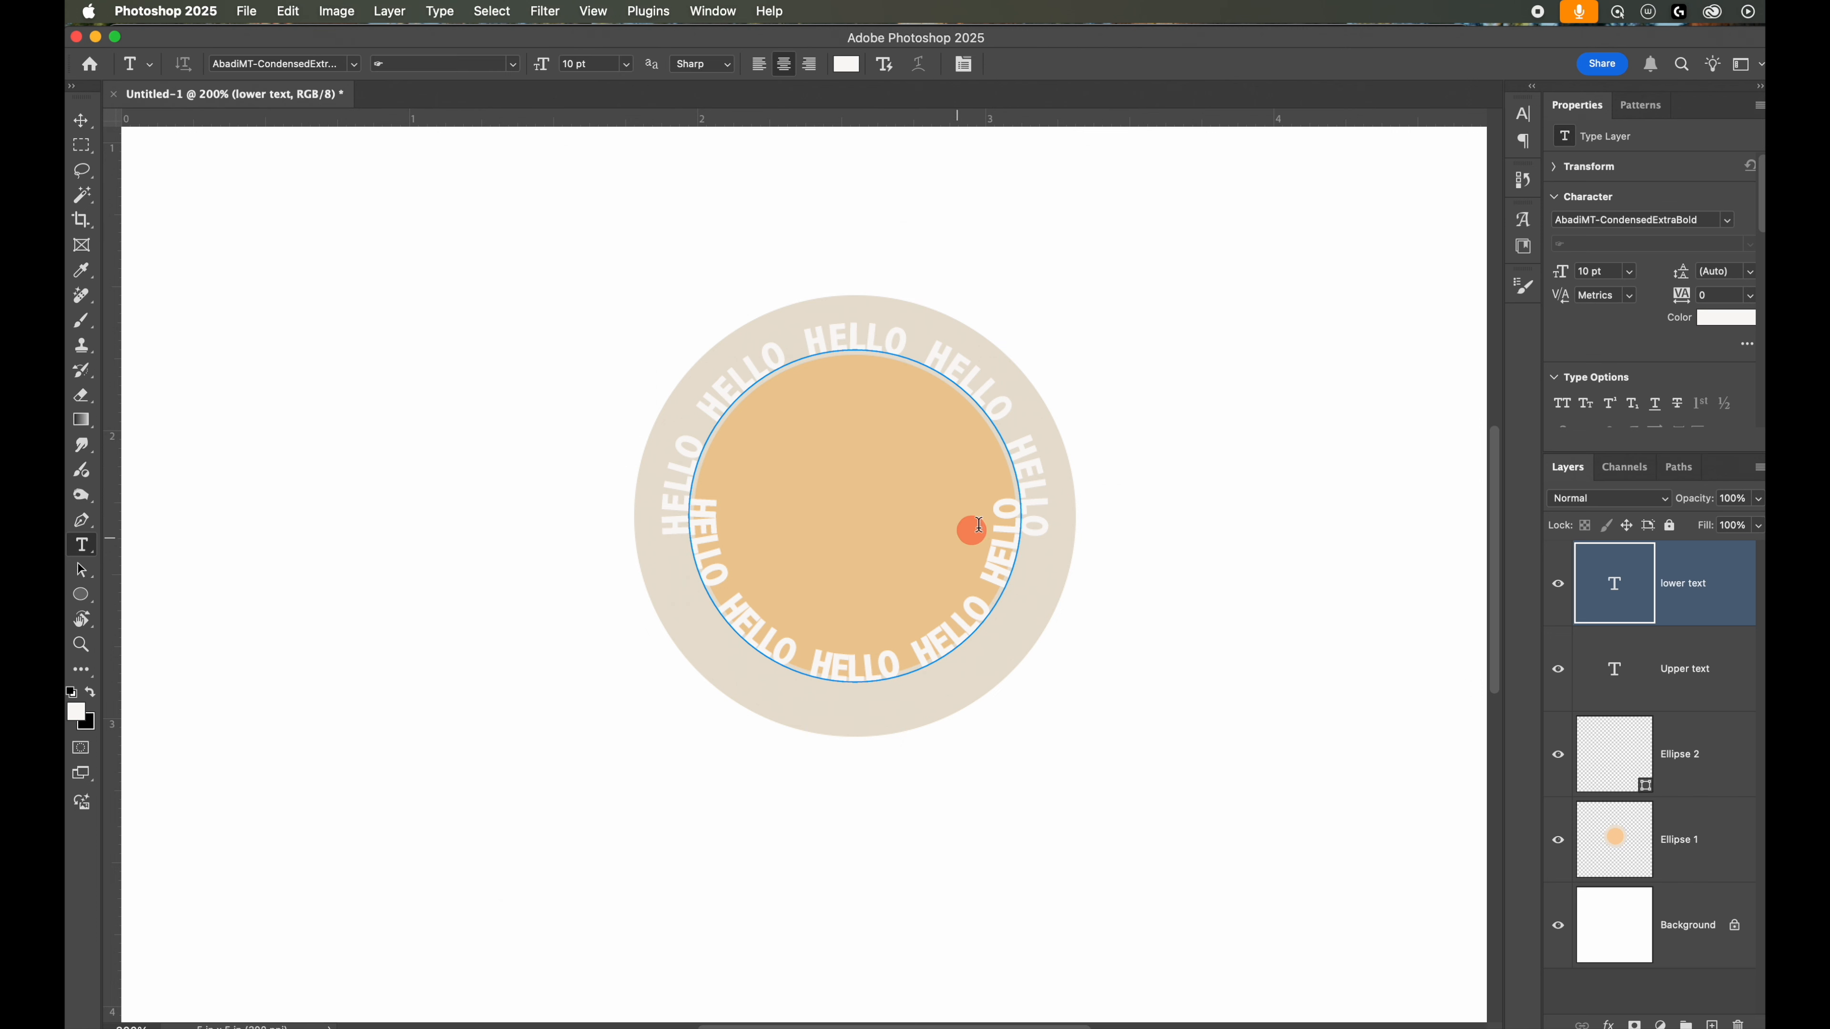
left_click_drag(1002, 501, 752, 465)
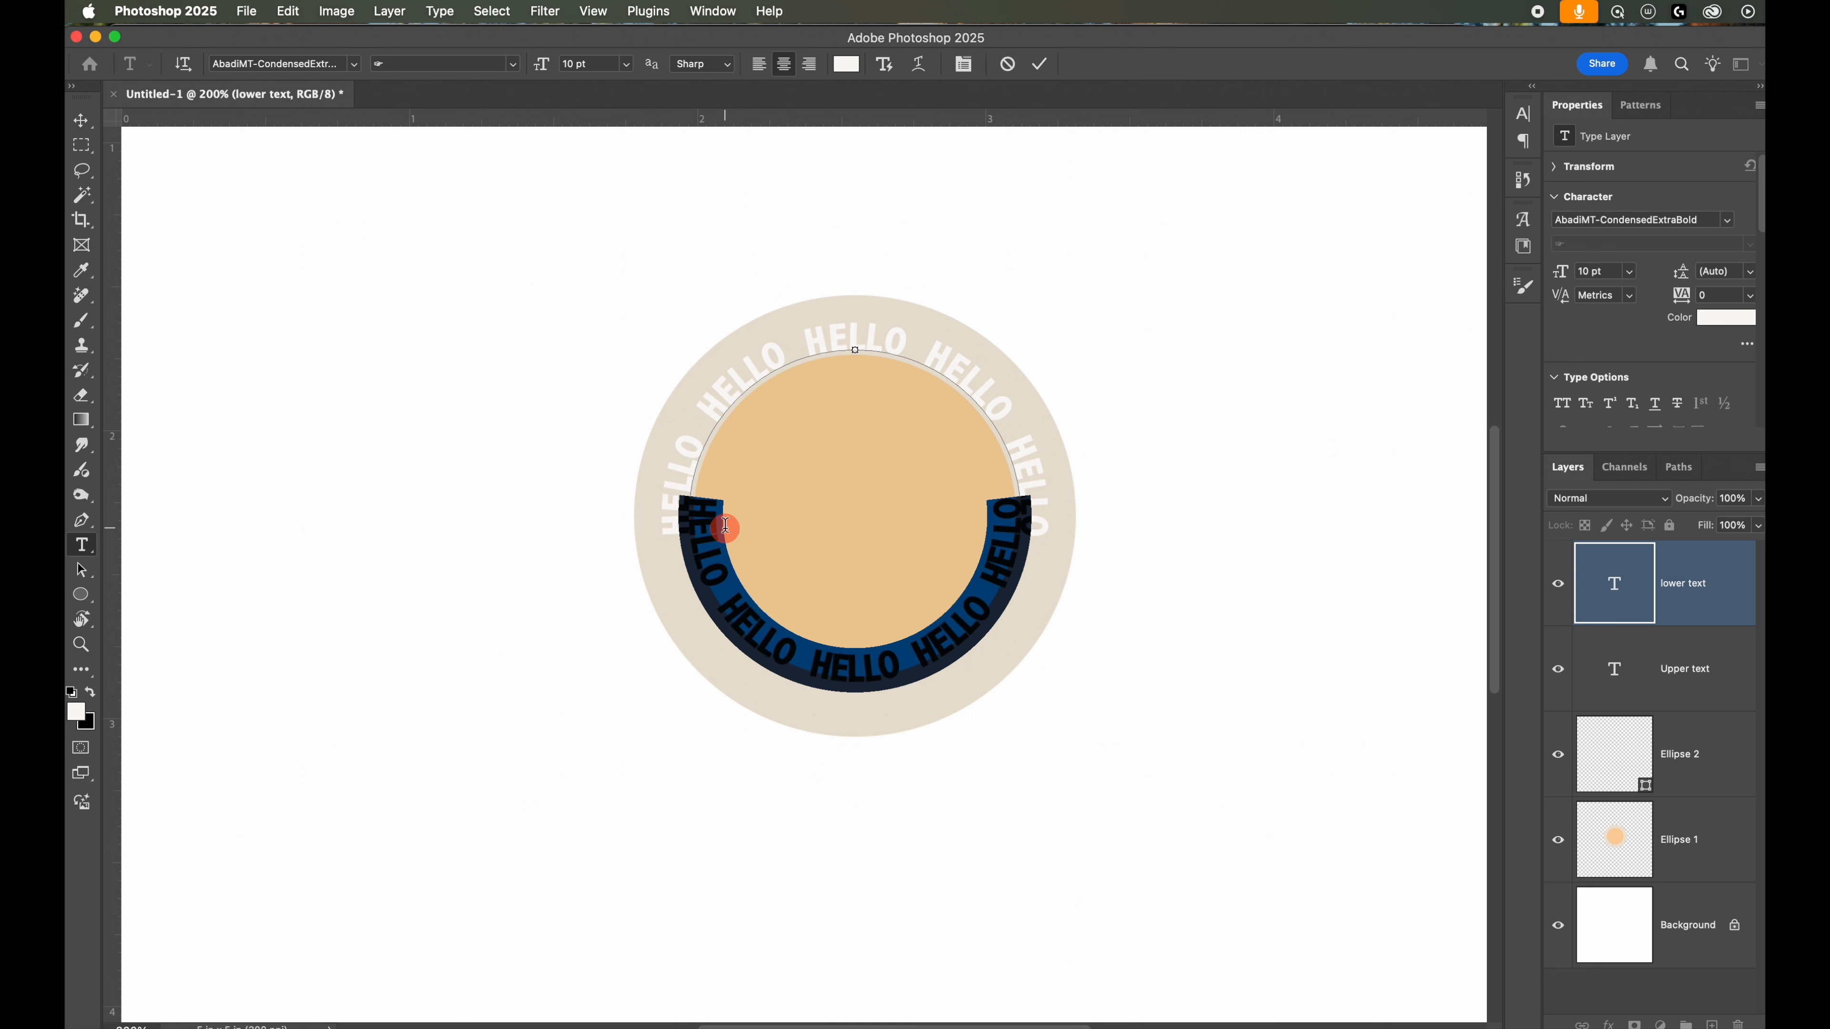
key("BackSpace")
type("MY")
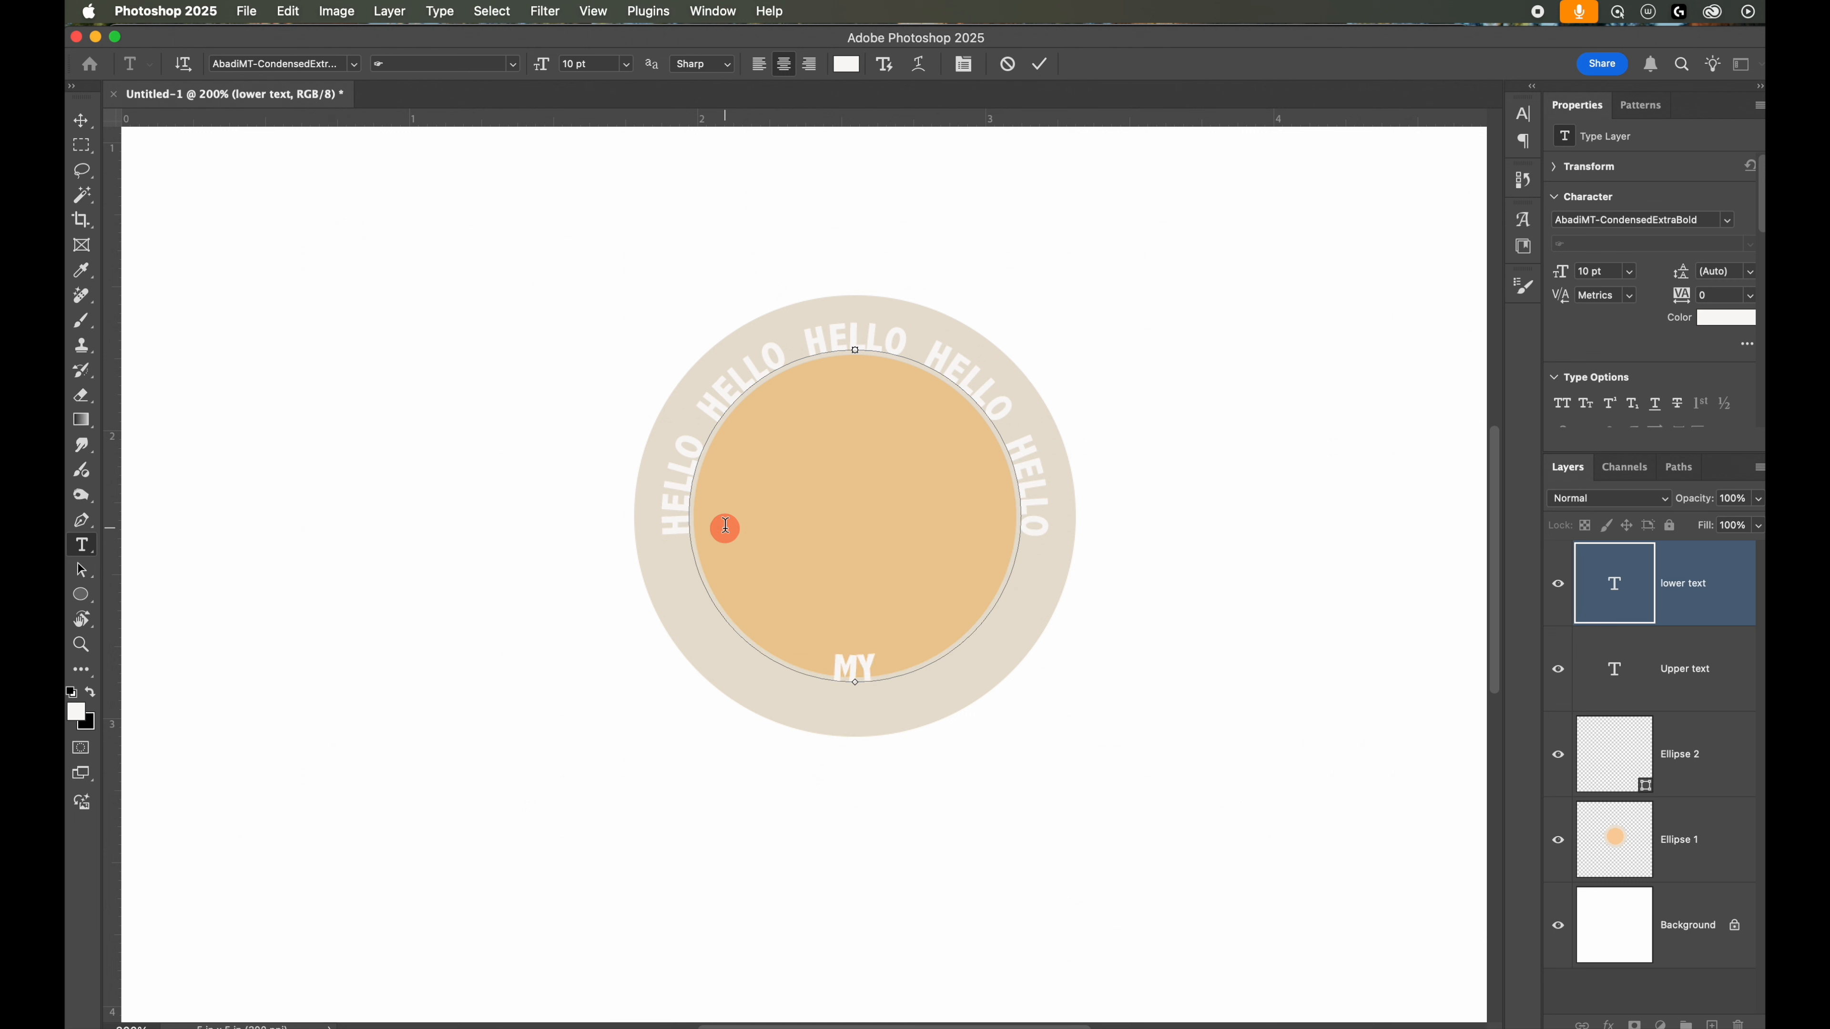
type(" BEAU")
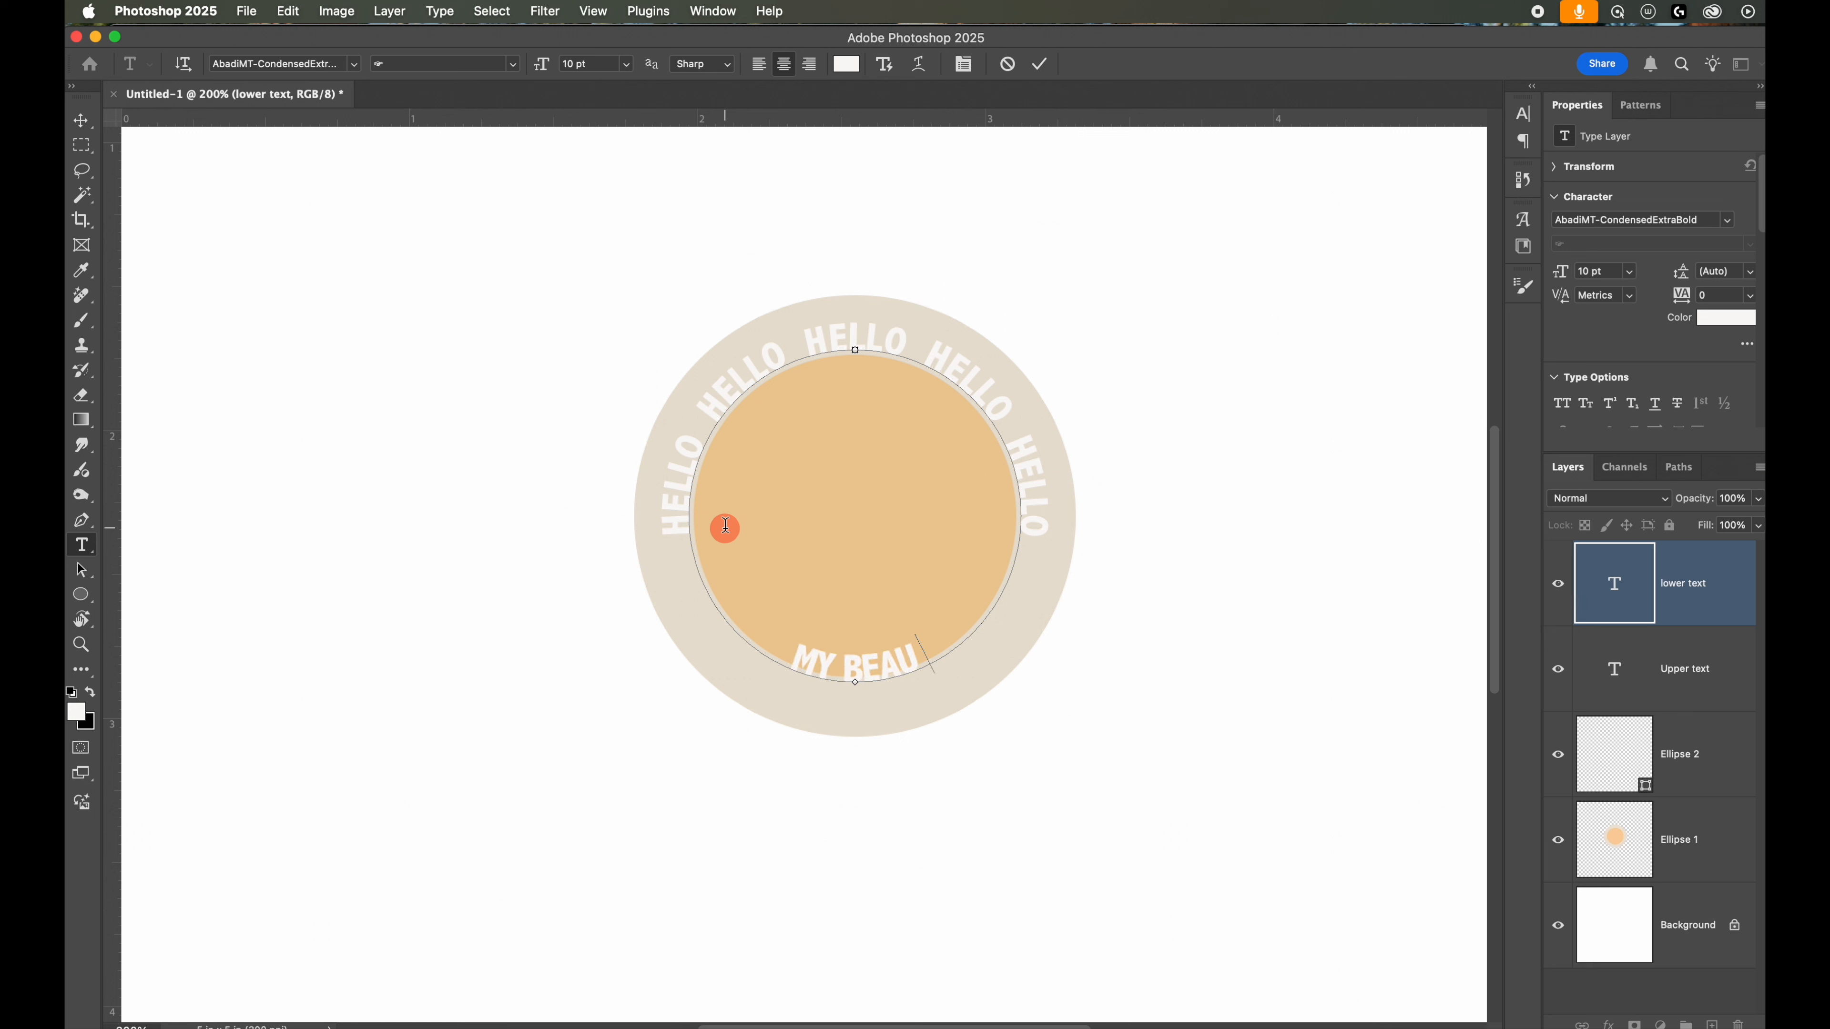
type("TIFUL")
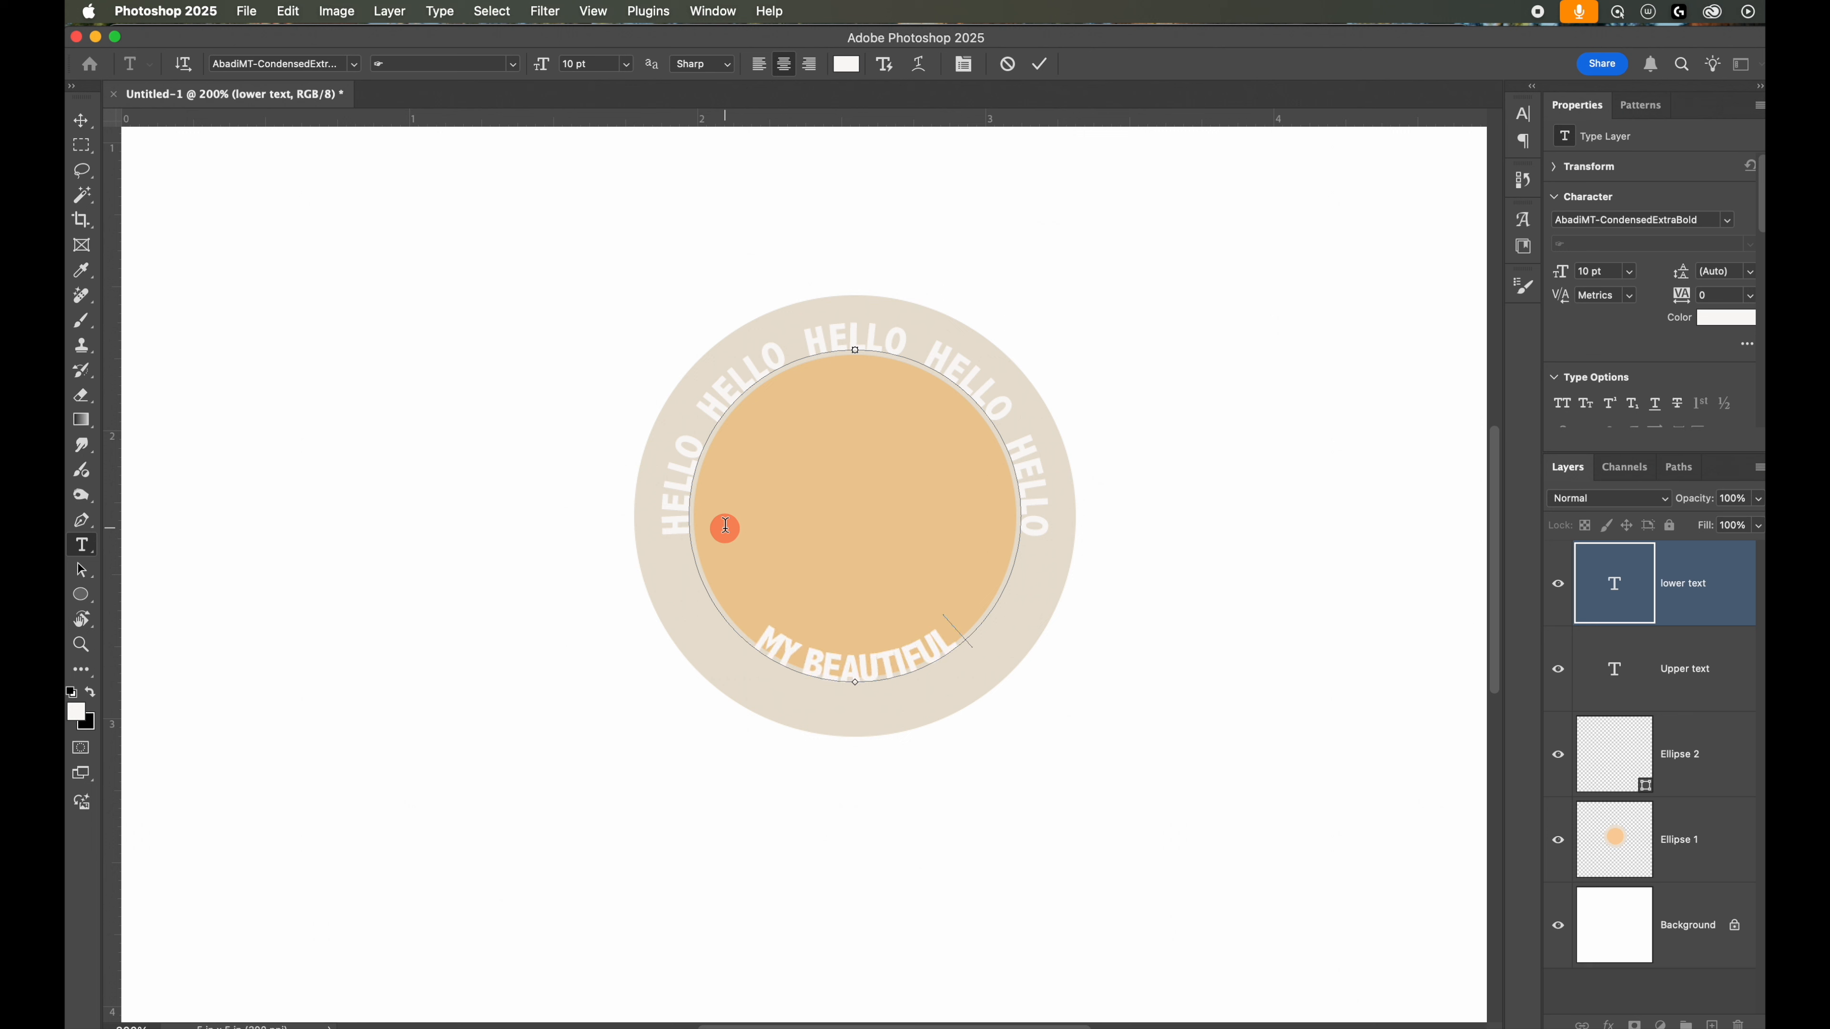
type(" SUN")
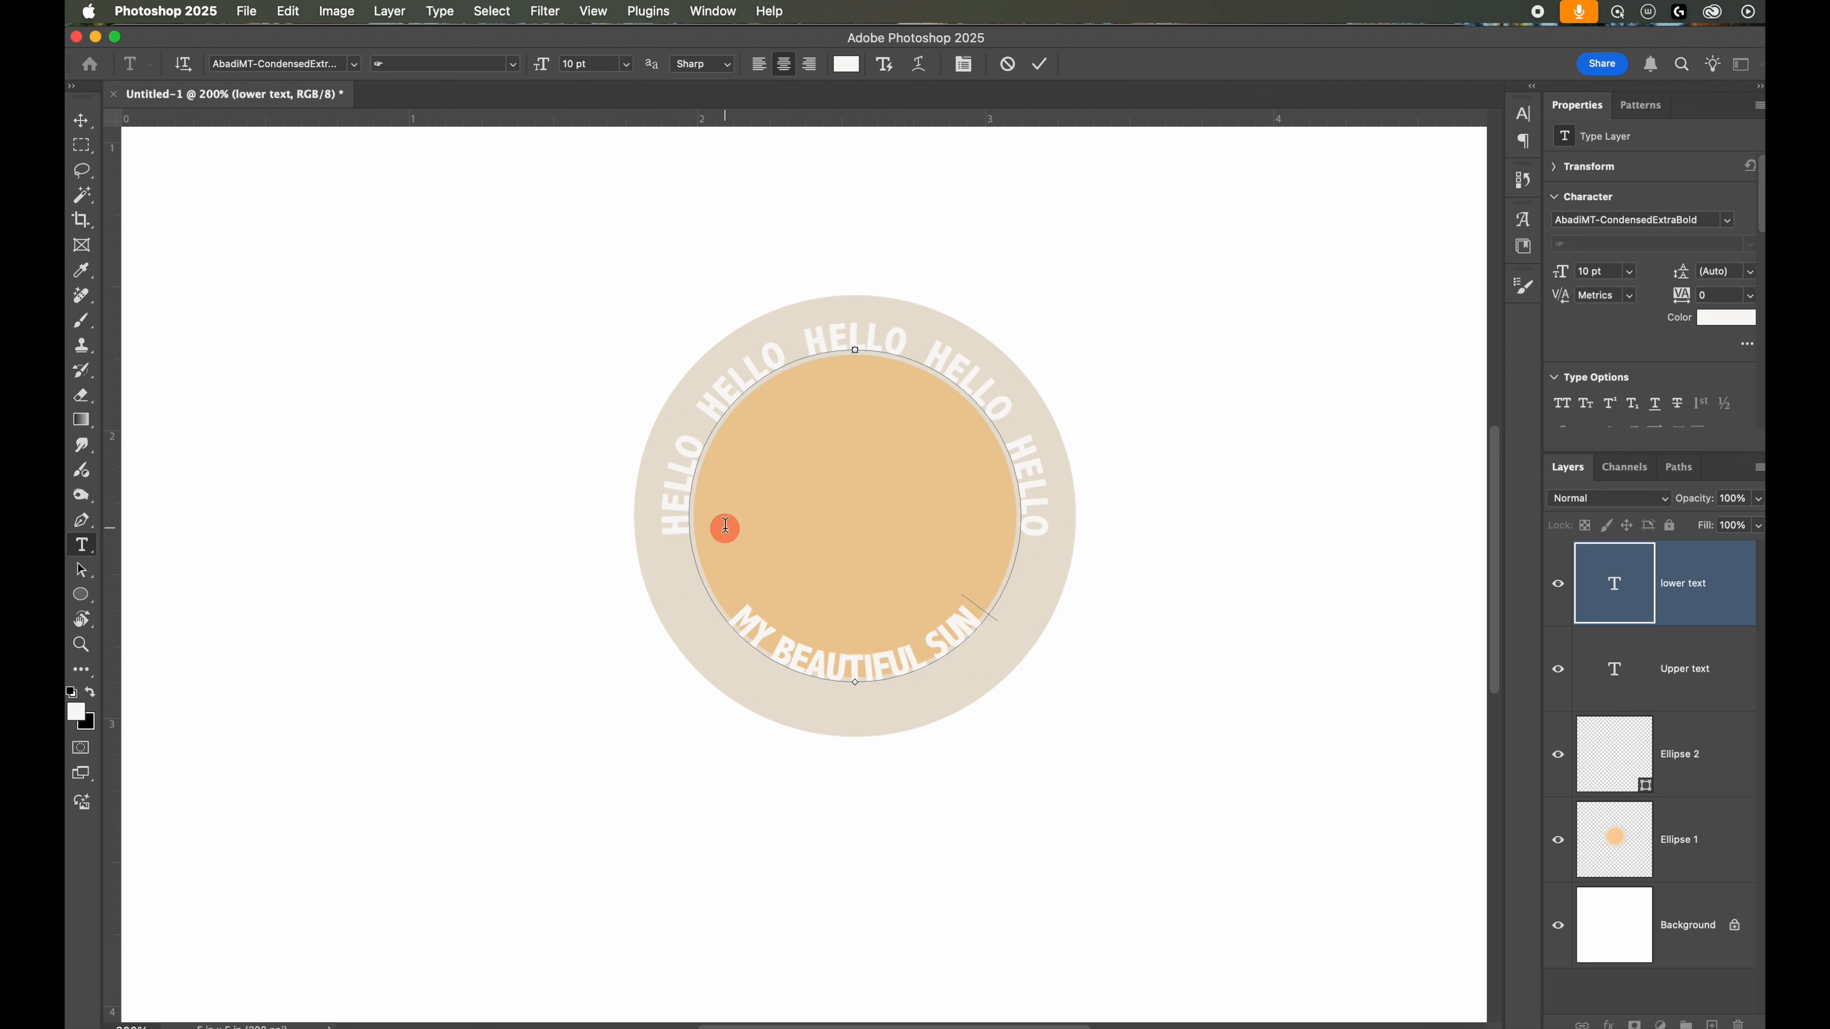
type("SHINE")
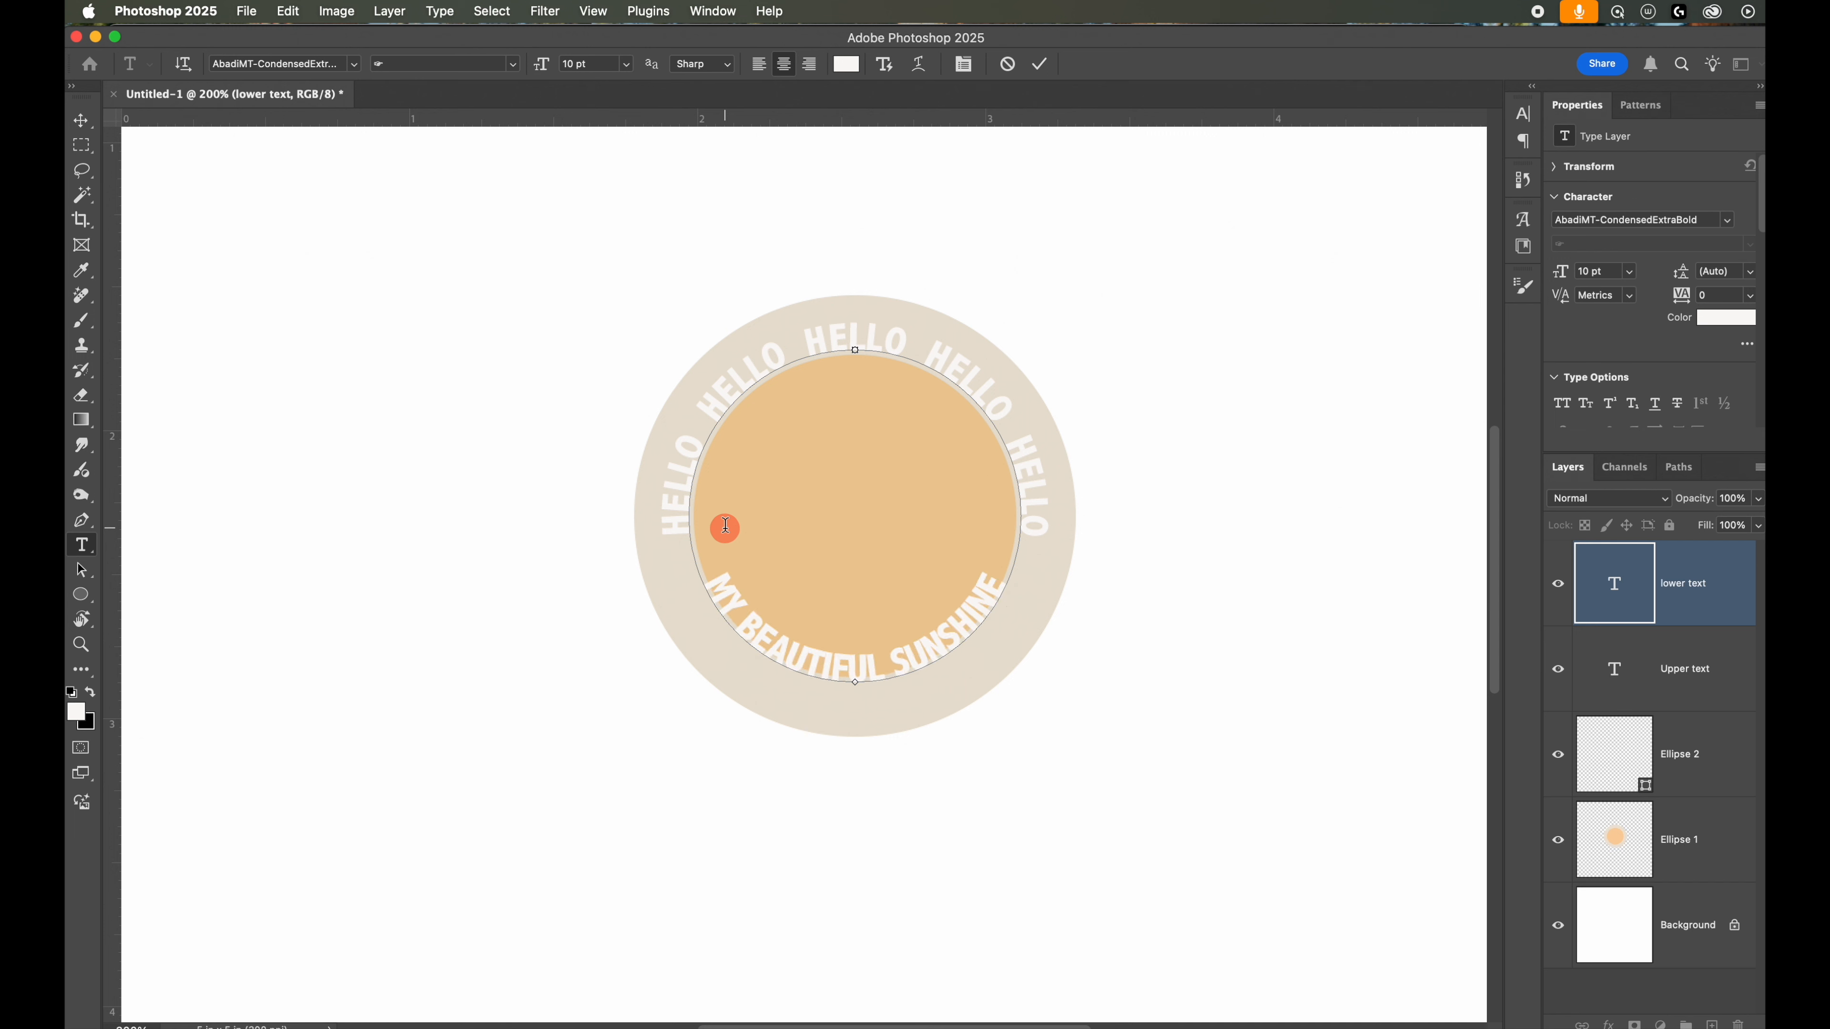
left_click(1040, 64)
left_click(1040, 66)
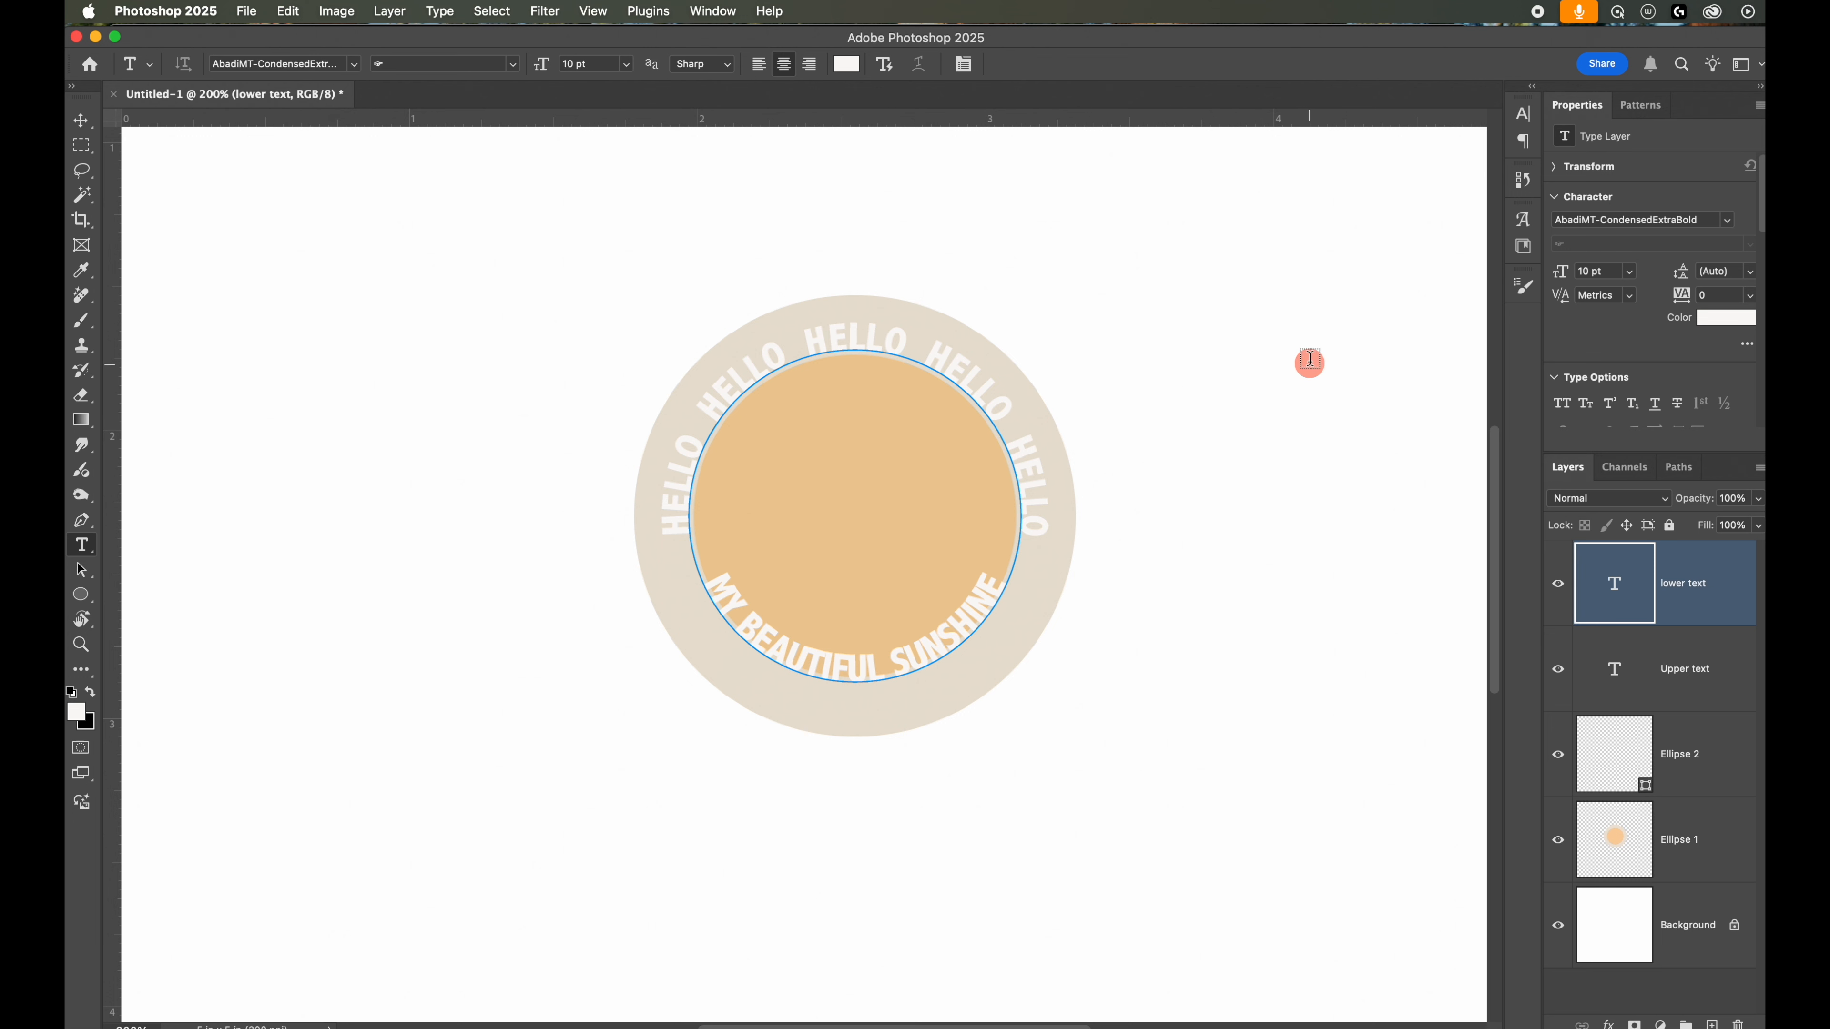
Step: Set the lower text's baseline shift to -10 pt to move it into the outer ring
left_click(1523, 113)
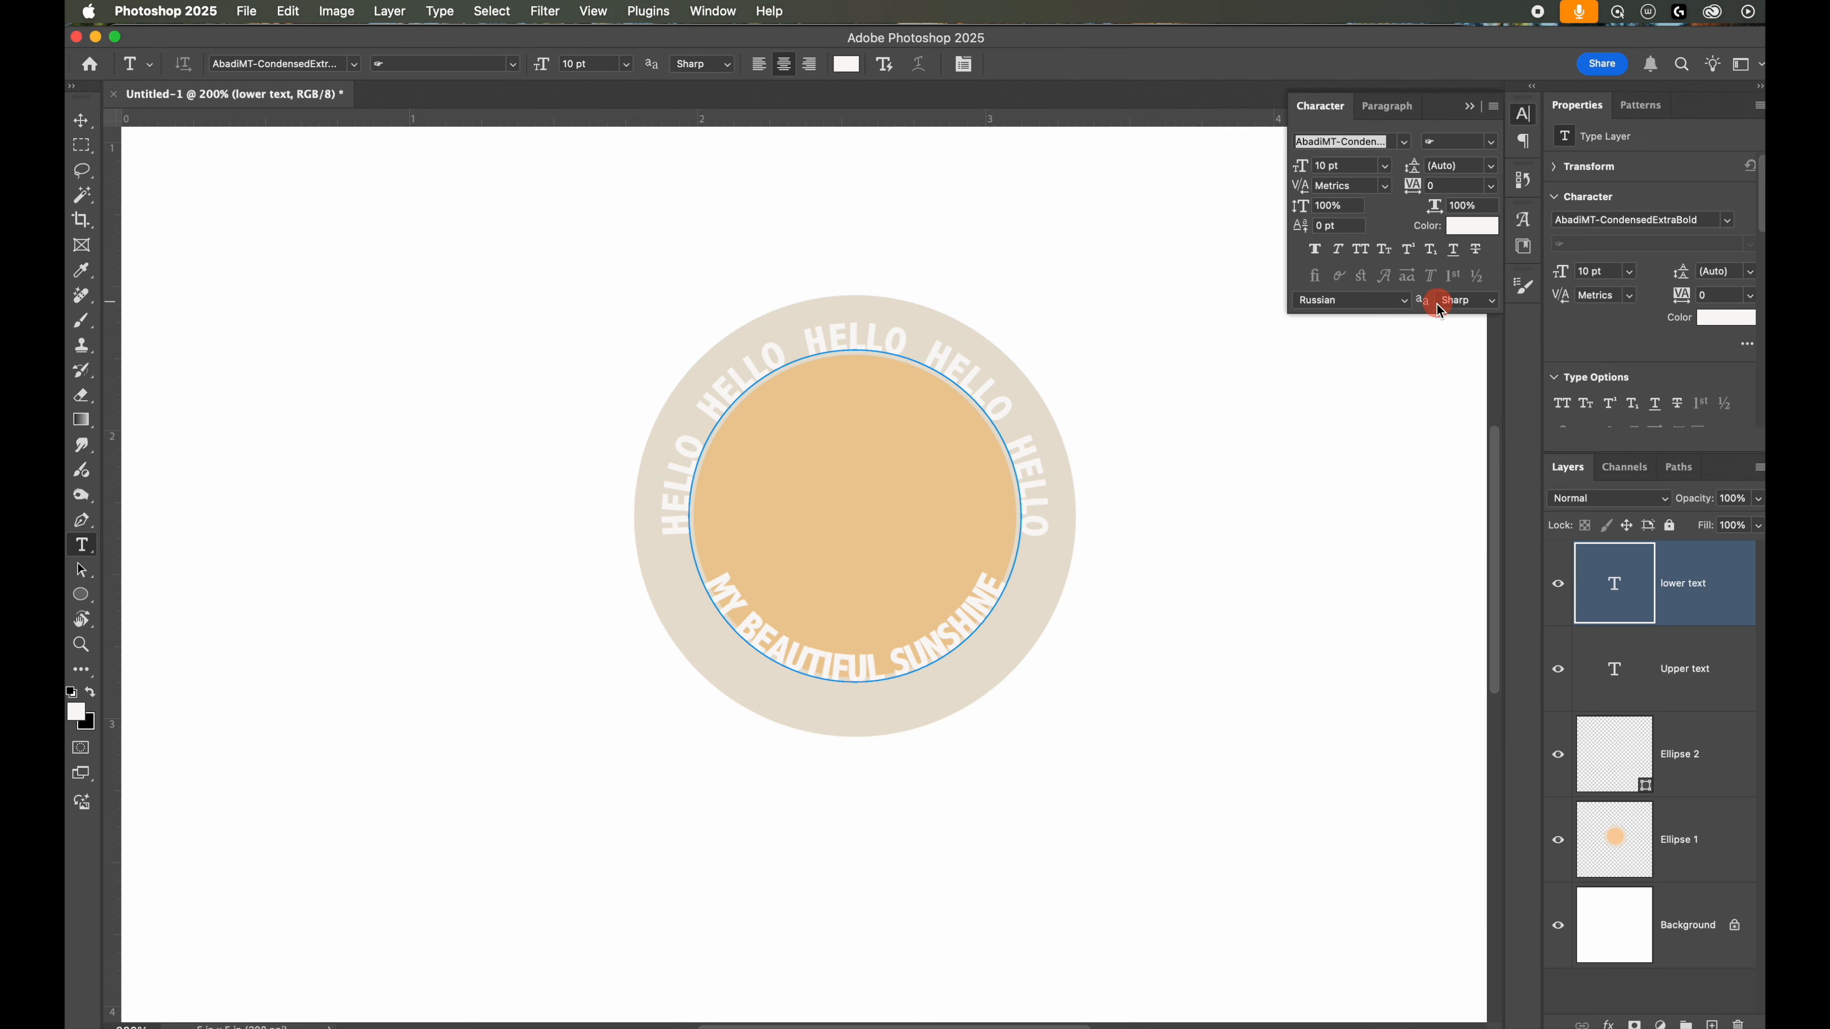
left_click(1328, 232)
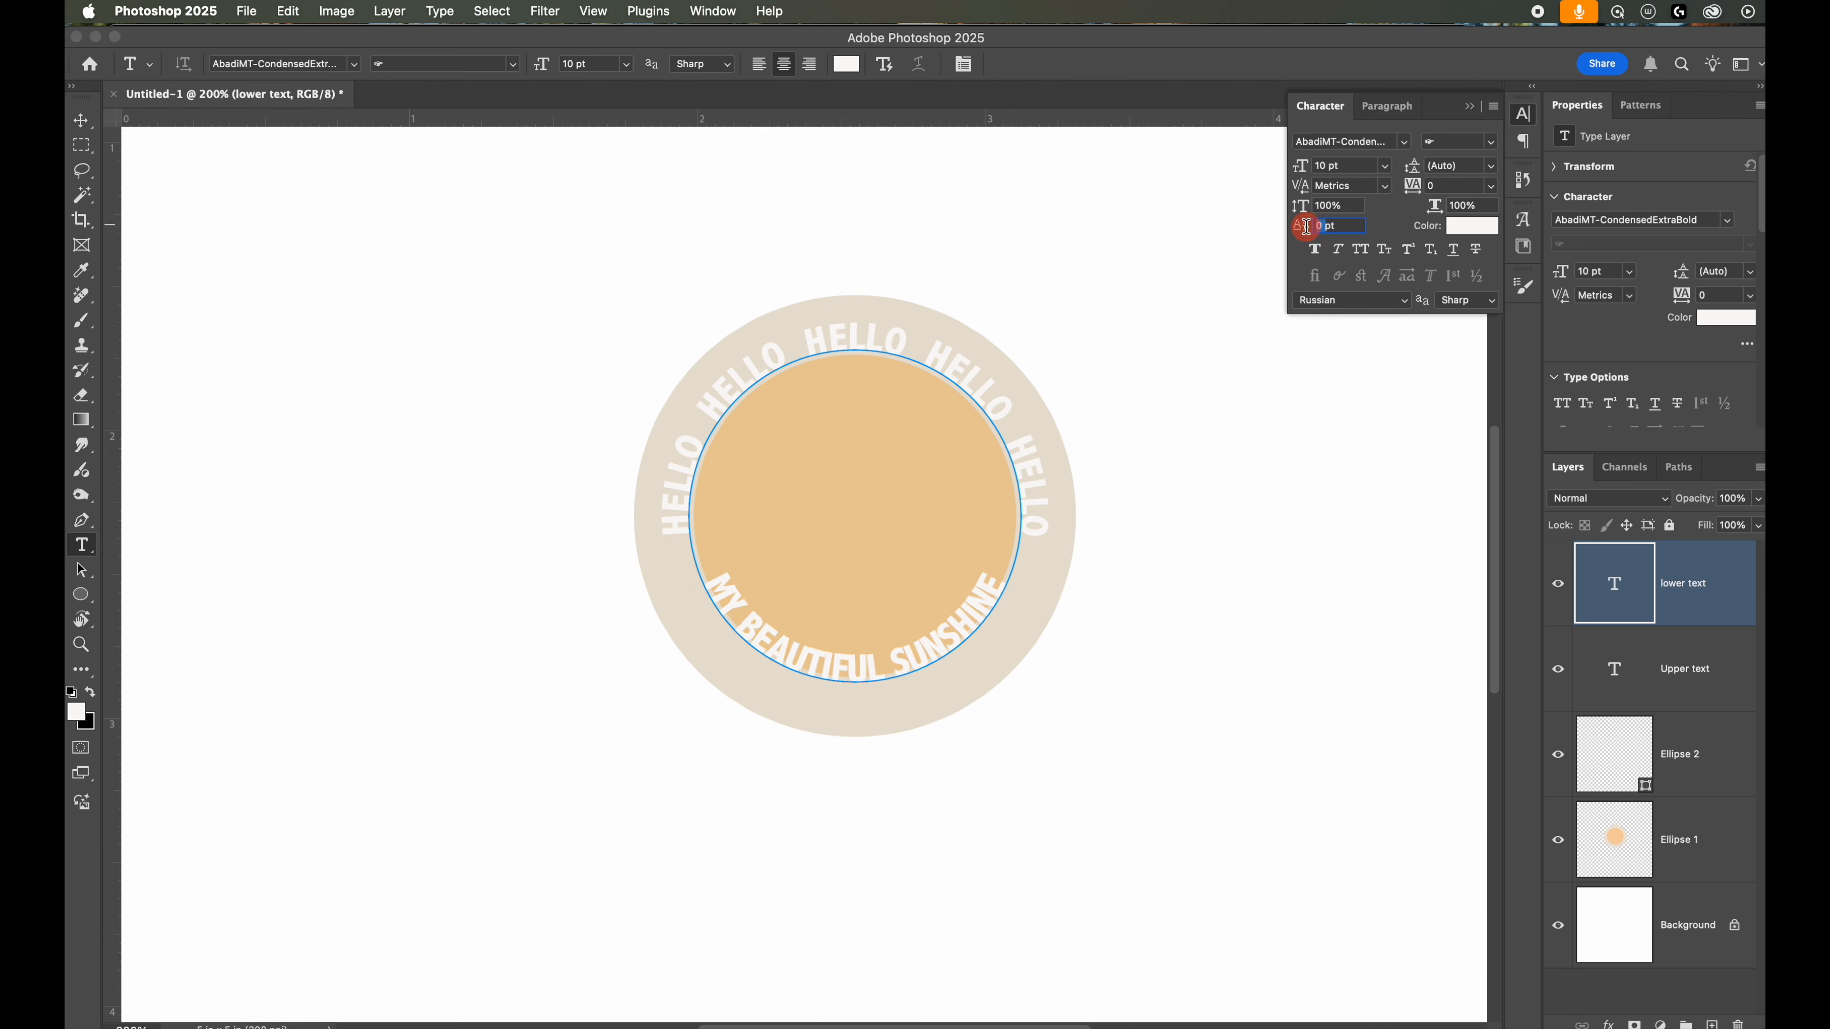
type("-10")
key("Caps_Lock")
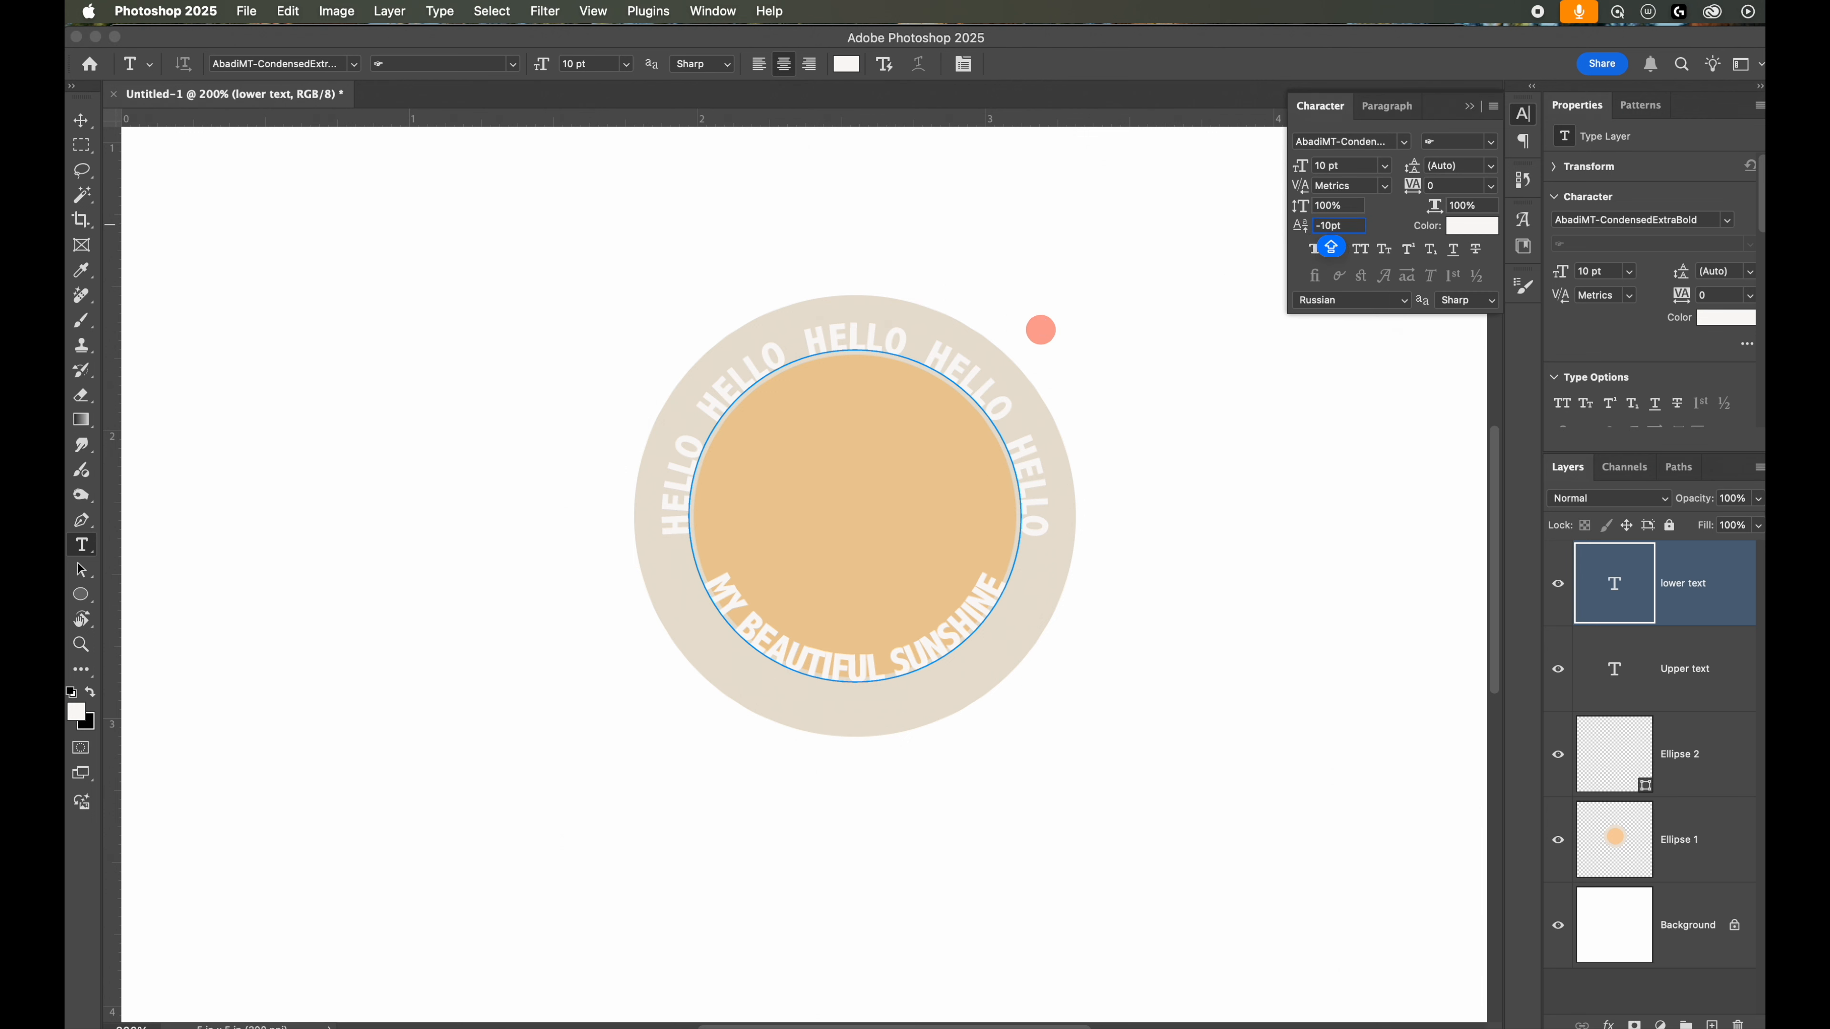
key("Return")
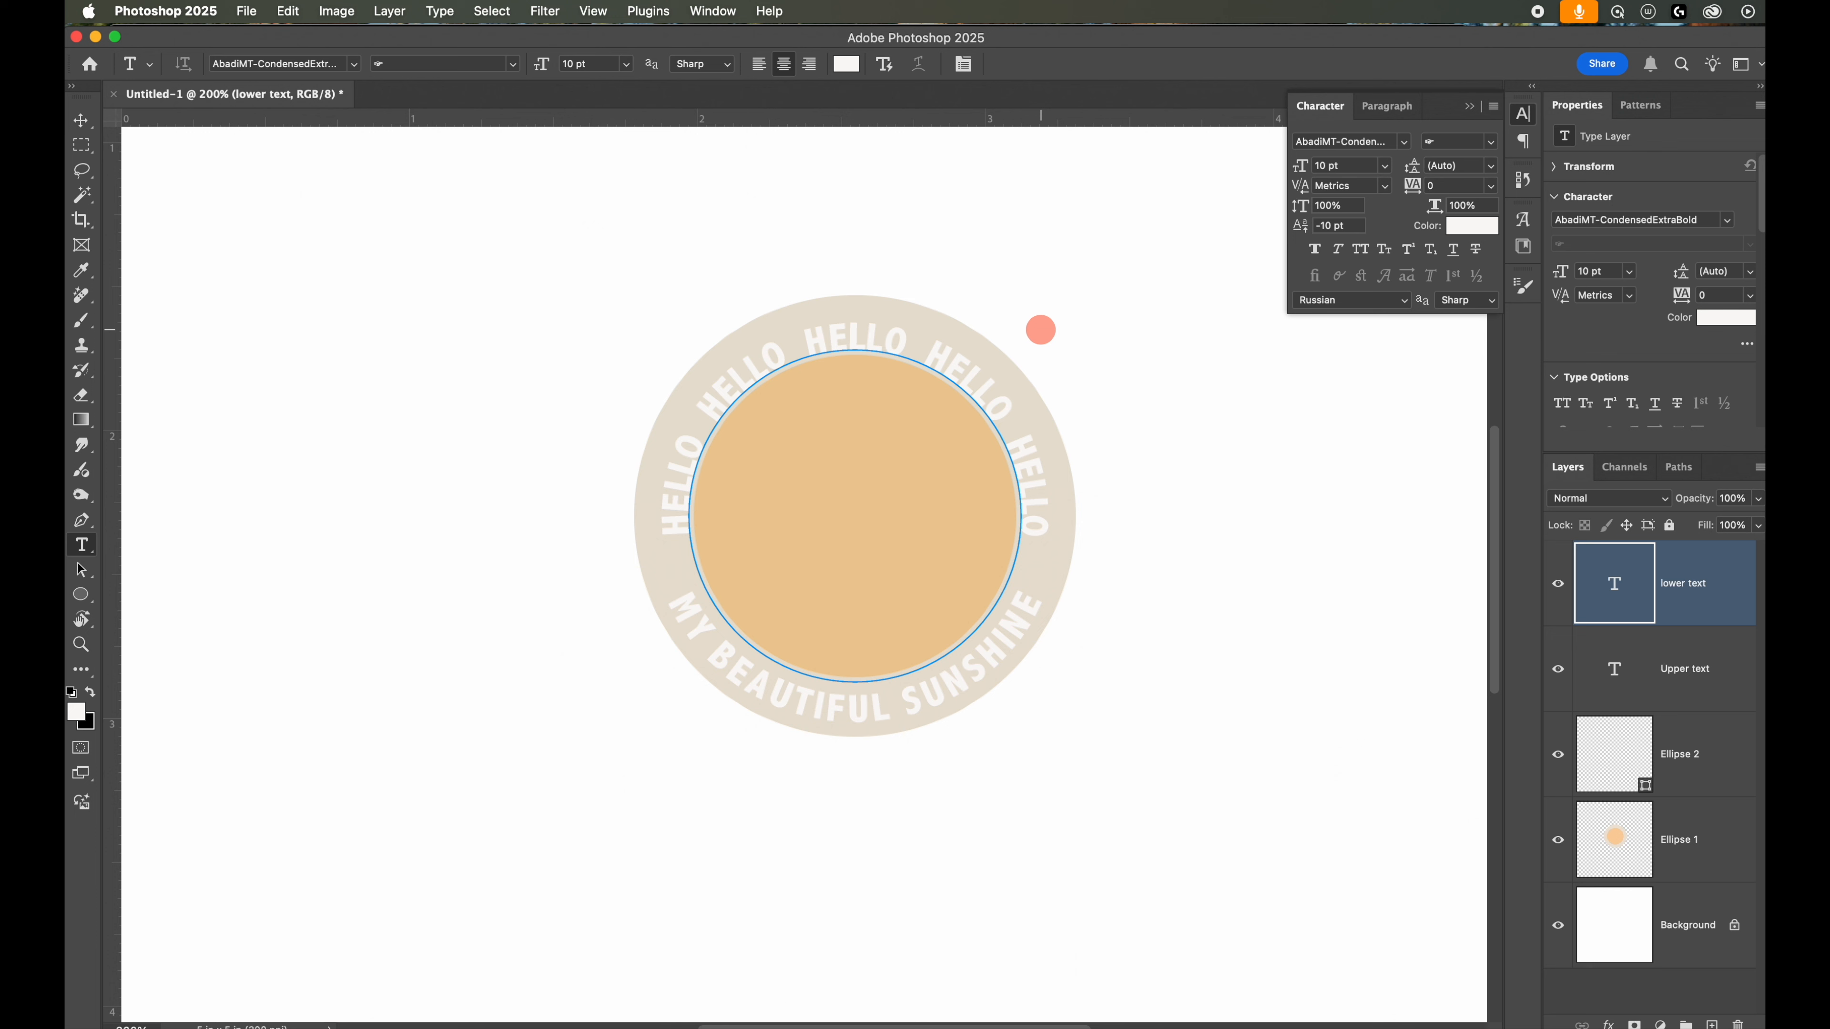
Step: Reduce the lower text's downward baseline shift to 7 pt
left_click(1331, 227)
key("Caps_Lock")
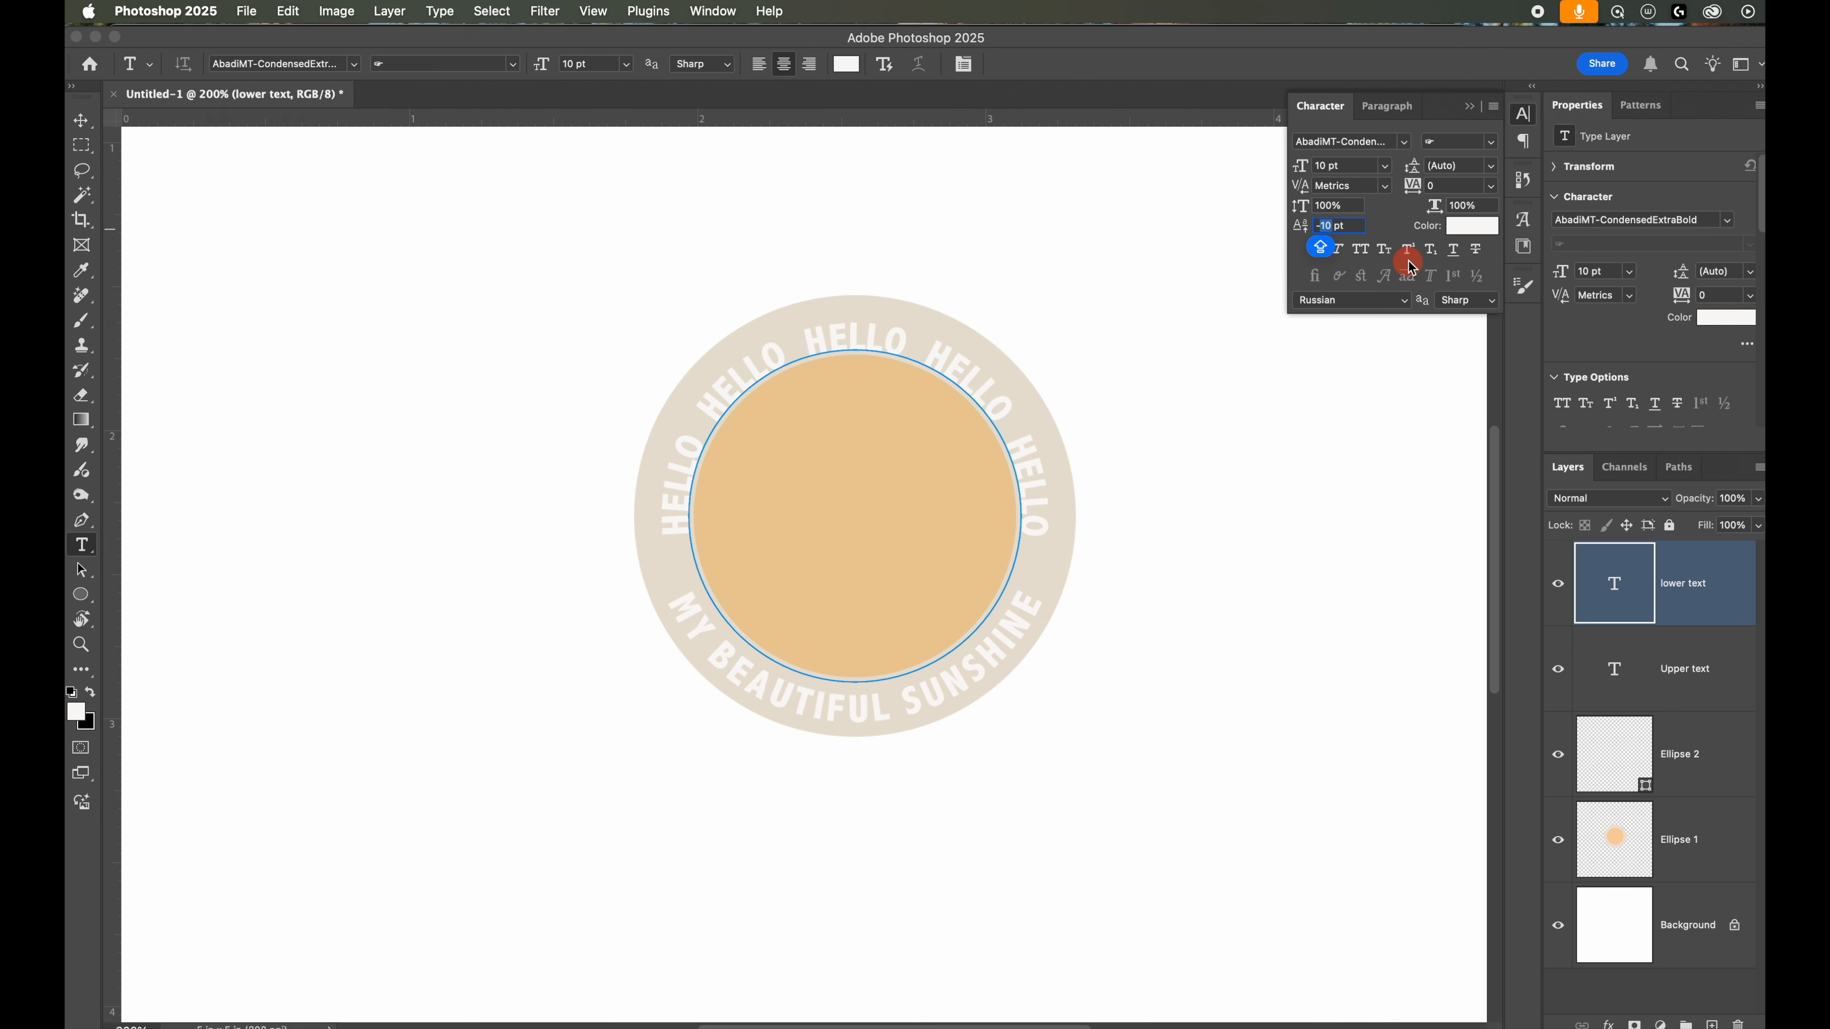
type("7")
key("Return")
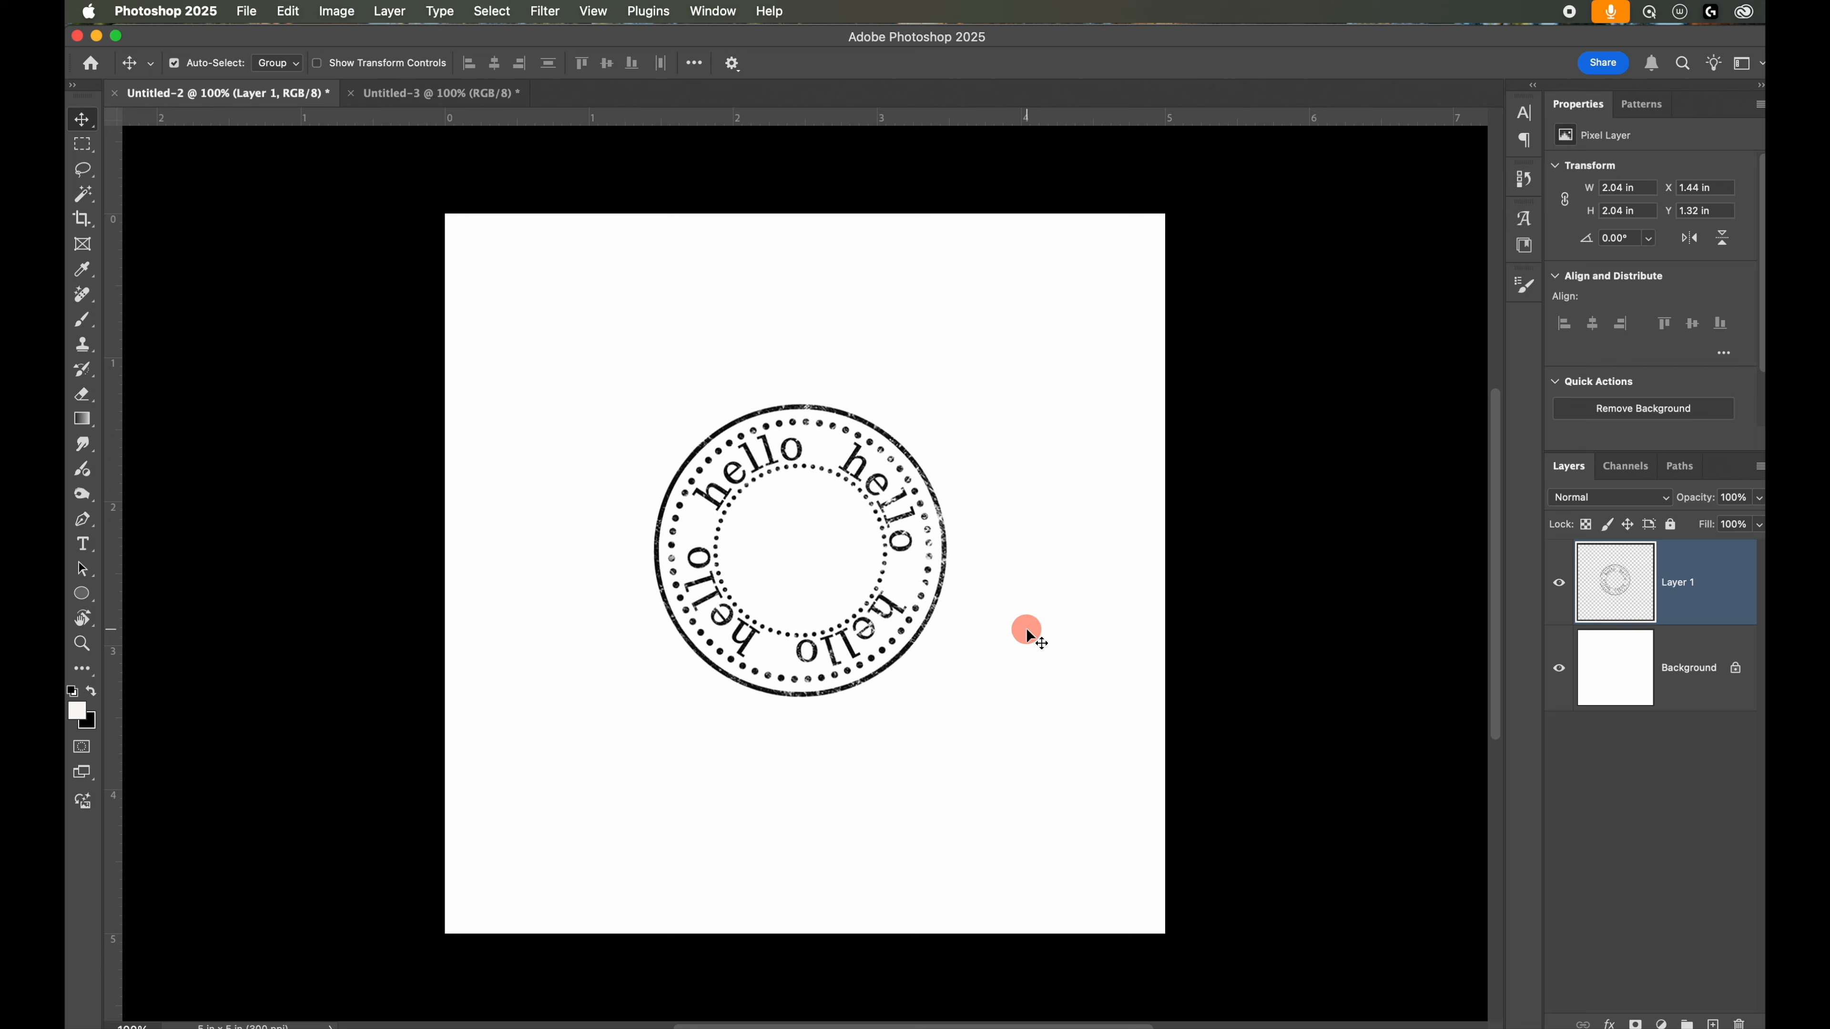
Step: Switch to the blank Untitled-3 document and ready the Ellipse tool with no fill and a 10 px black dotted stroke
left_click(494, 99)
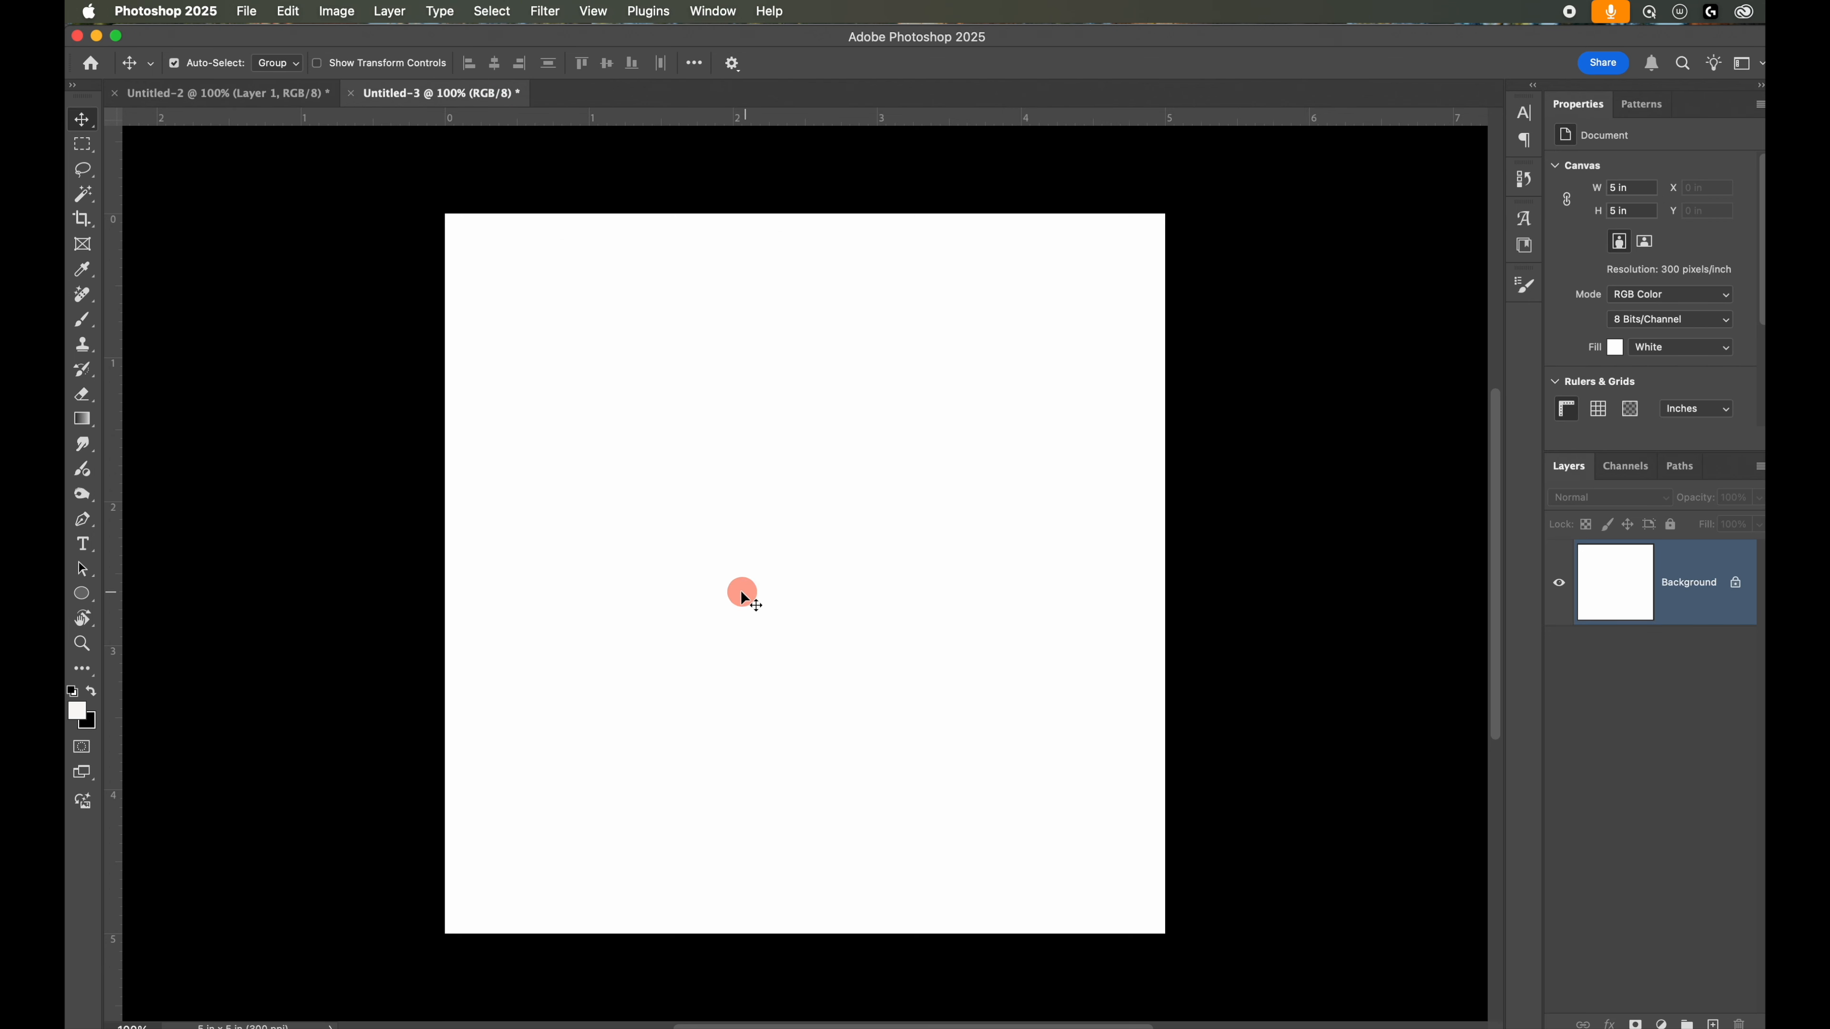
left_click(82, 595)
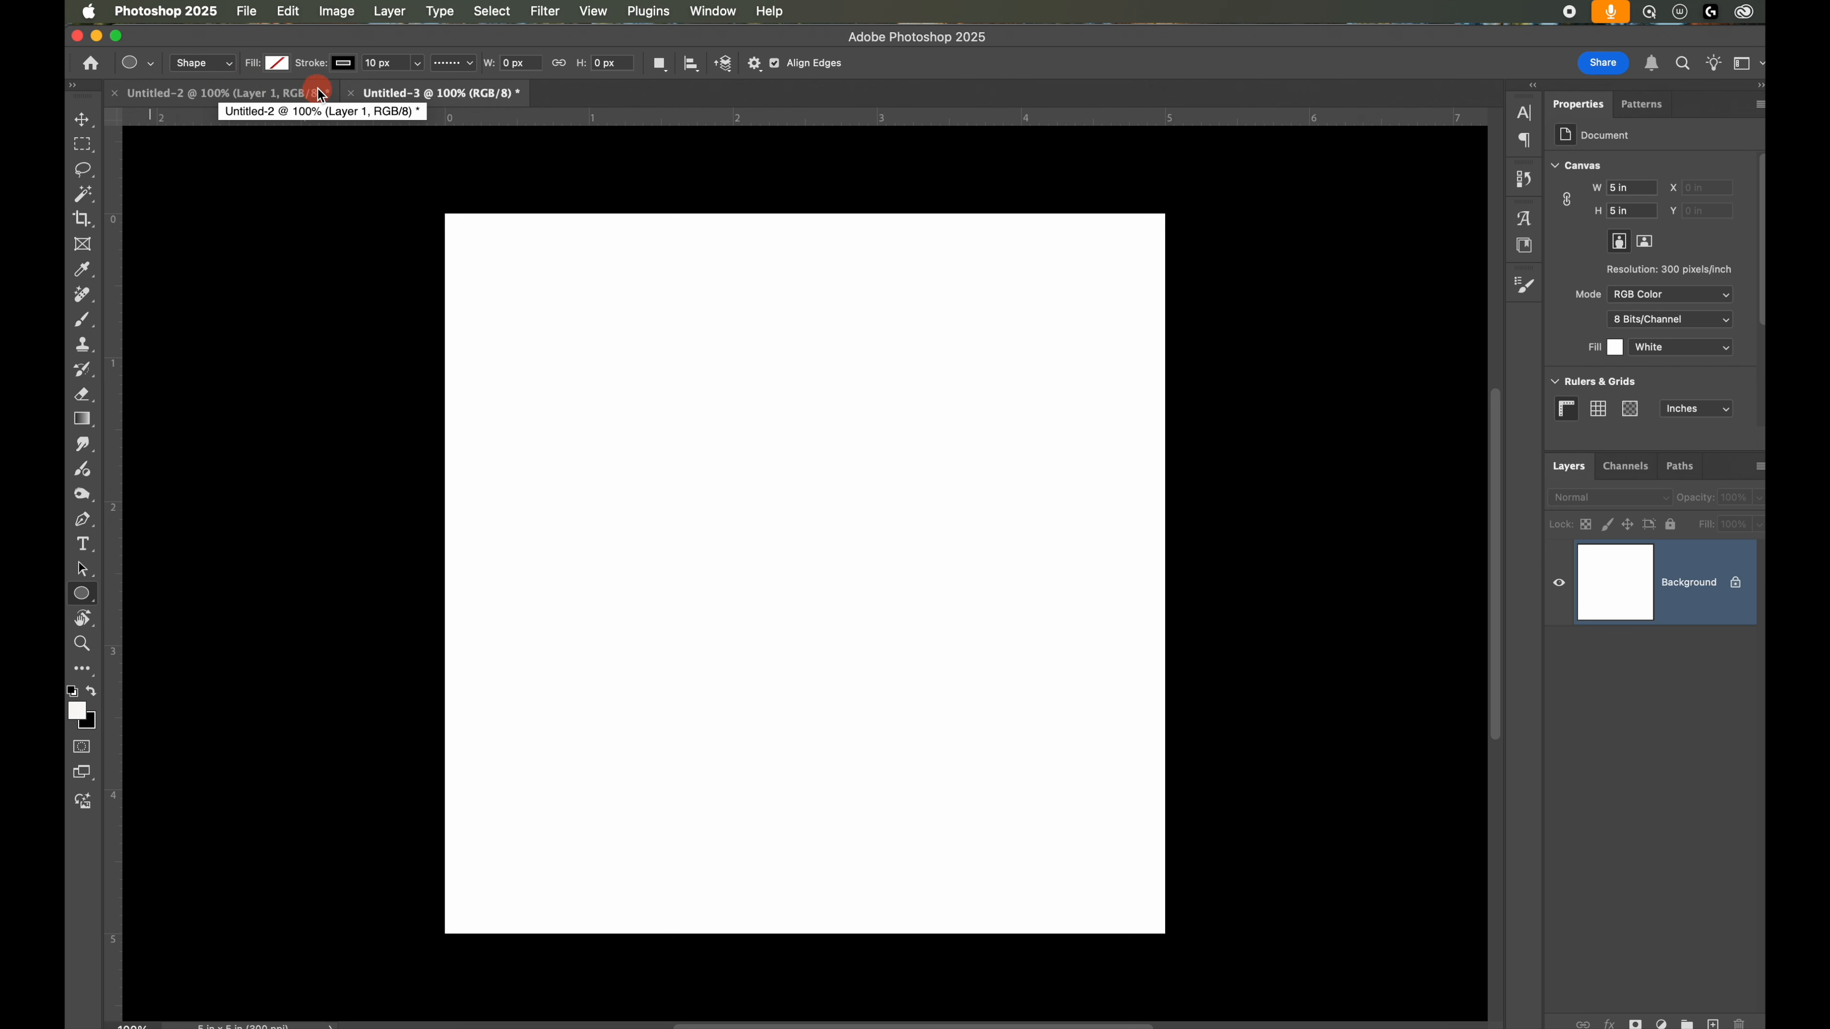
left_click(277, 63)
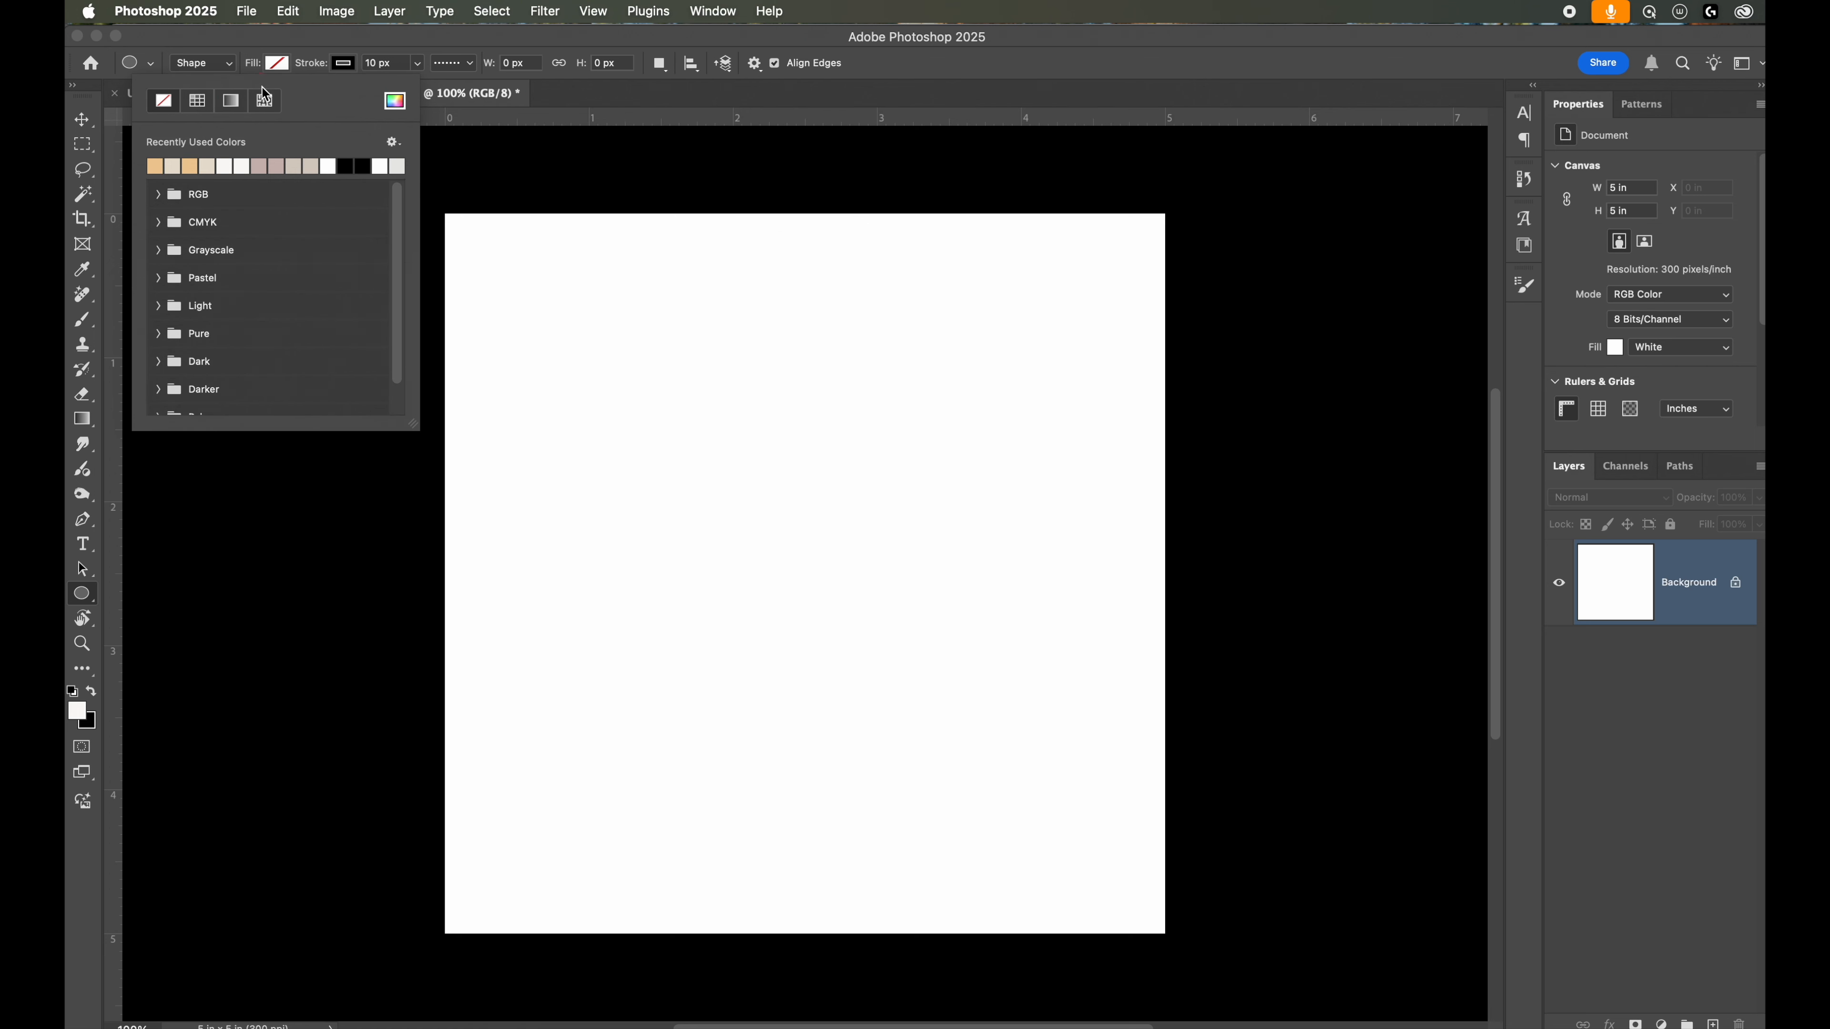
left_click(292, 54)
left_click(364, 63)
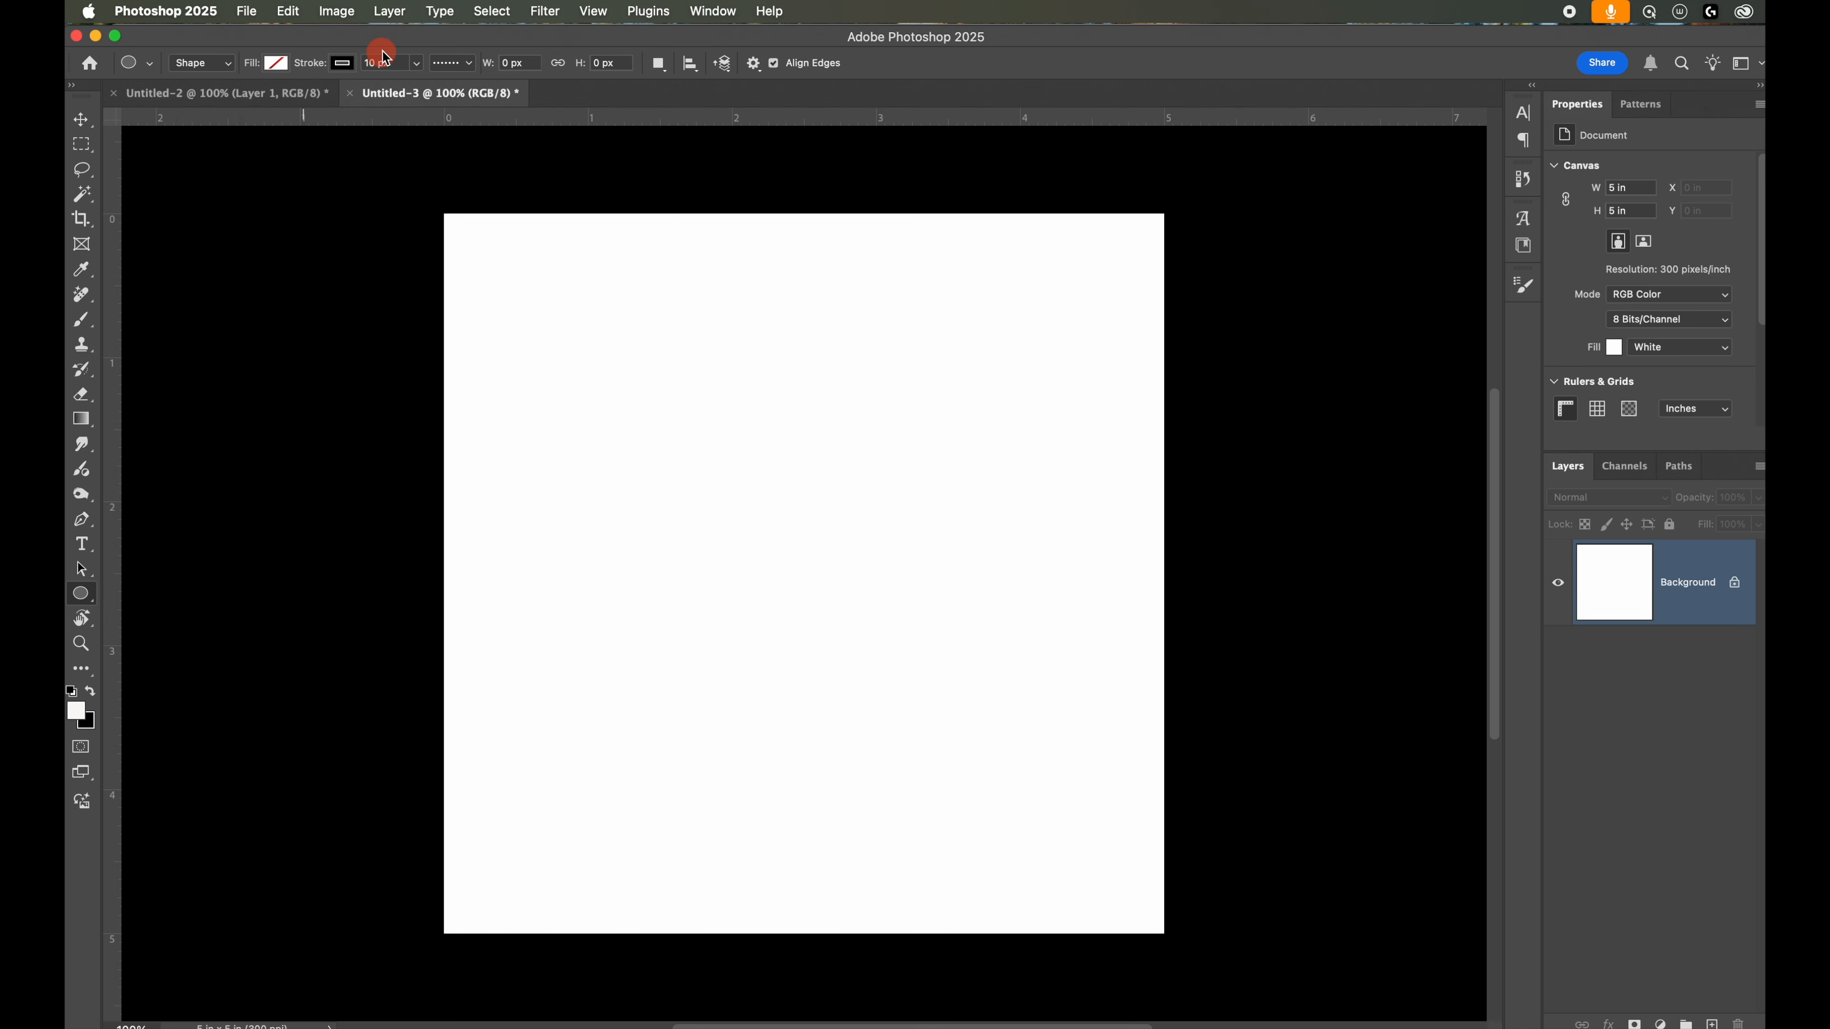
left_click(278, 65)
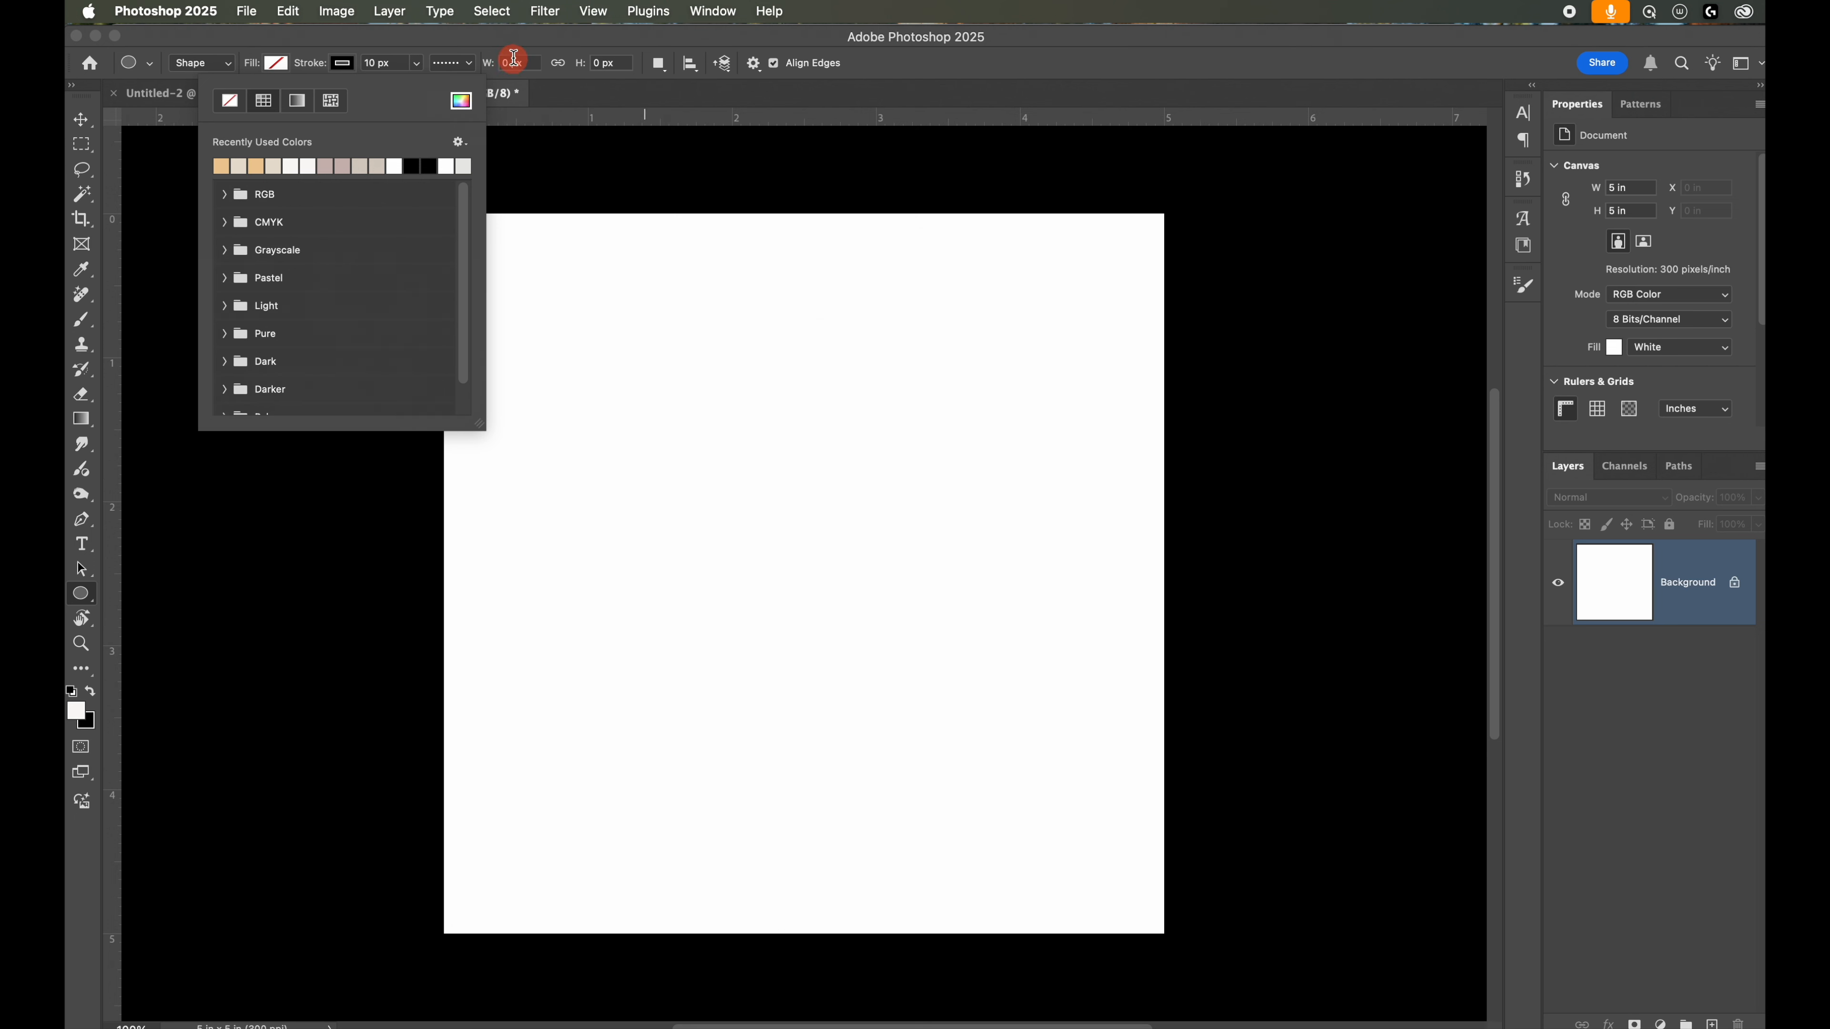
left_click(520, 41)
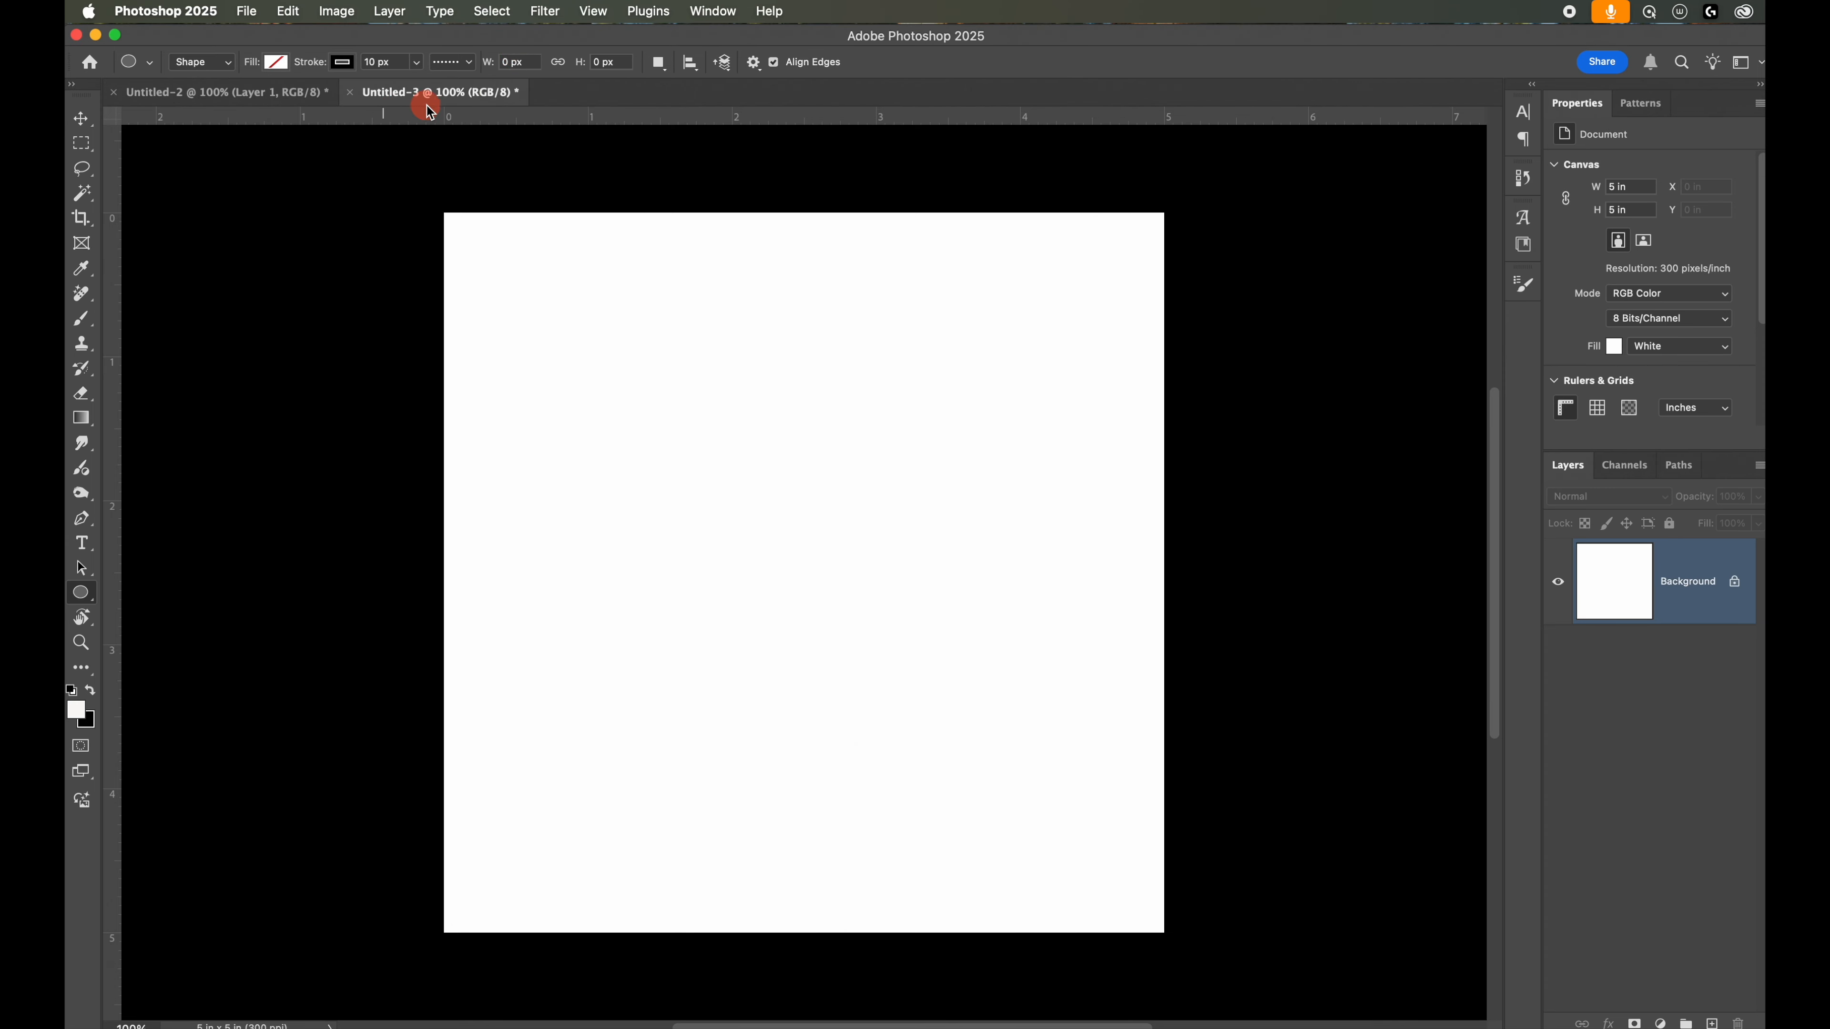
left_click(458, 63)
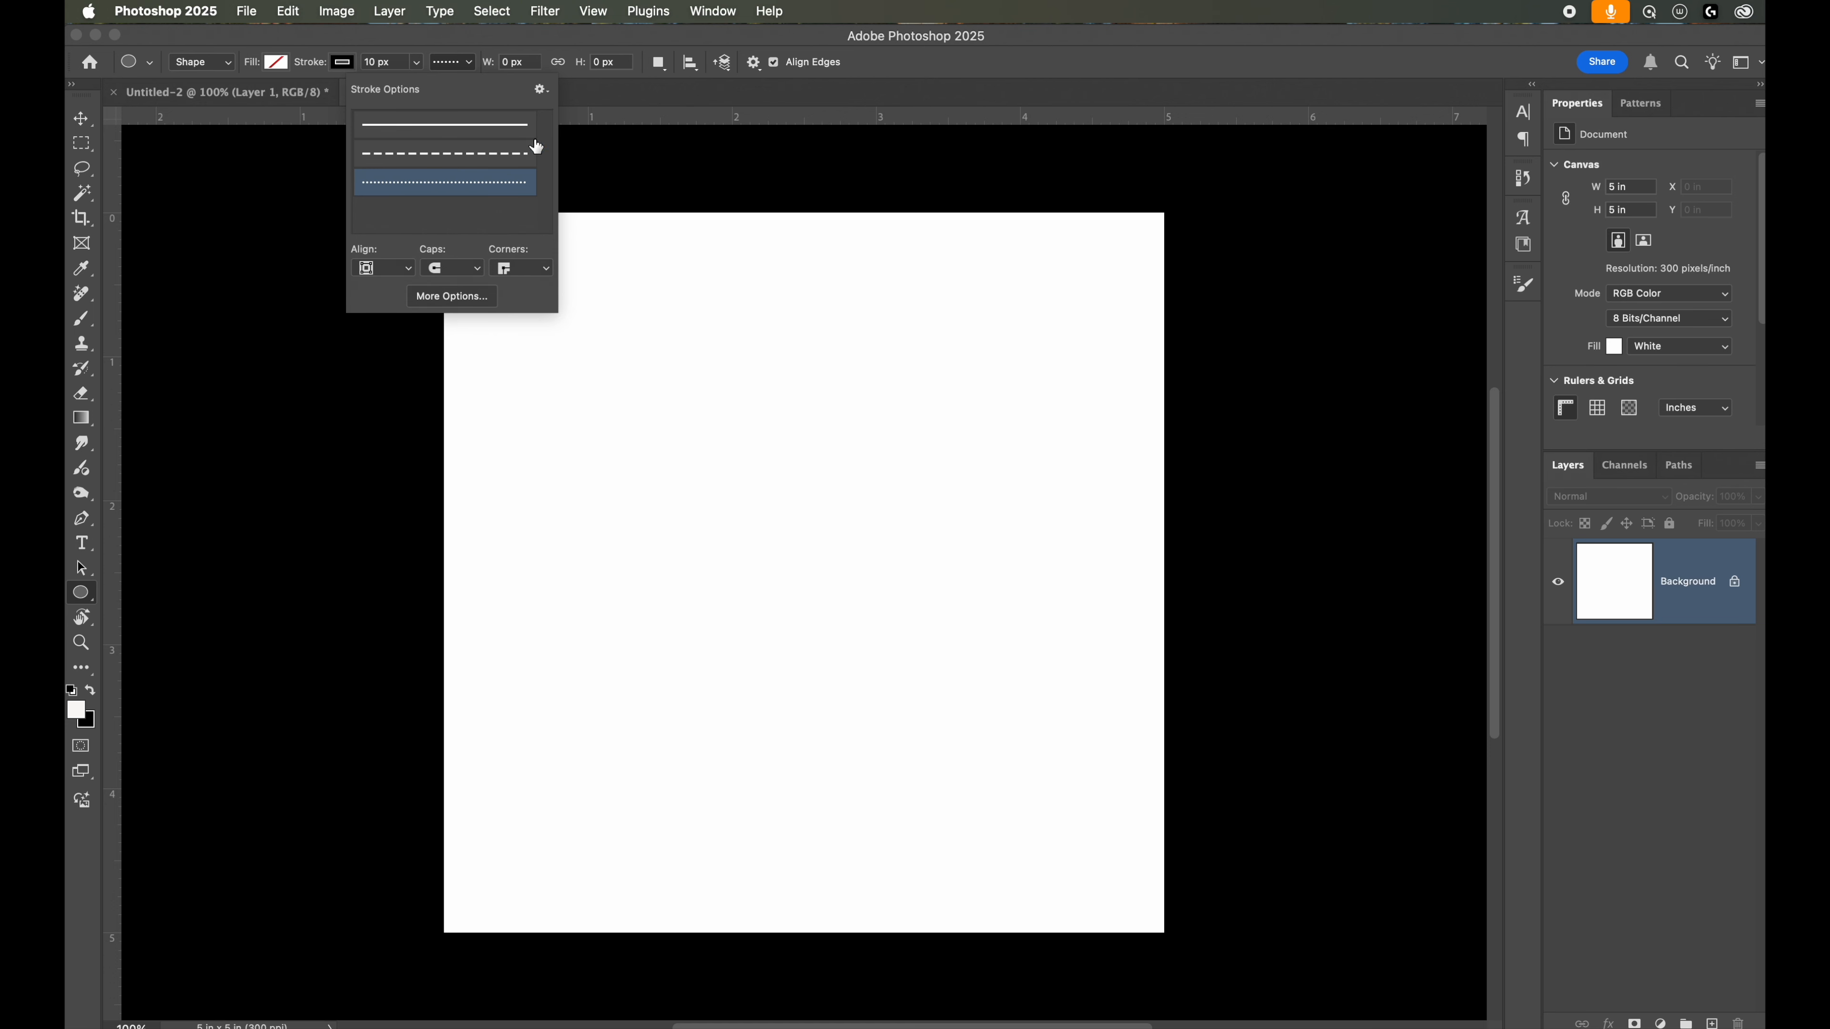
left_click(659, 64)
left_click(669, 36)
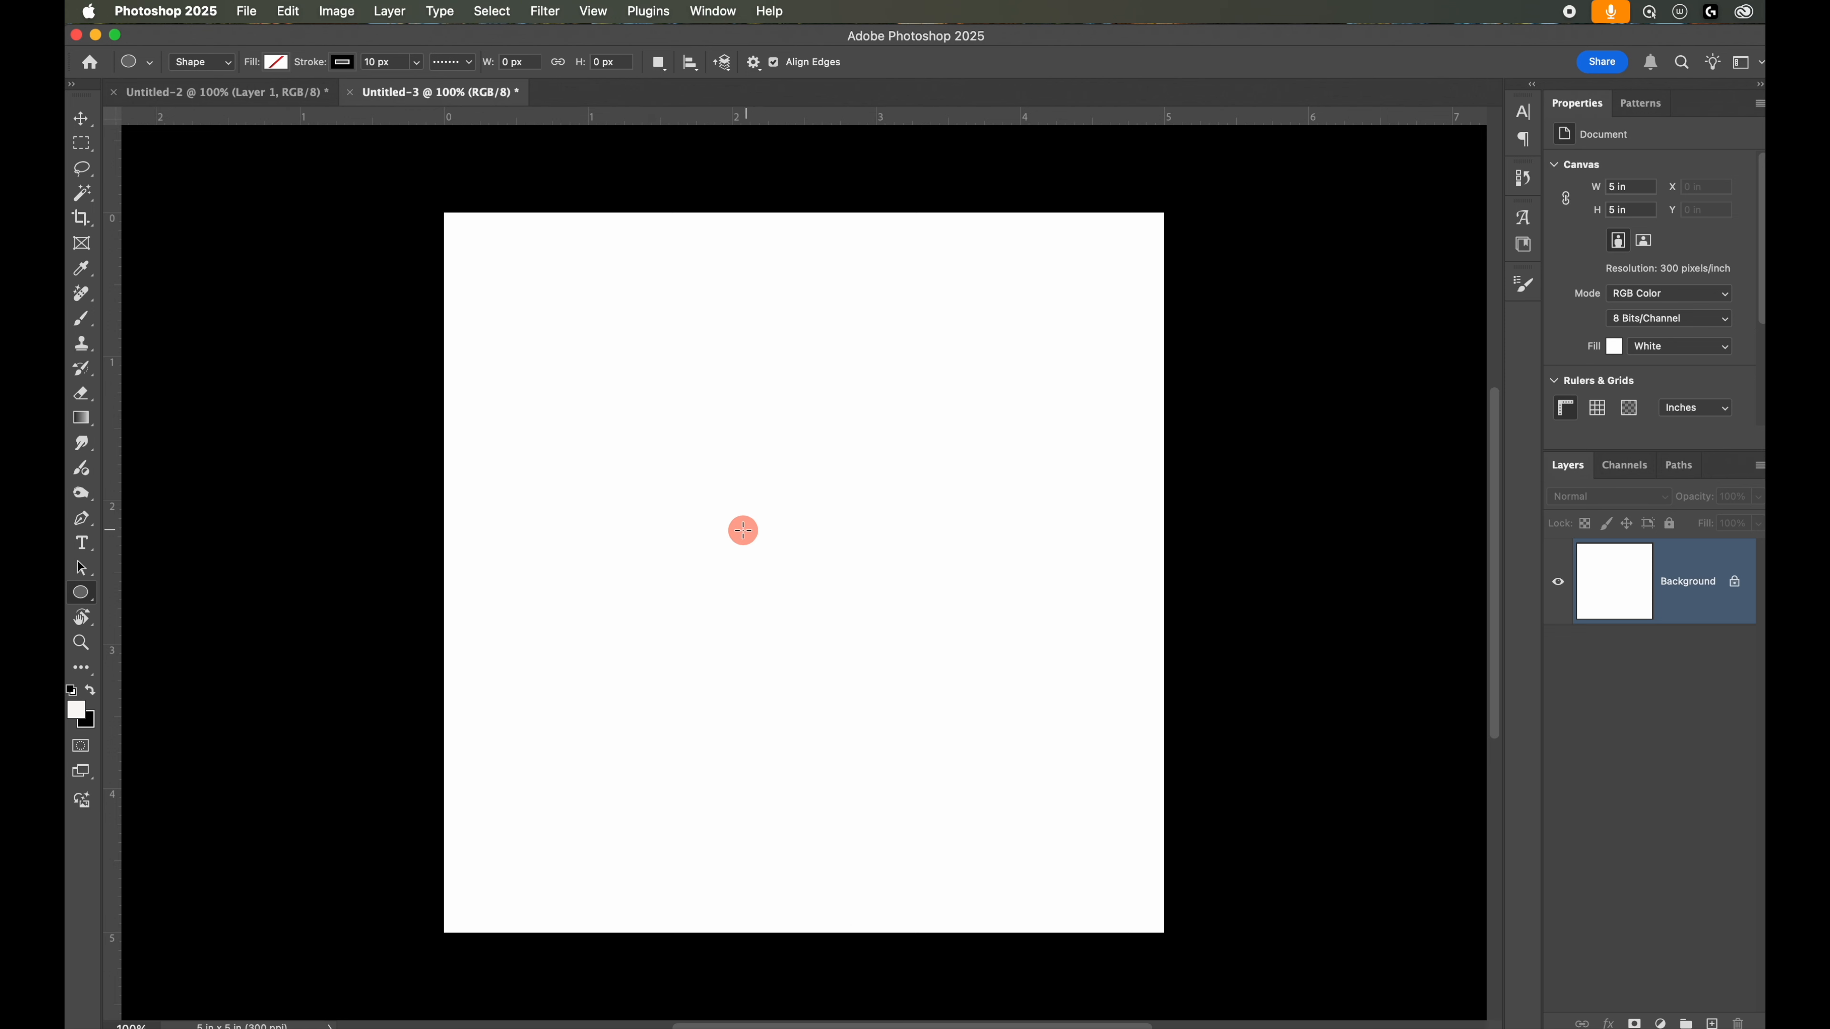
Step: Draw a dotted circle about 1.38 in wide near the canvas centre and rasterize its shape layer
left_click_drag(713, 515, 985, 641)
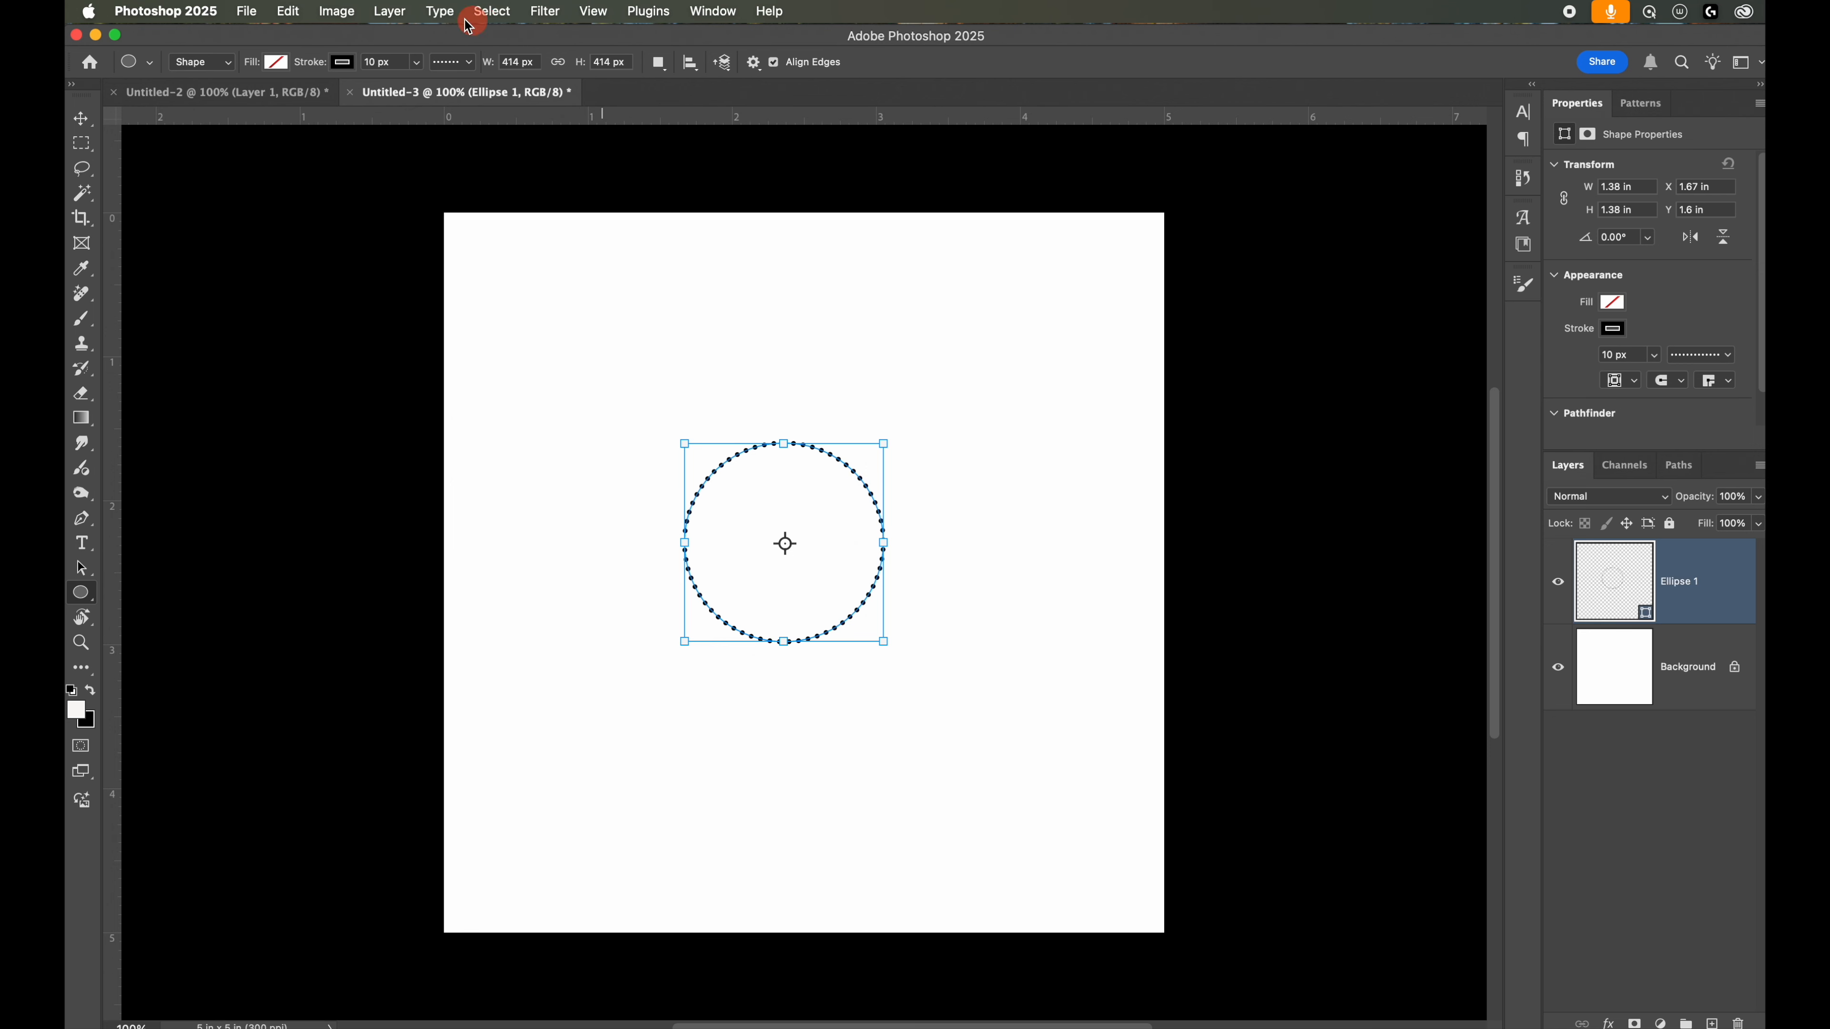
left_click(398, 12)
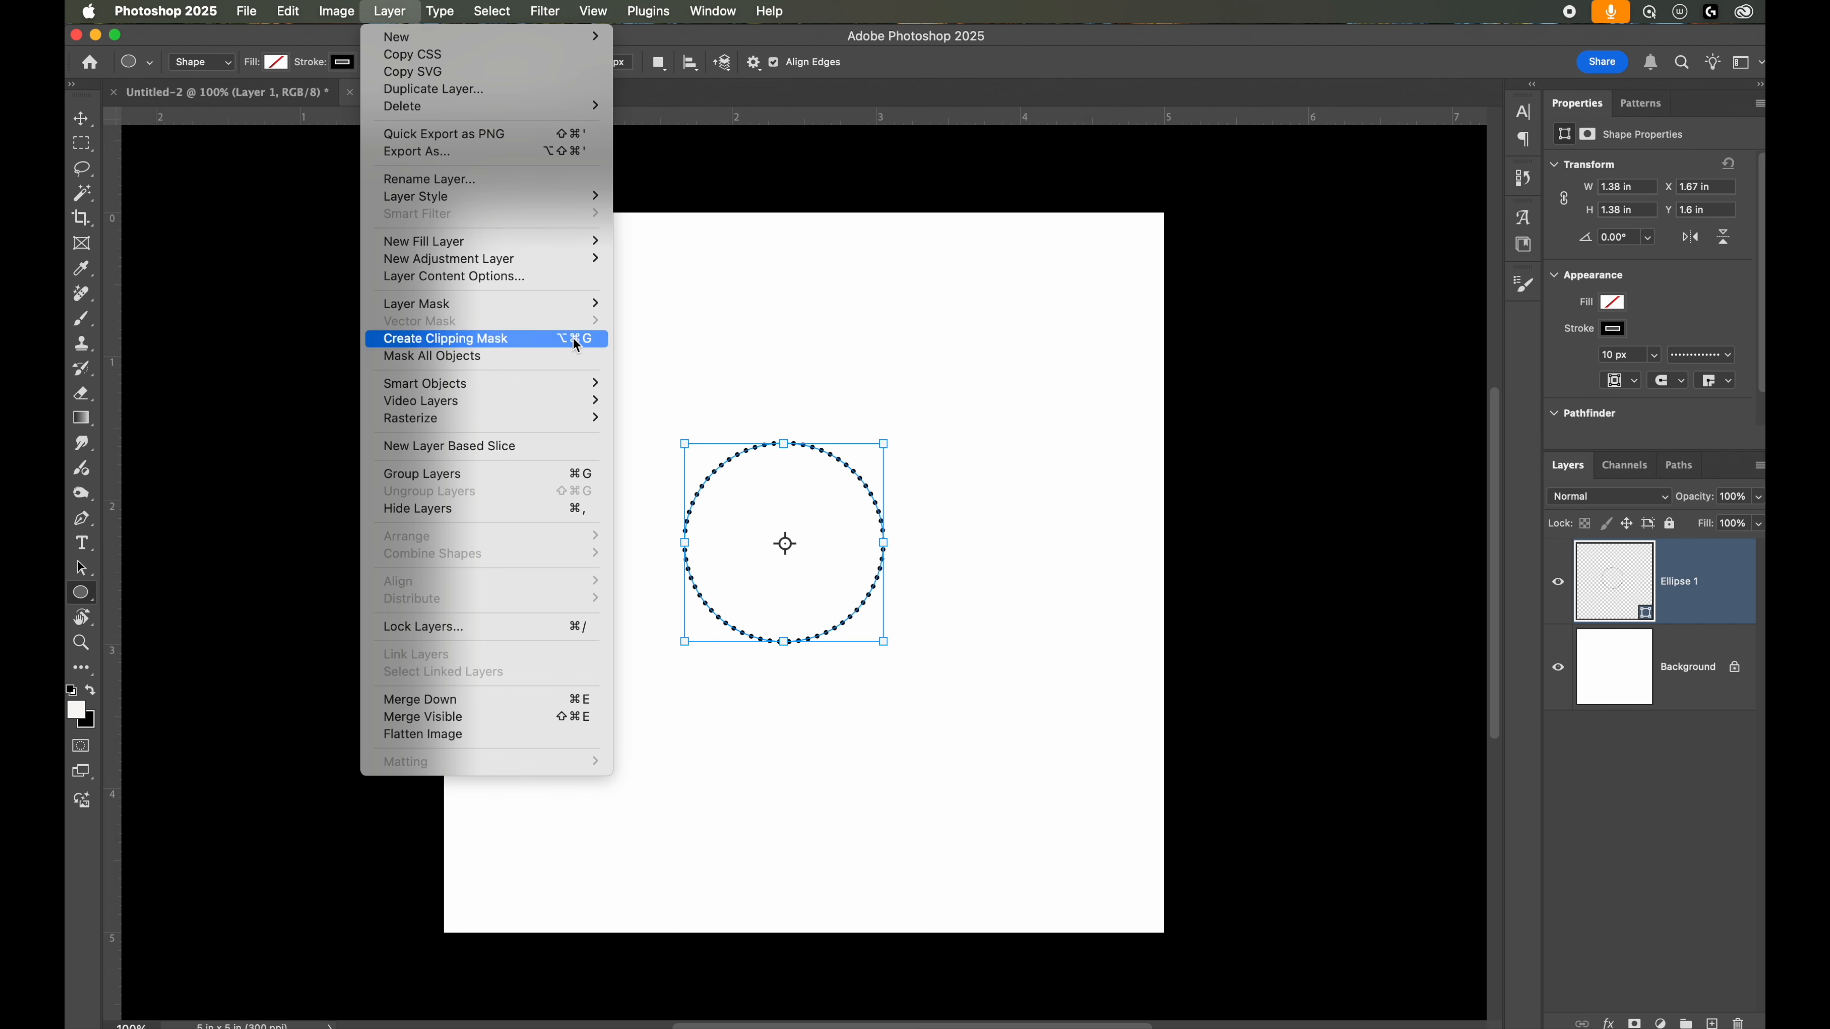
mouse_move(563, 420)
left_click(638, 435)
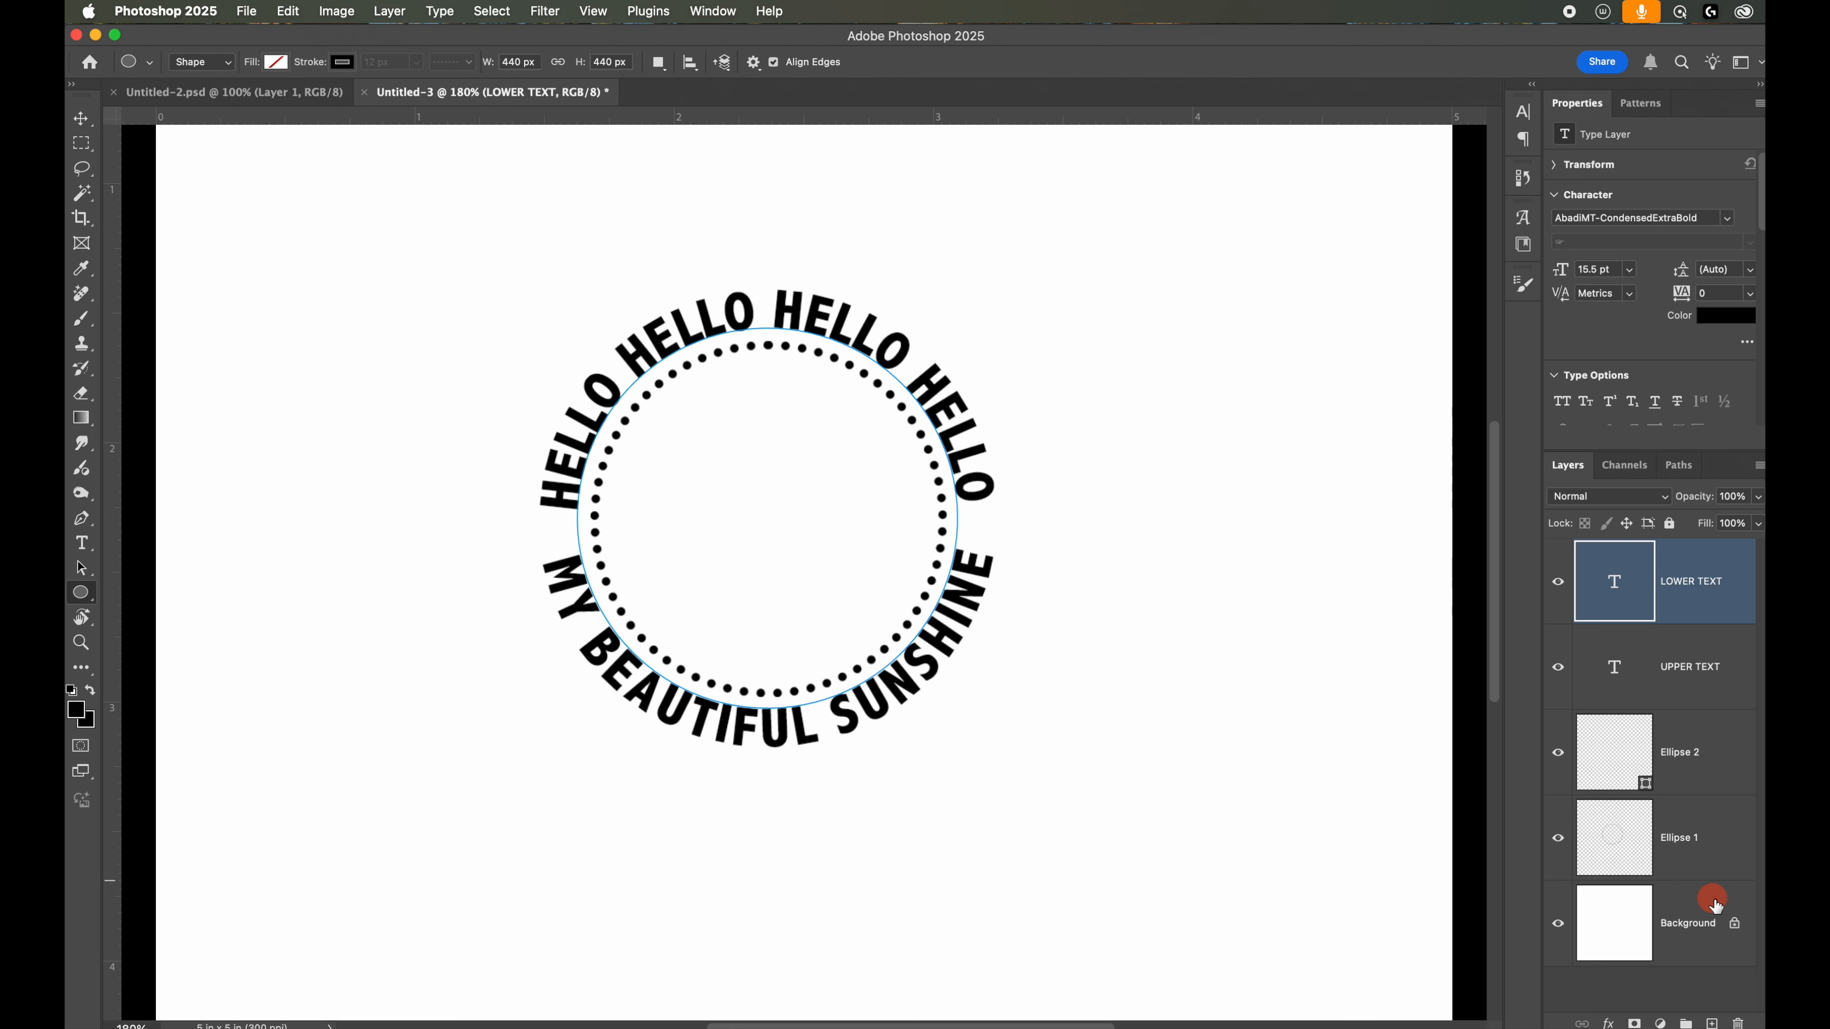
Step: Draw a 12 px dotted circle about 1.91 in wide around the text, placed just above the Background layer
left_click(1700, 946)
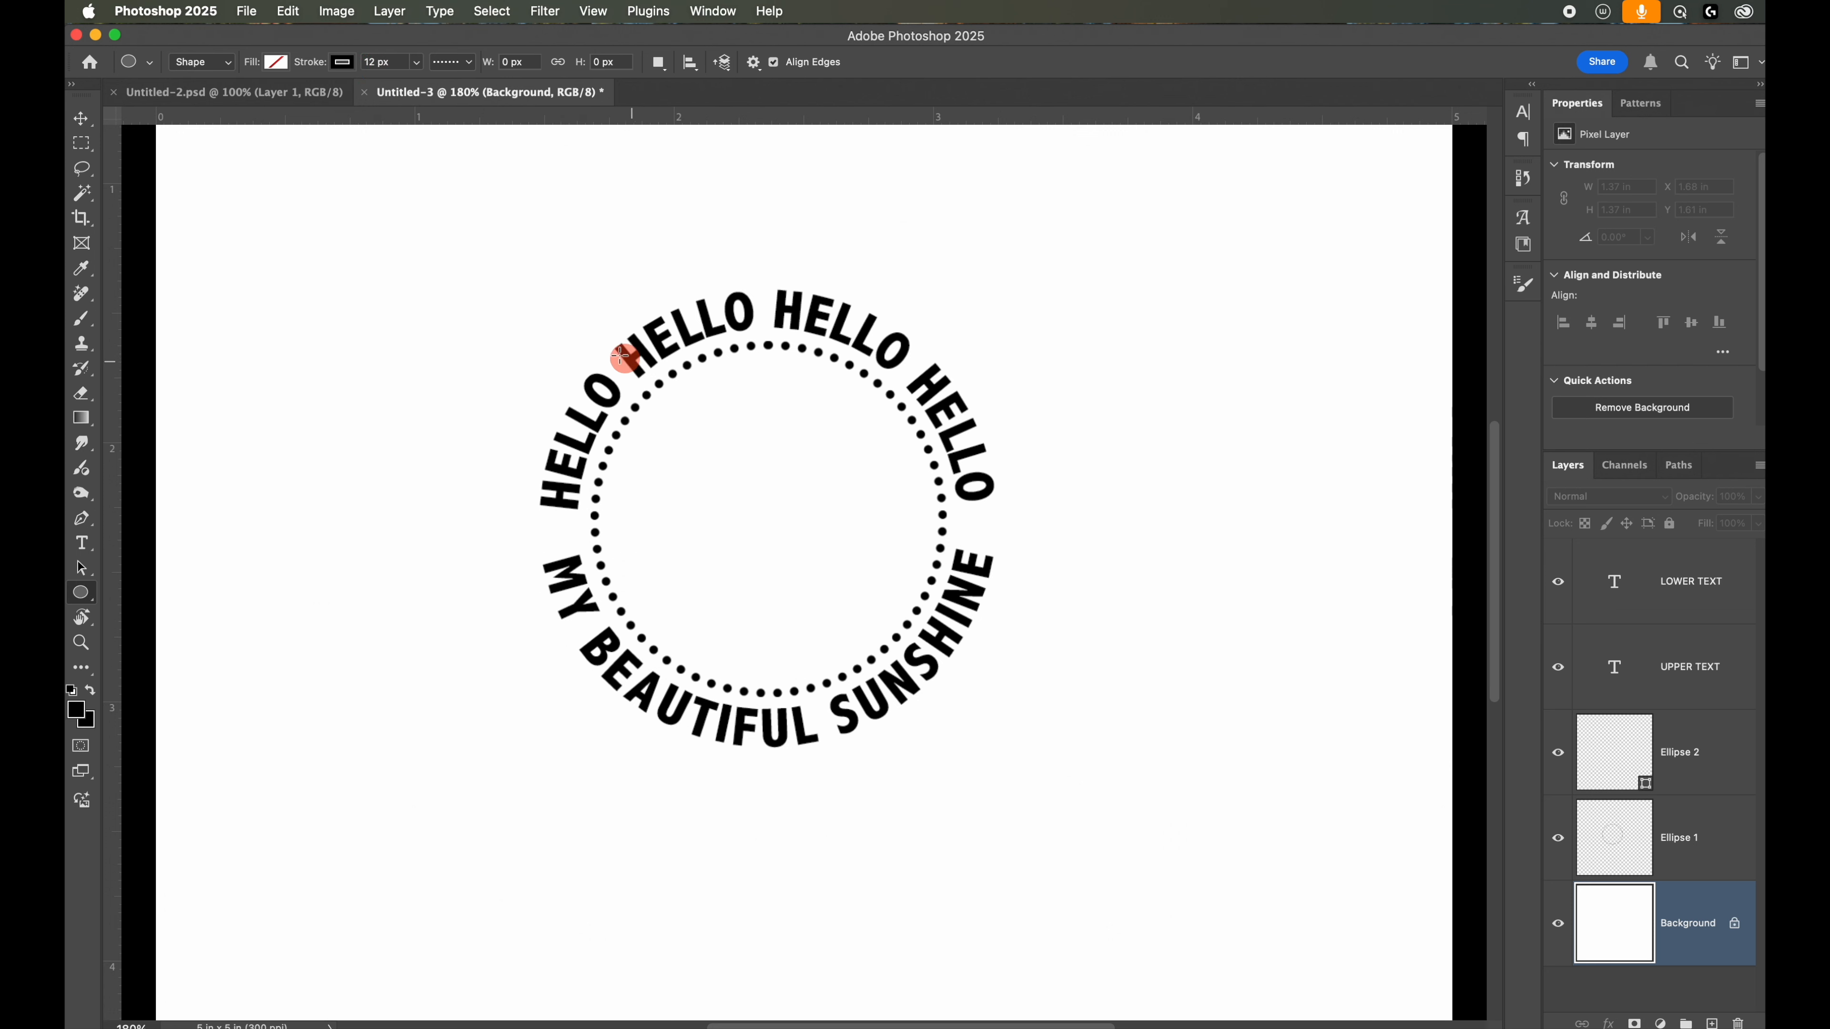
left_click_drag(569, 325, 1437, 764)
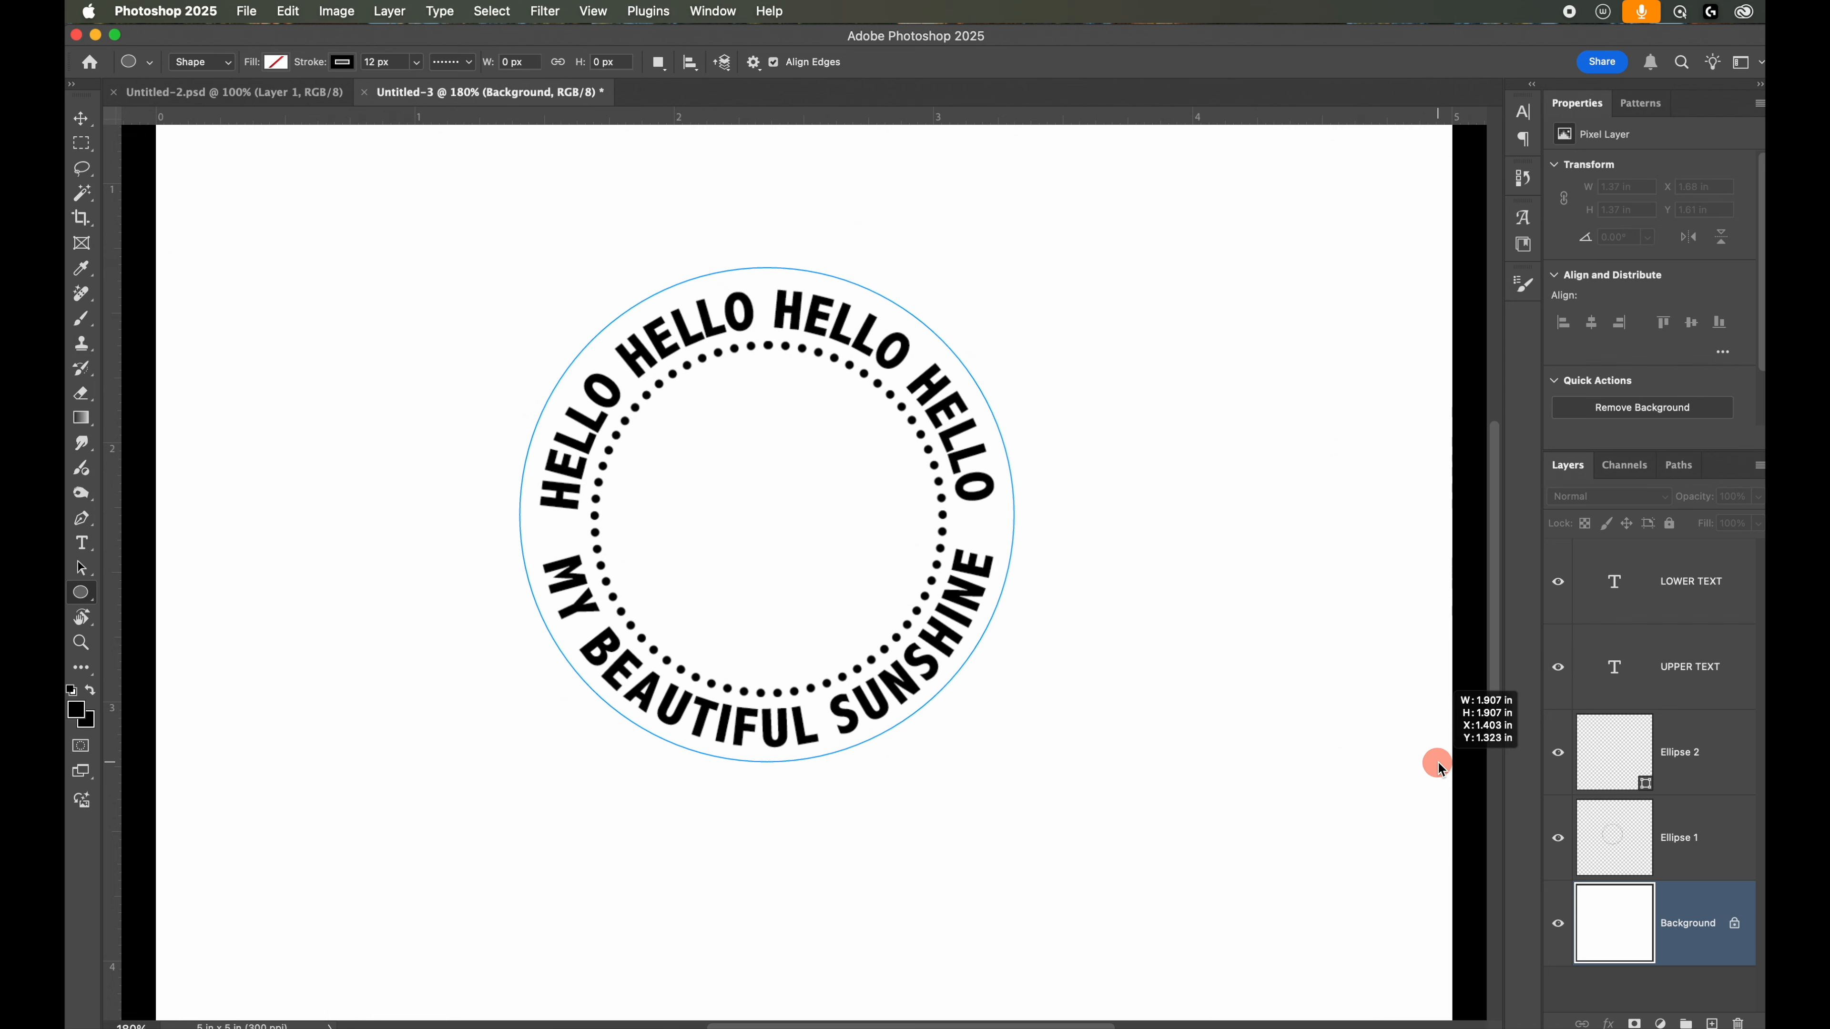
left_click_drag(1437, 761, 1439, 761)
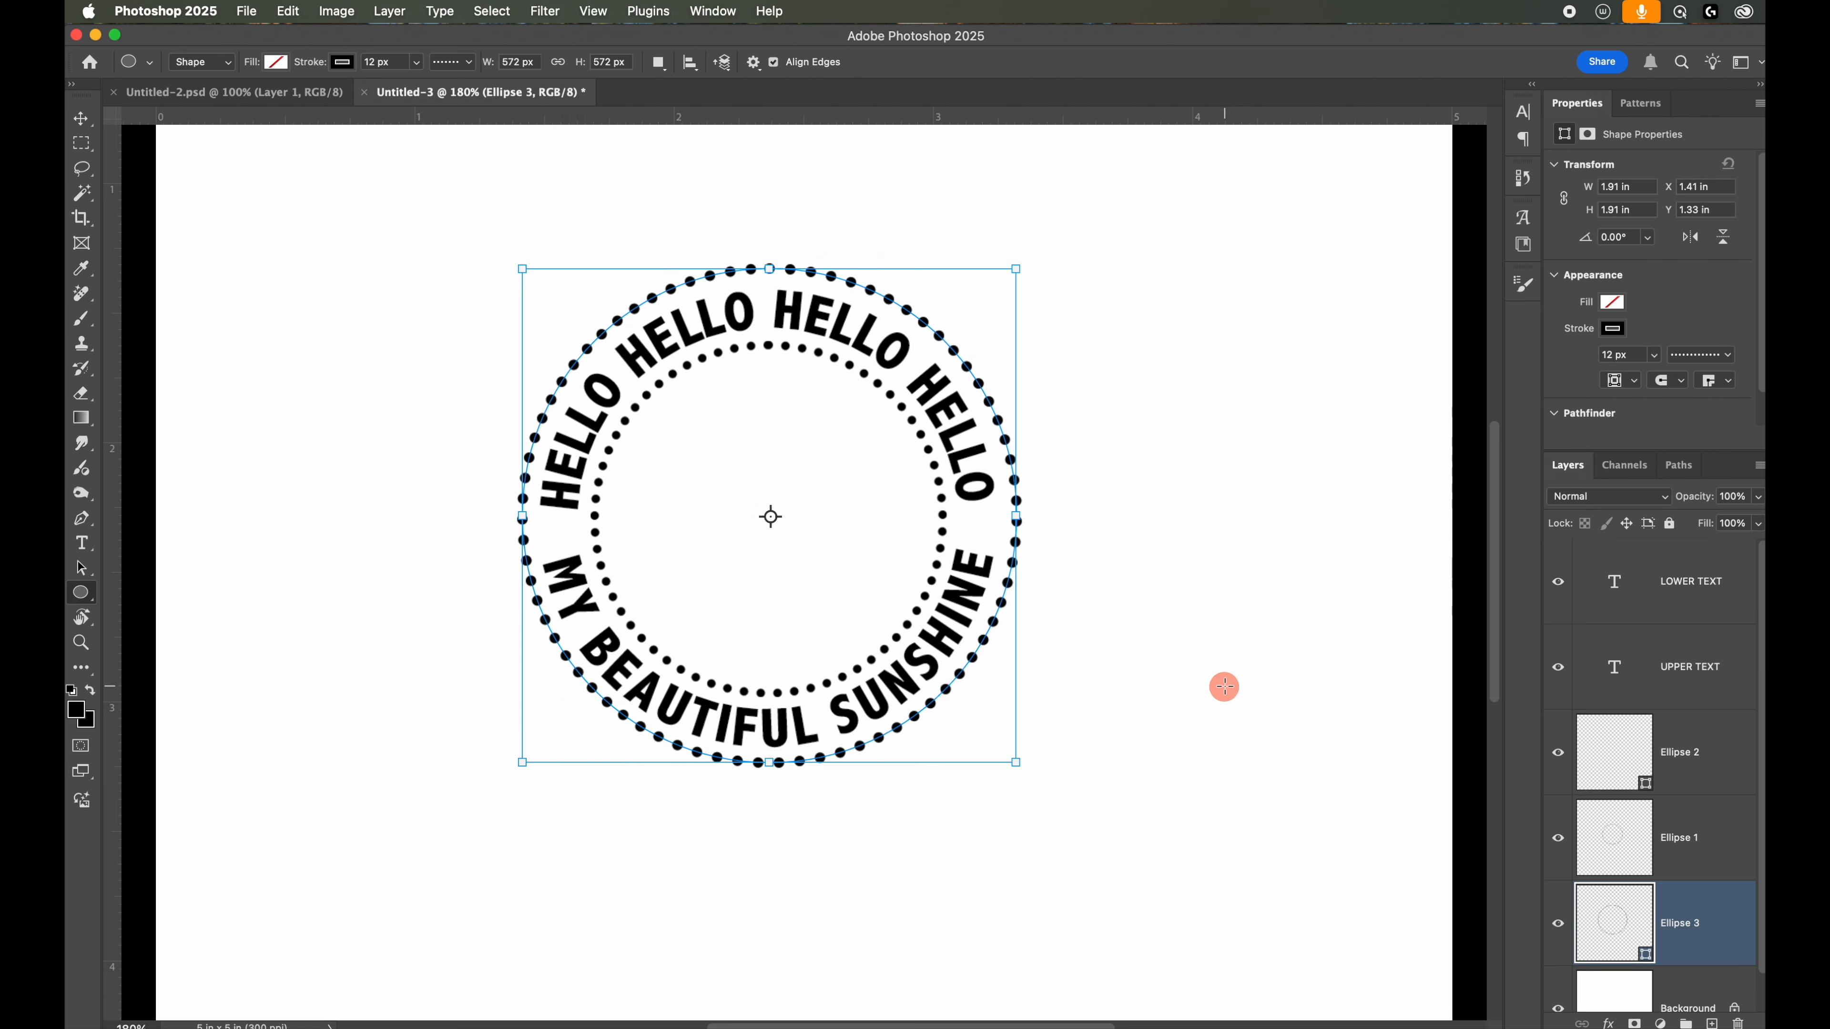
Step: Draw a circle about 2.05 in wide with a 2 px solid stroke around the outer dotted ring, directly above the Background layer
scroll(1740, 823, "down", 1)
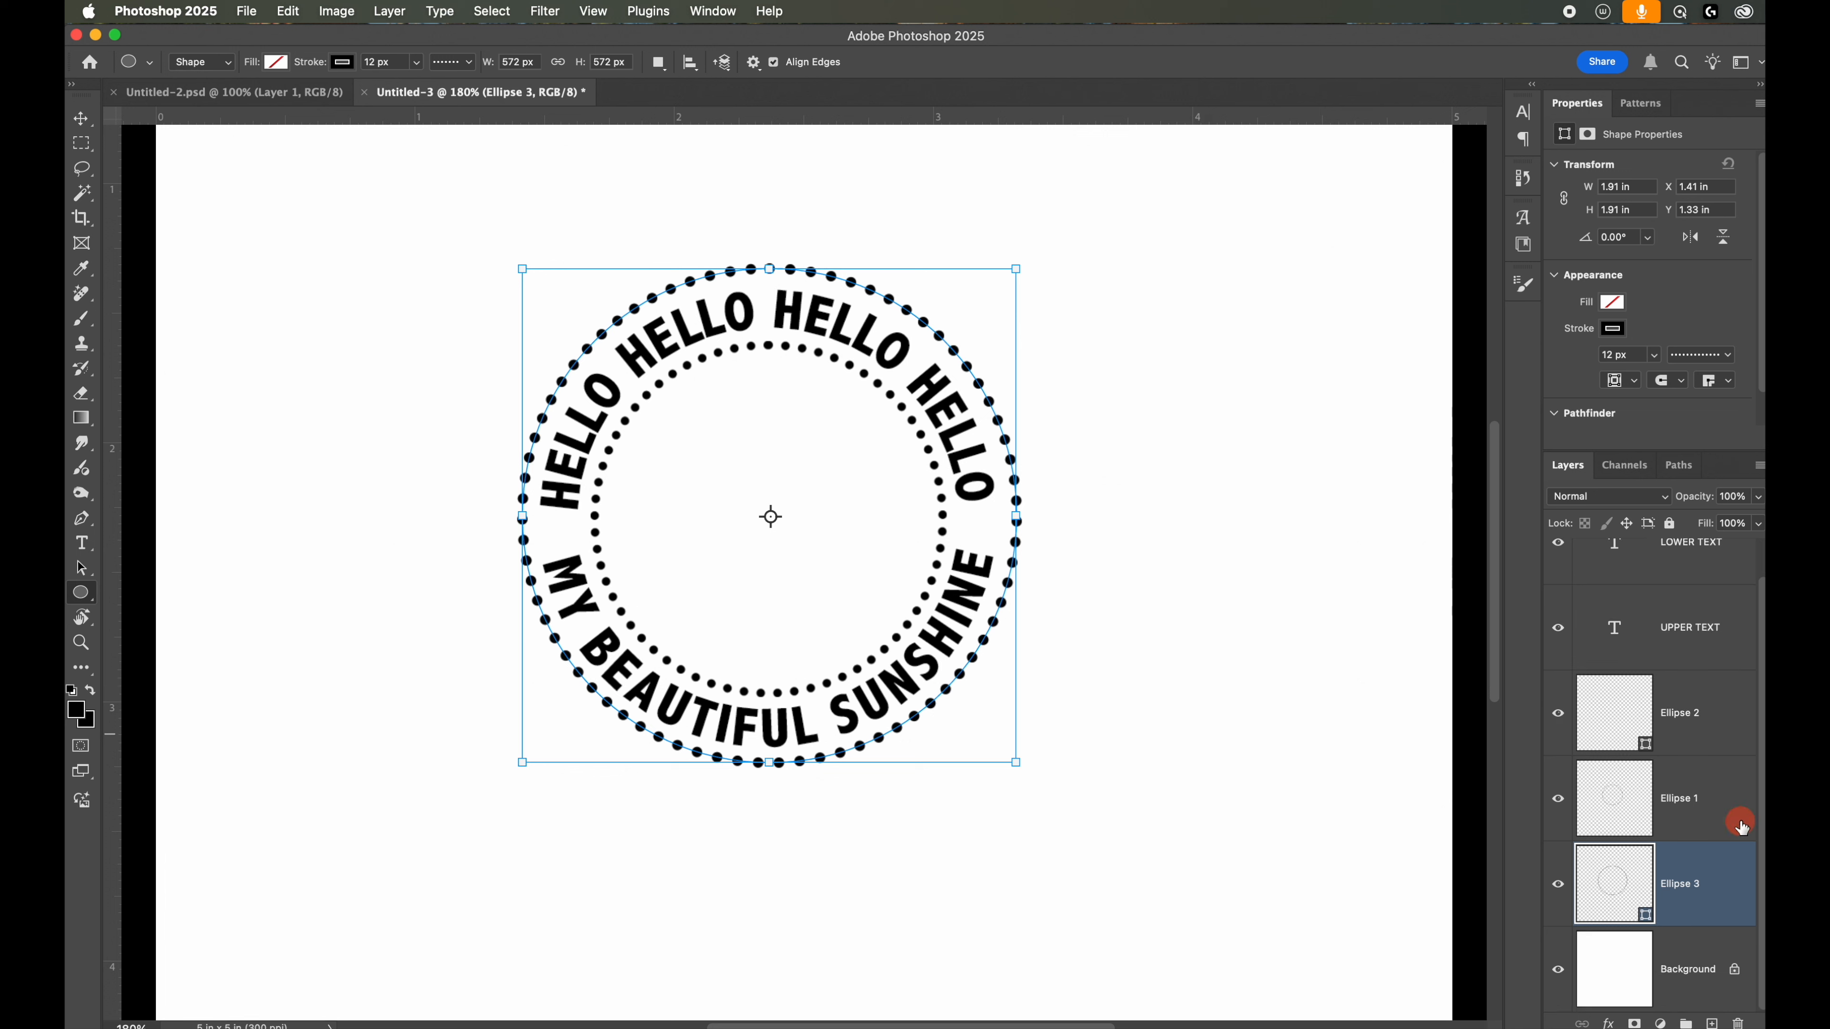
left_click(1688, 977)
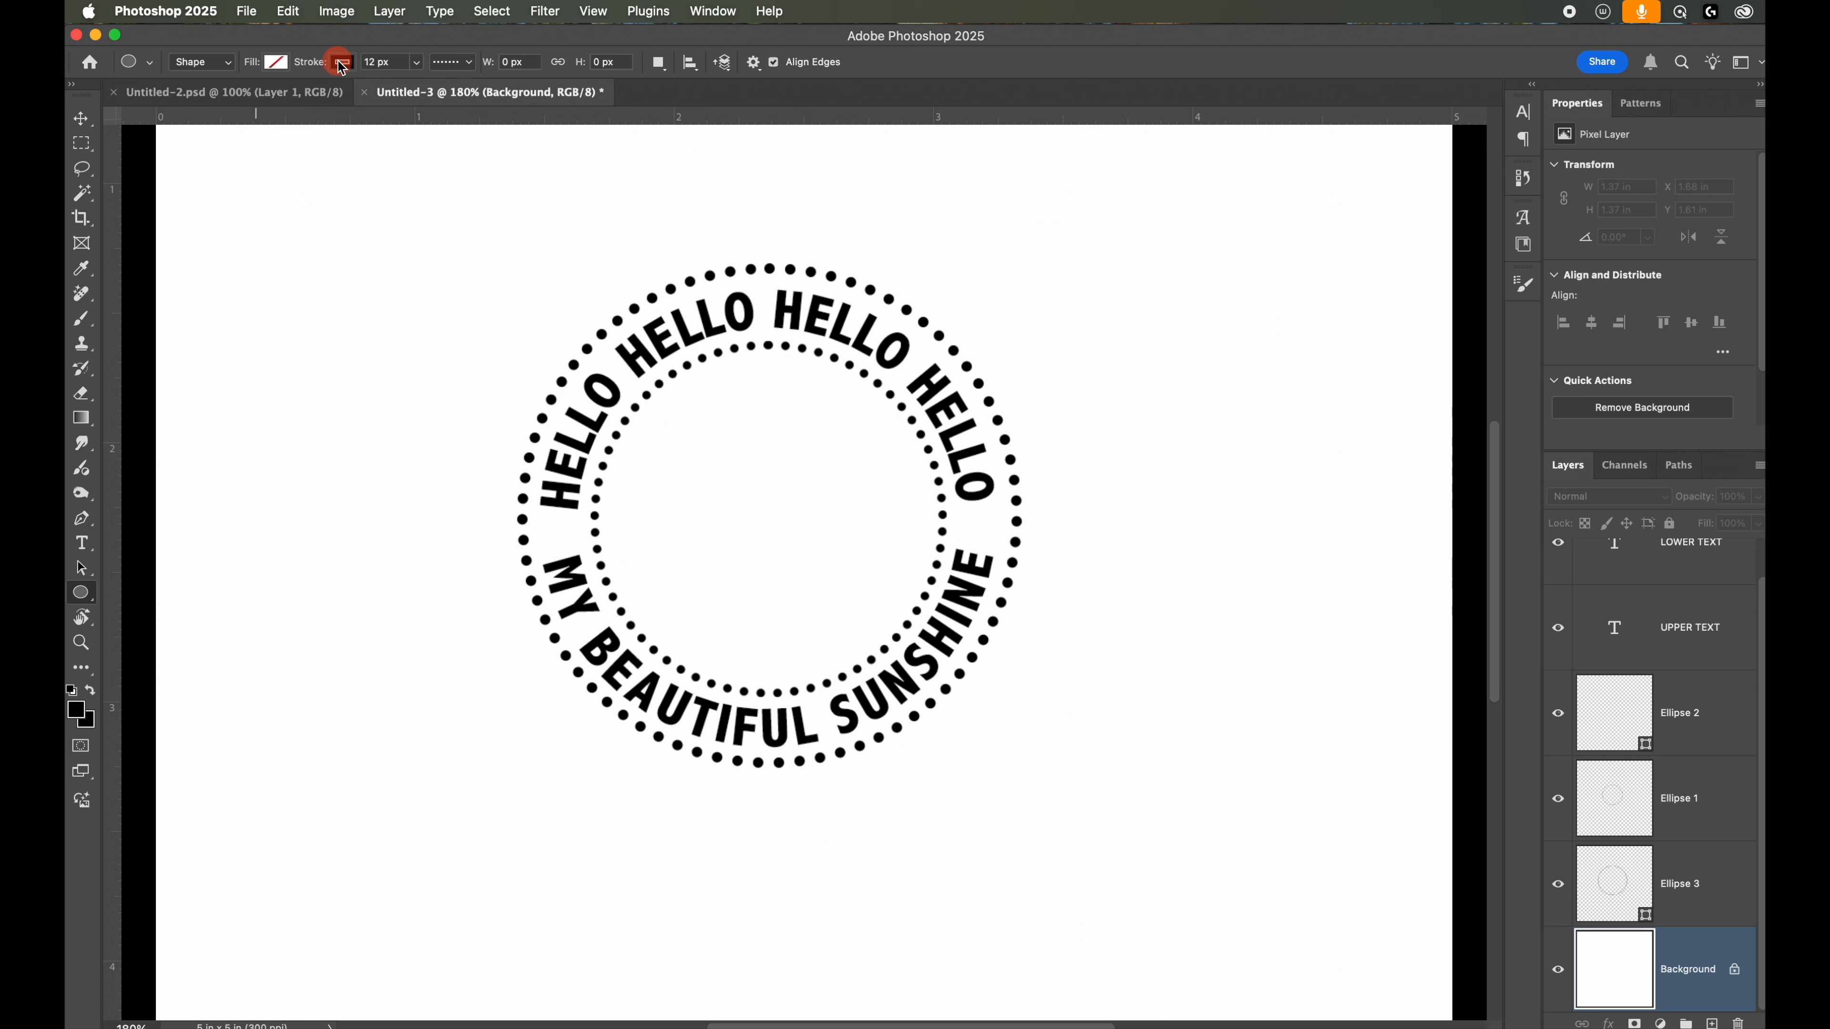
mouse_move(345, 68)
left_mouse_down()
mouse_move(263, 67)
mouse_move(302, 68)
left_mouse_up()
left_click_drag(303, 68, 303, 68)
left_click(1320, 41)
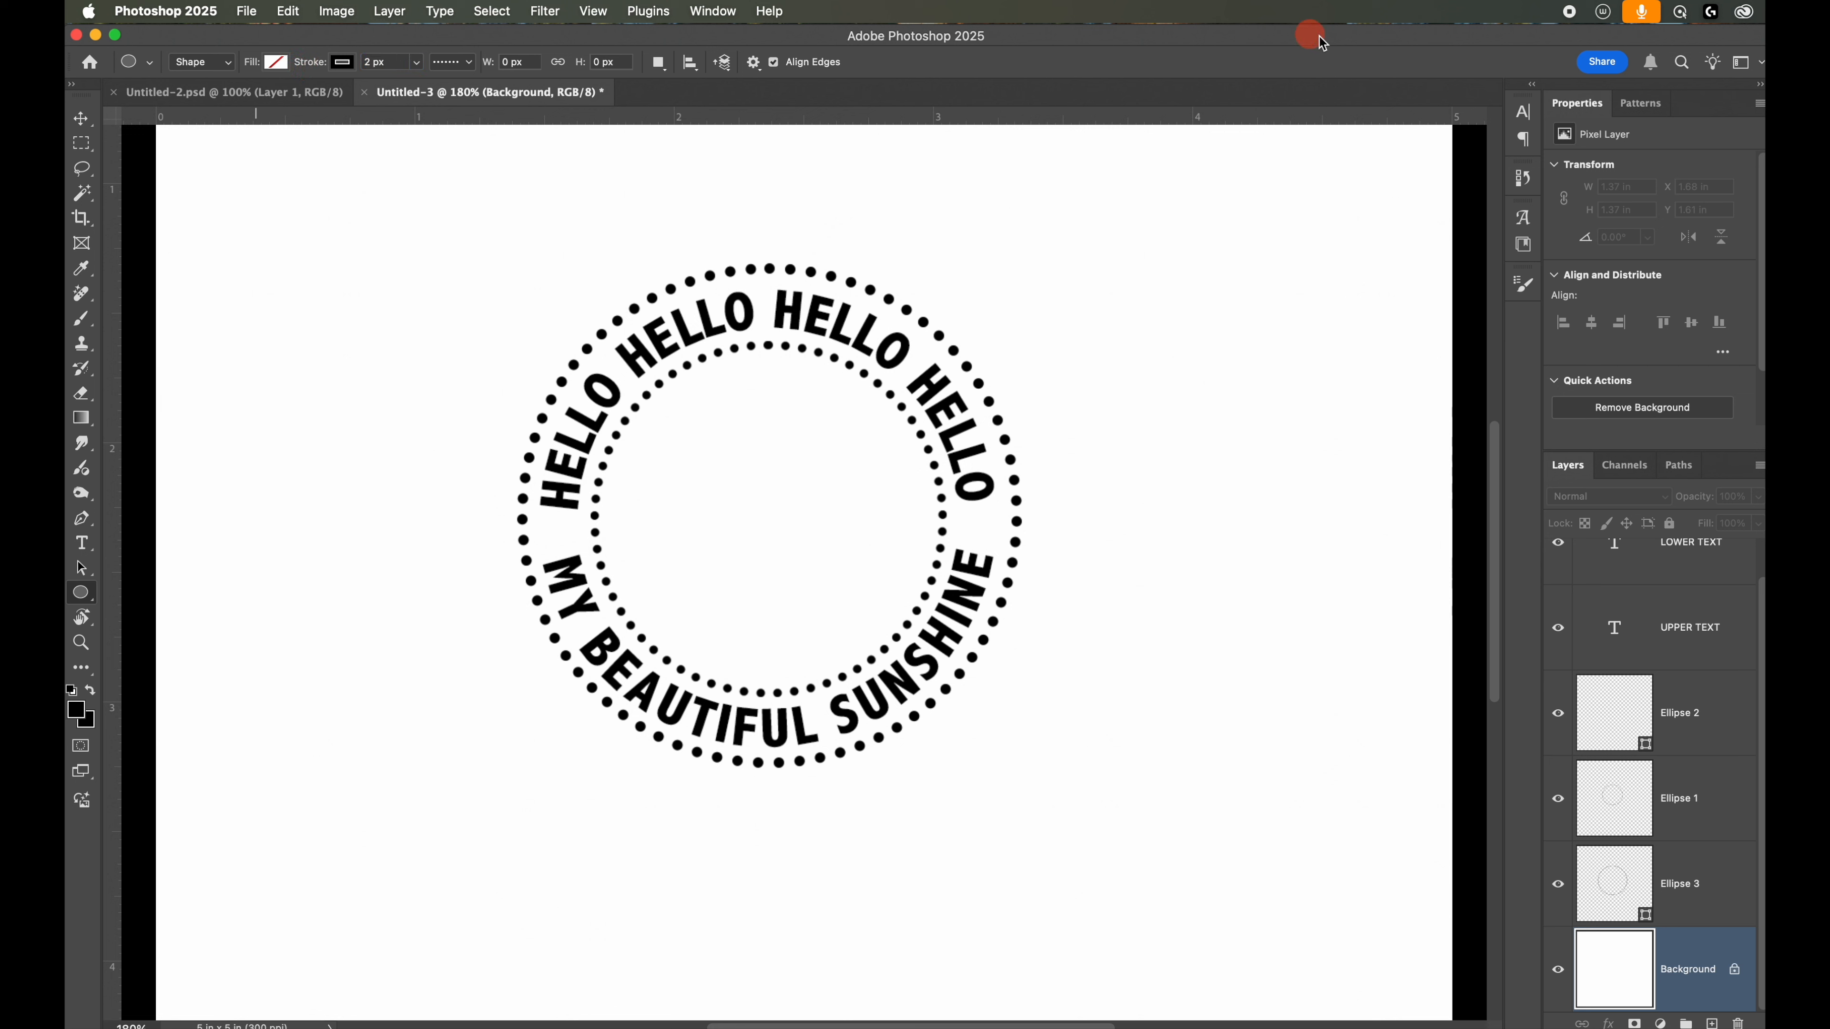
left_click(459, 67)
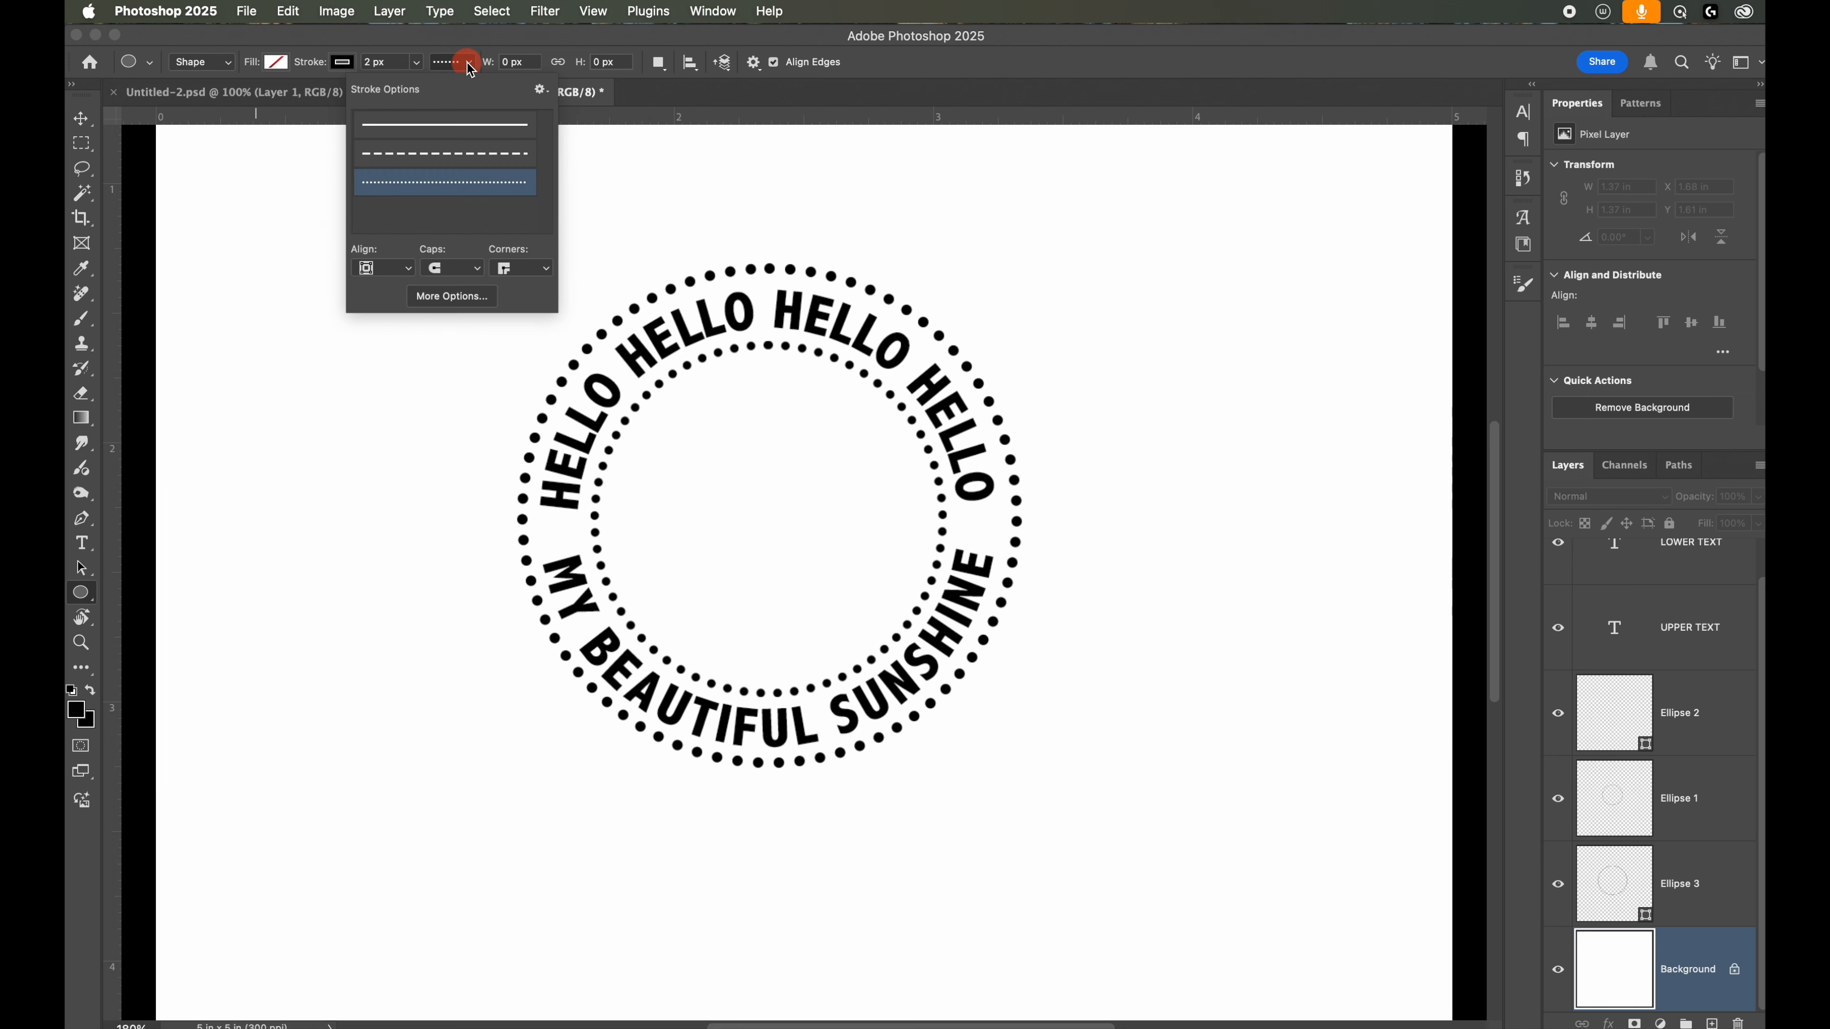
left_click(445, 132)
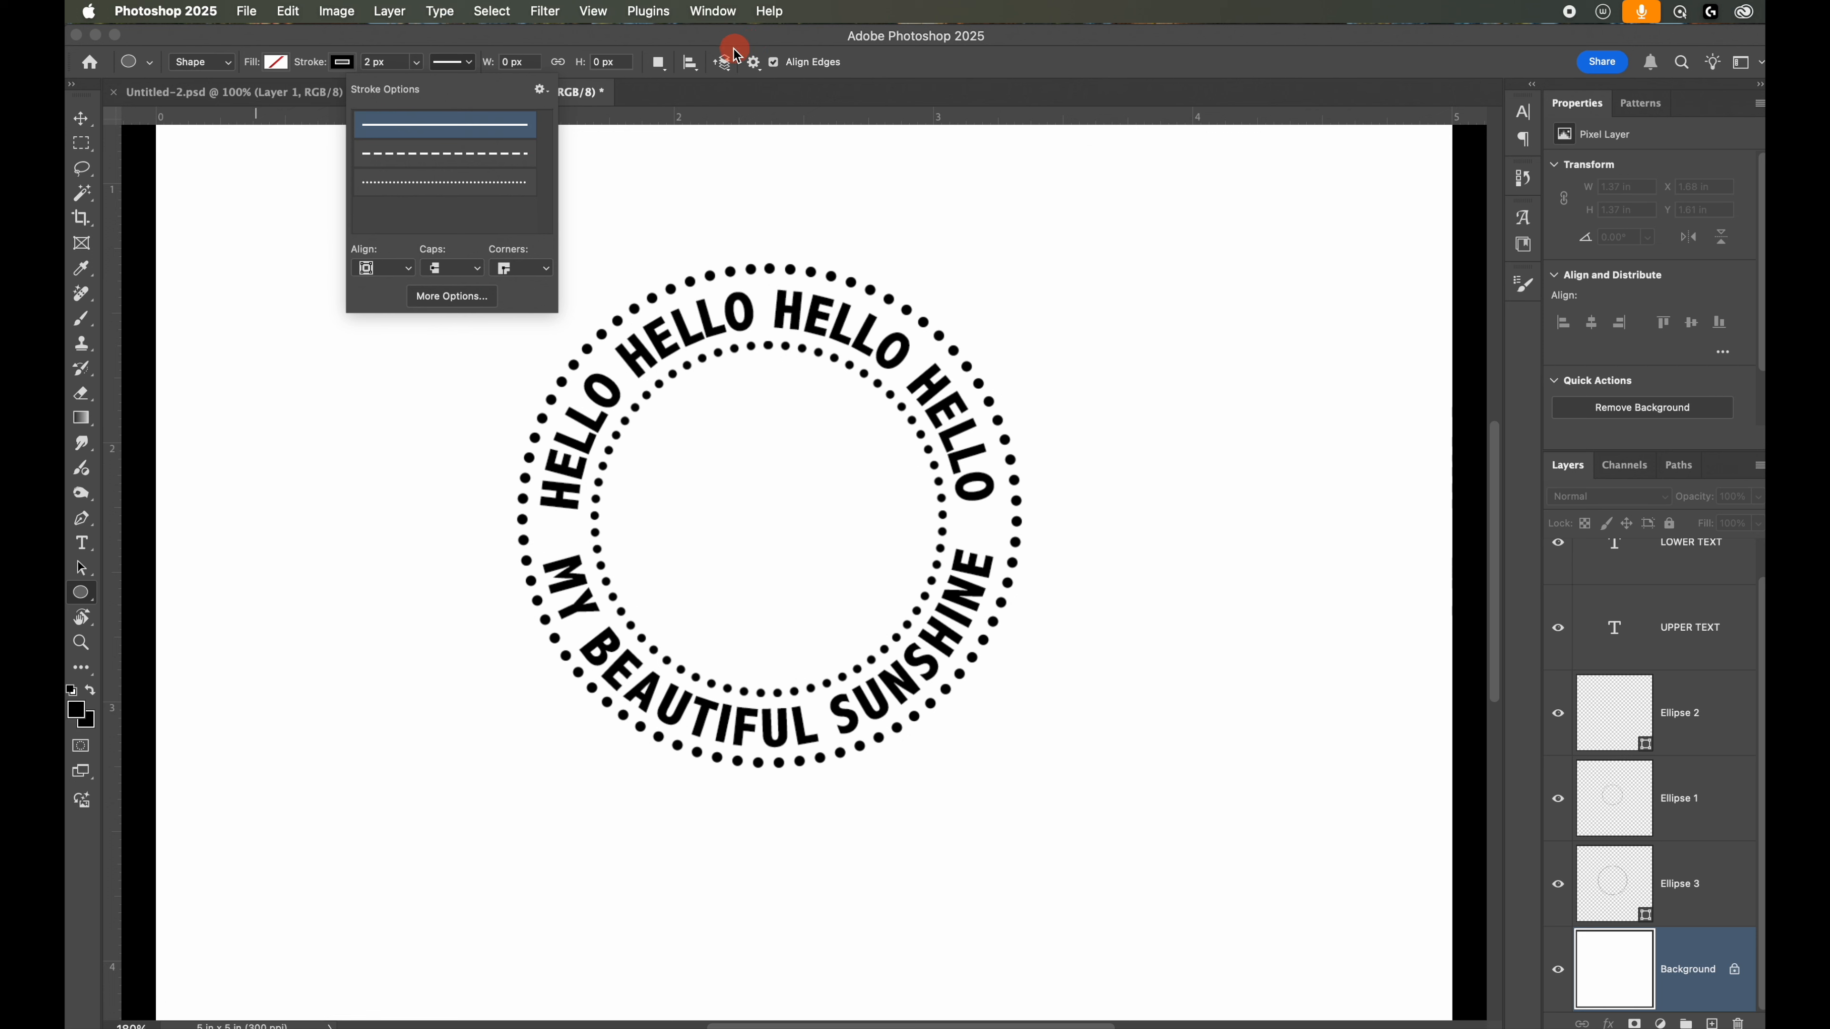
left_click(708, 50)
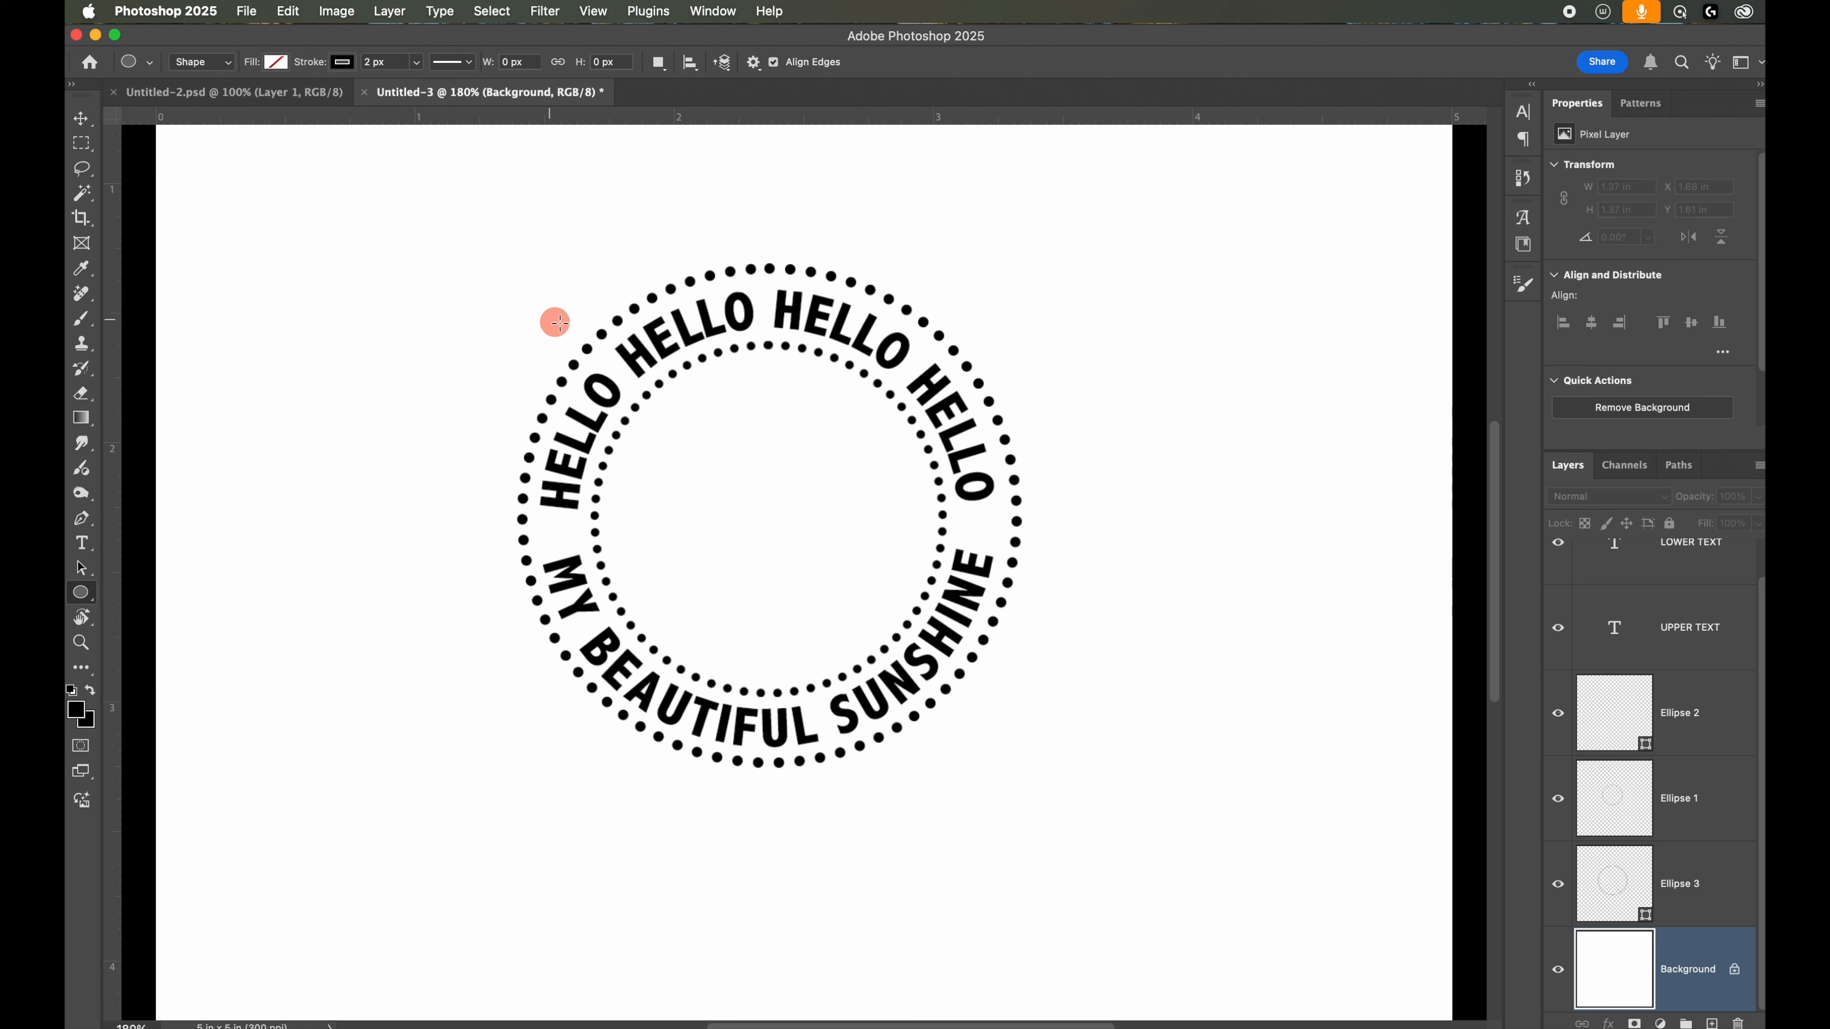
left_click_drag(562, 296, 1232, 778)
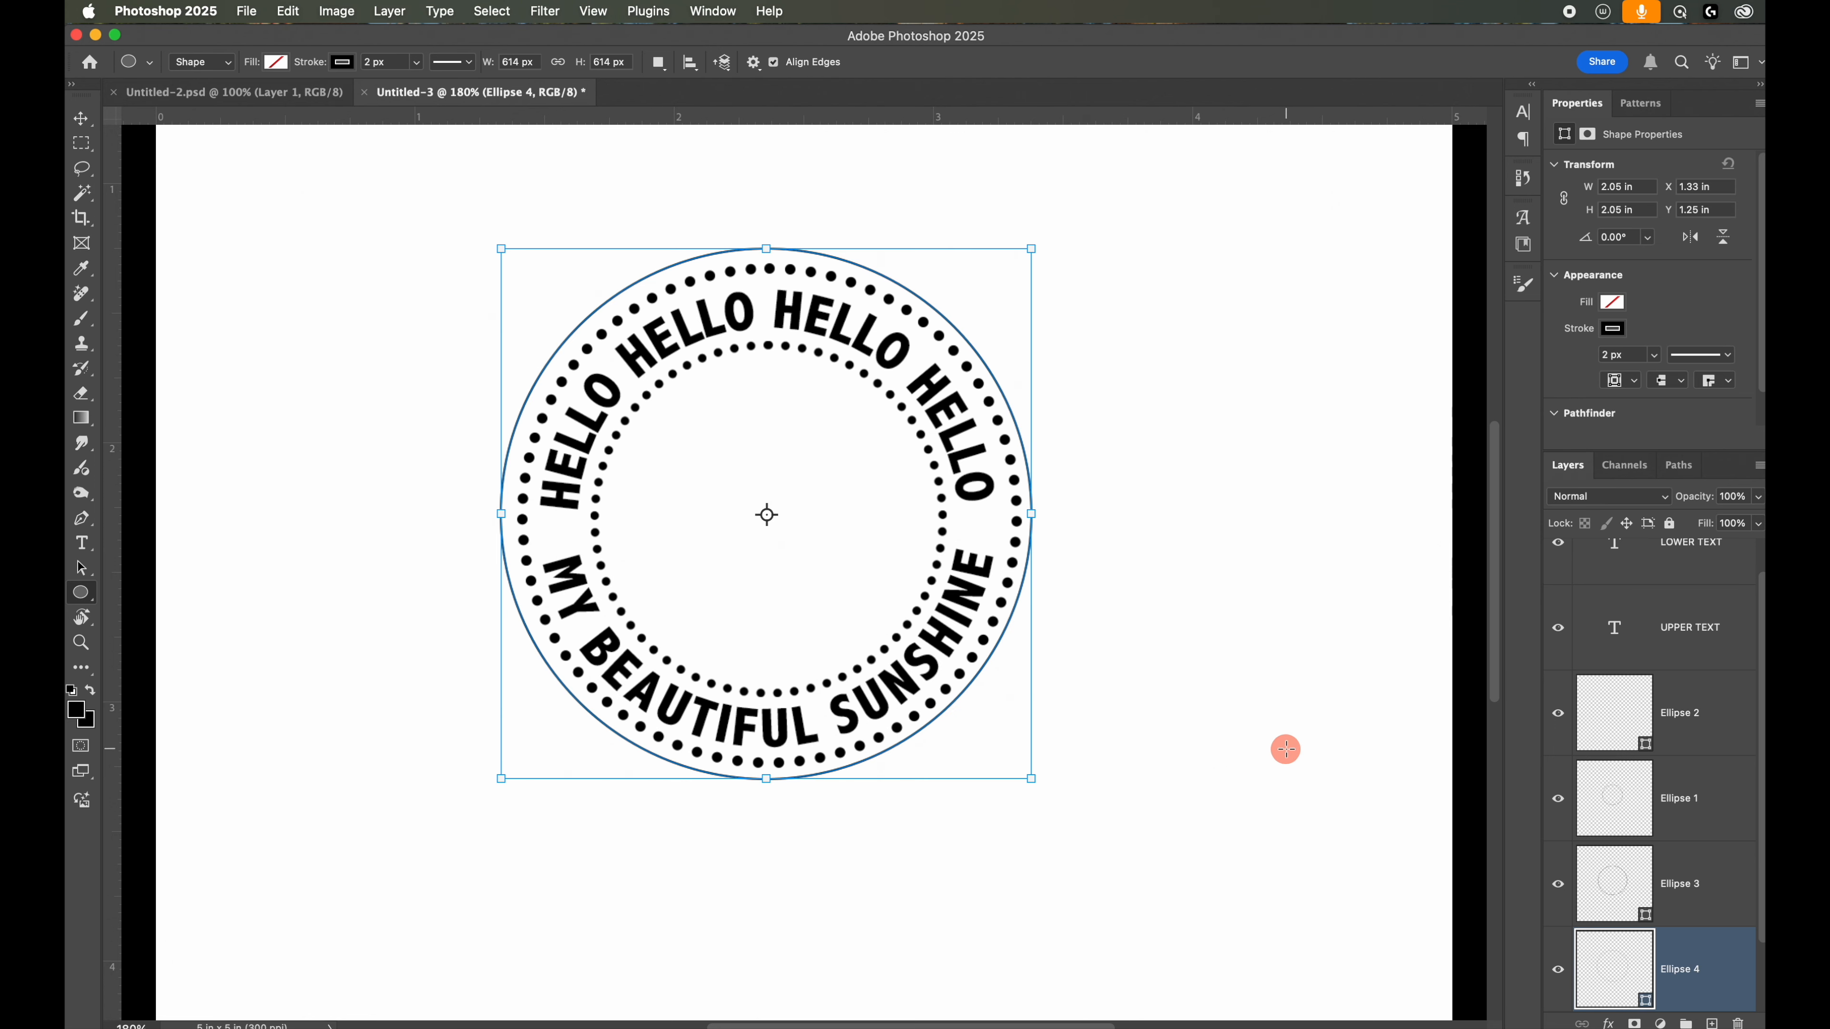
Step: Merge the upper and lower text layers, and align the merged text with all ellipse layers on their horizontal and vertical centres
key("v")
left_click(1679, 621)
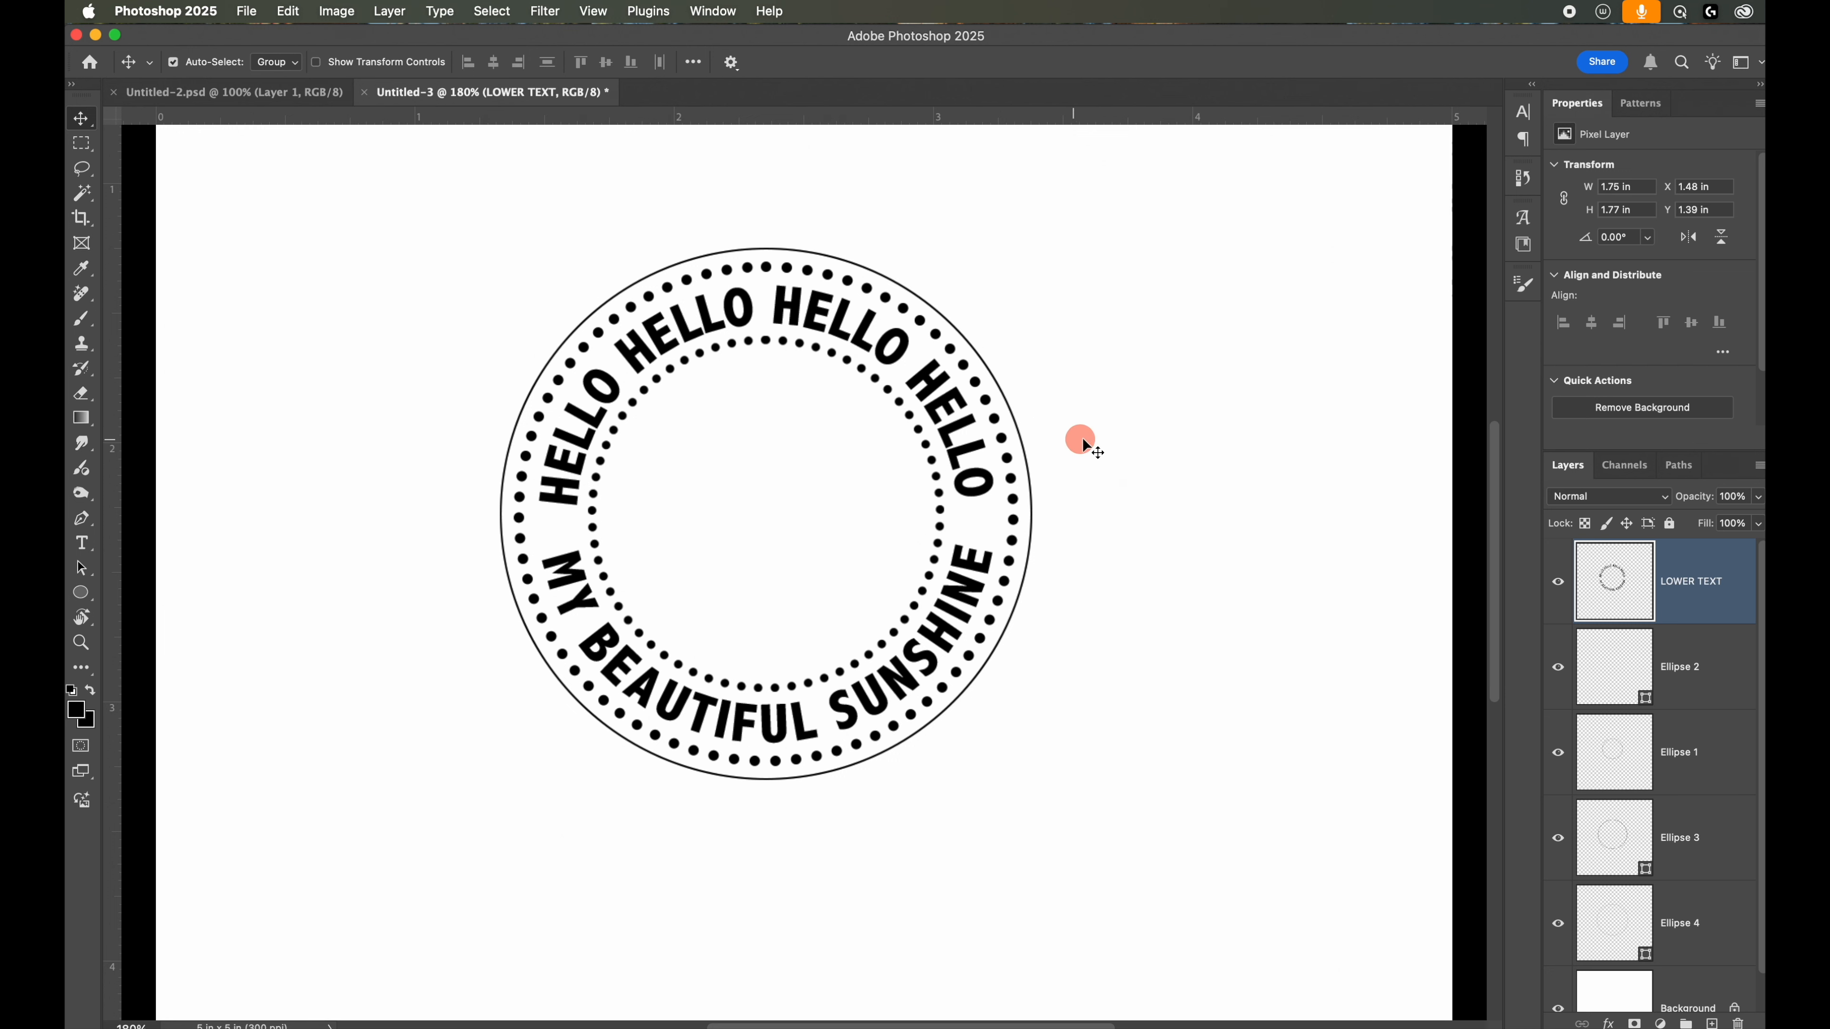
left_click(1727, 580)
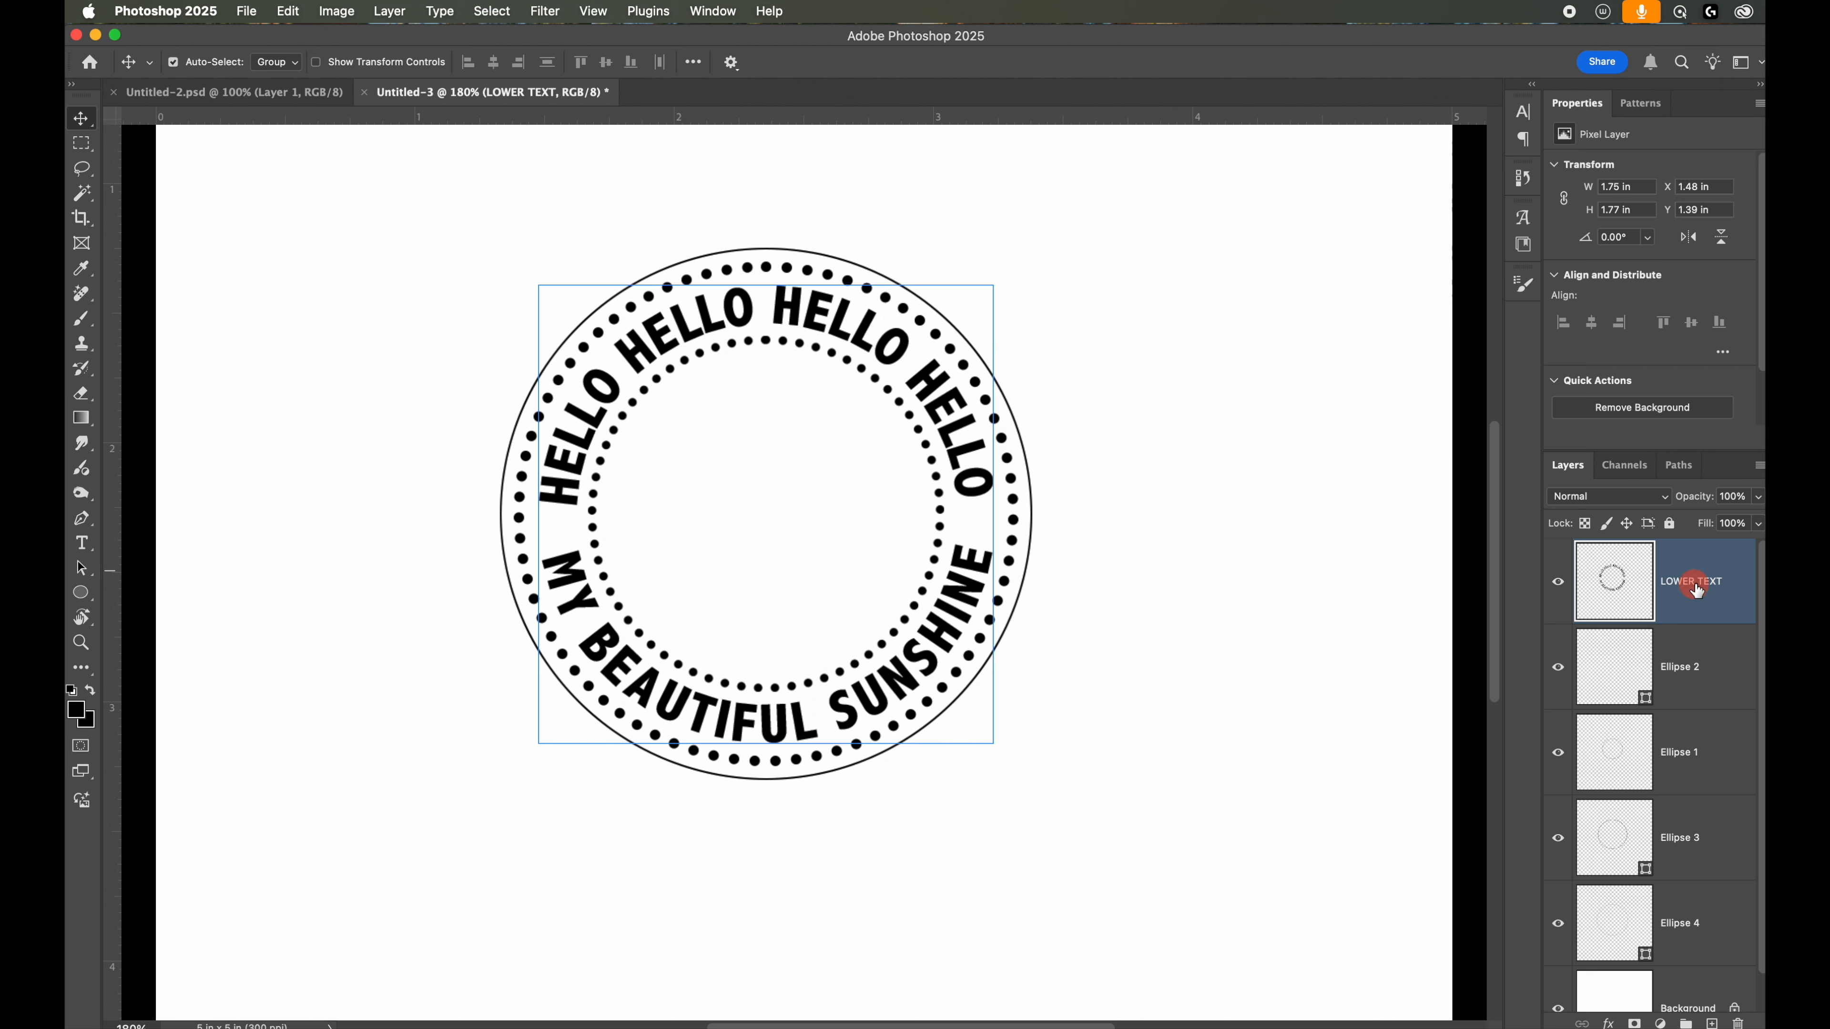
scroll(1707, 742, "down", 1)
left_click(1716, 898, "super")
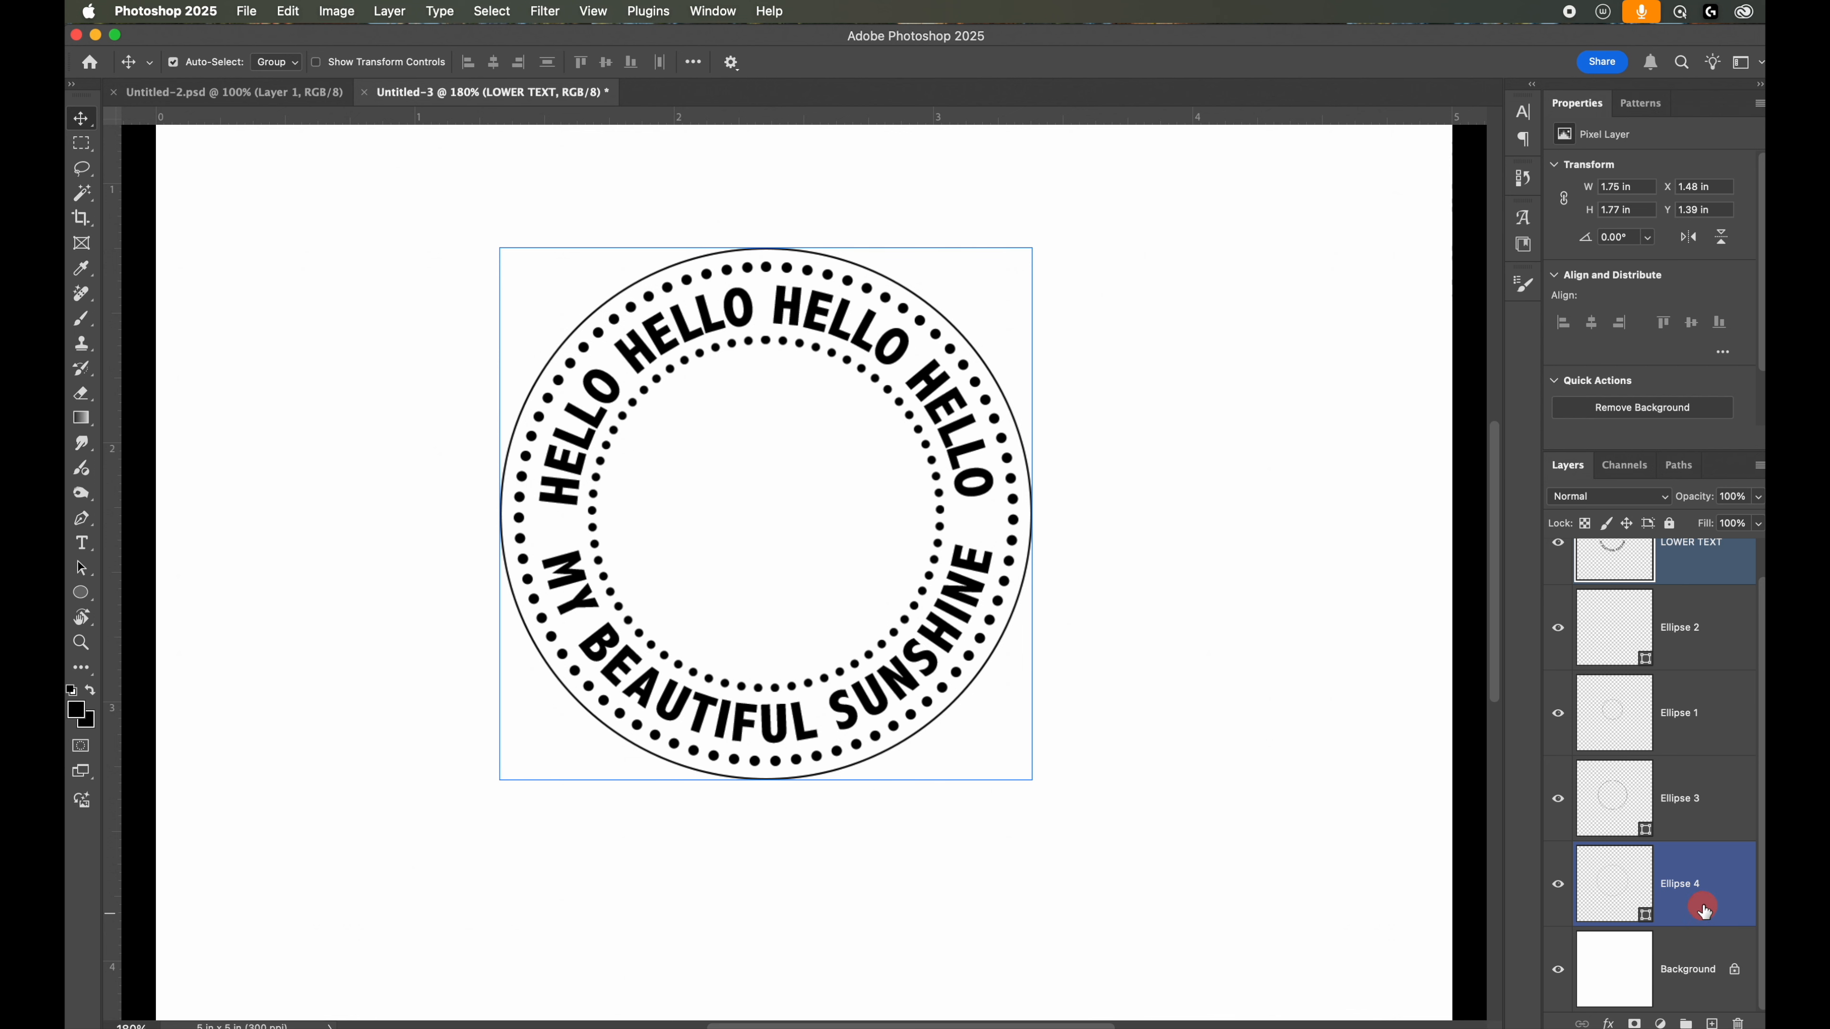
left_click(1705, 910, "shift")
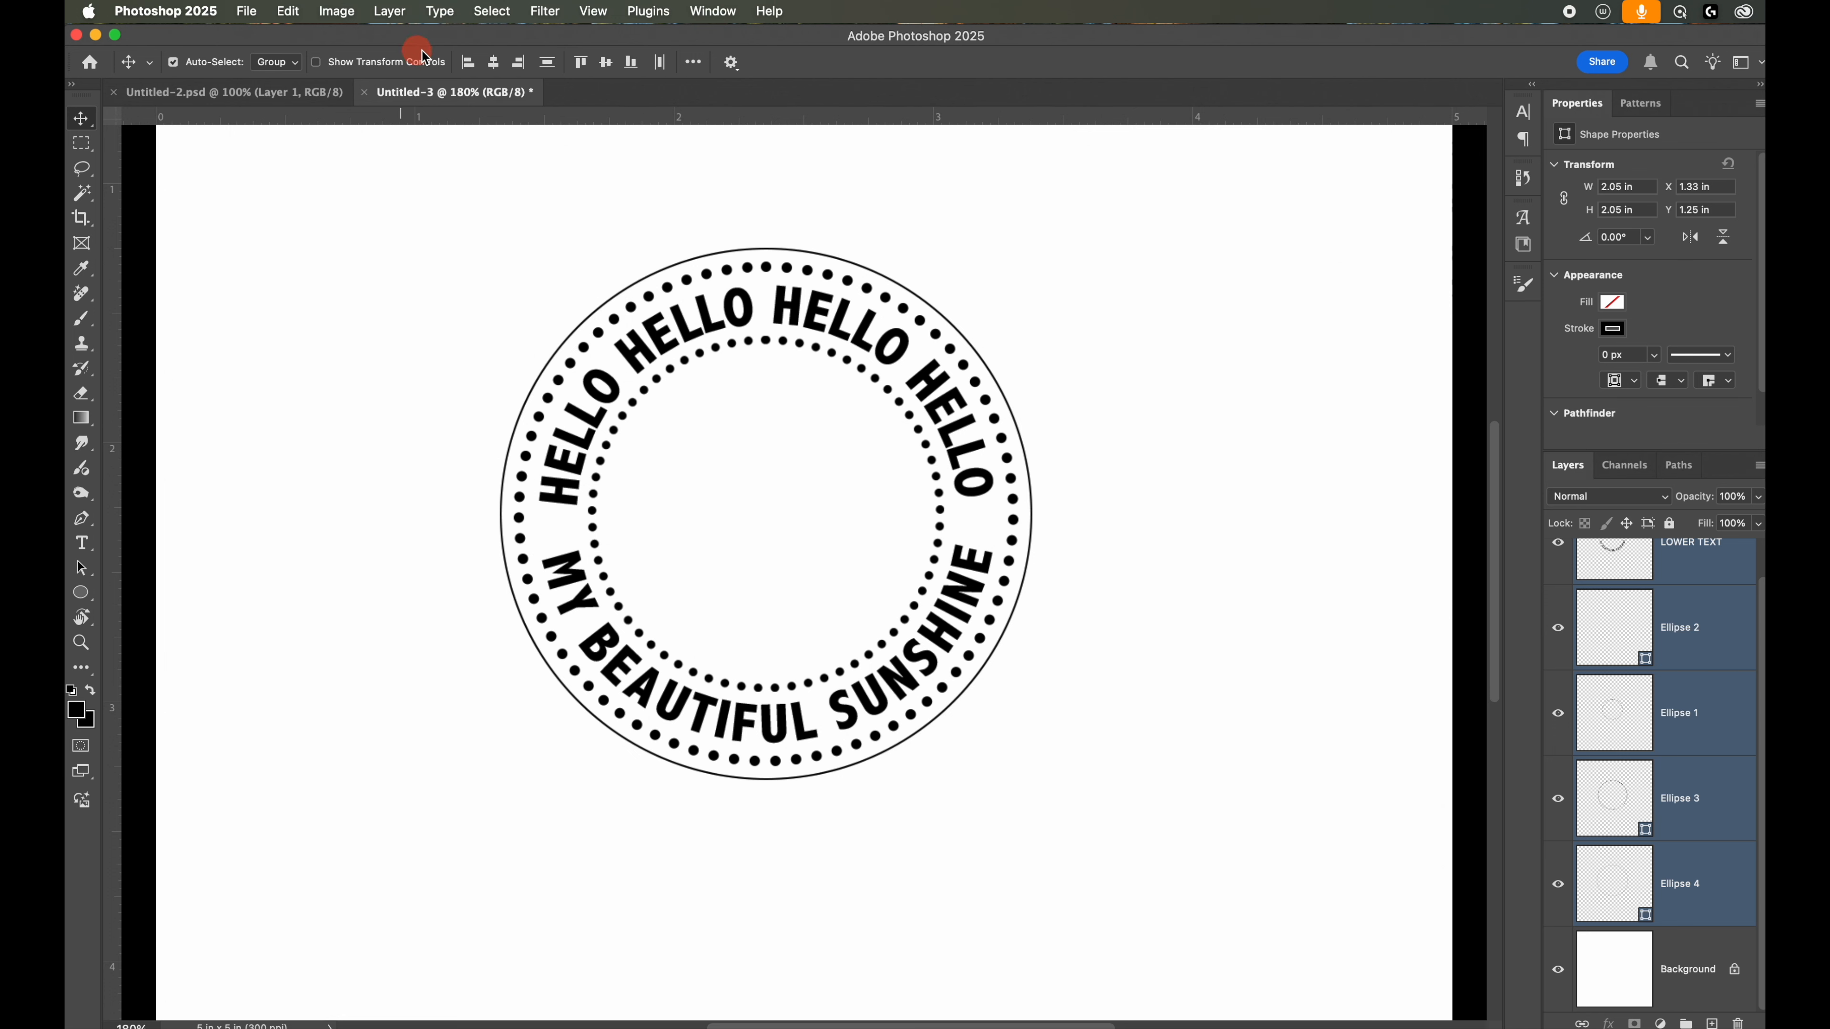
left_click(493, 65)
left_click(605, 64)
Step: Crop the canvas to a rectangular selection closely around the stamp and delete the Background layer
left_click(97, 153)
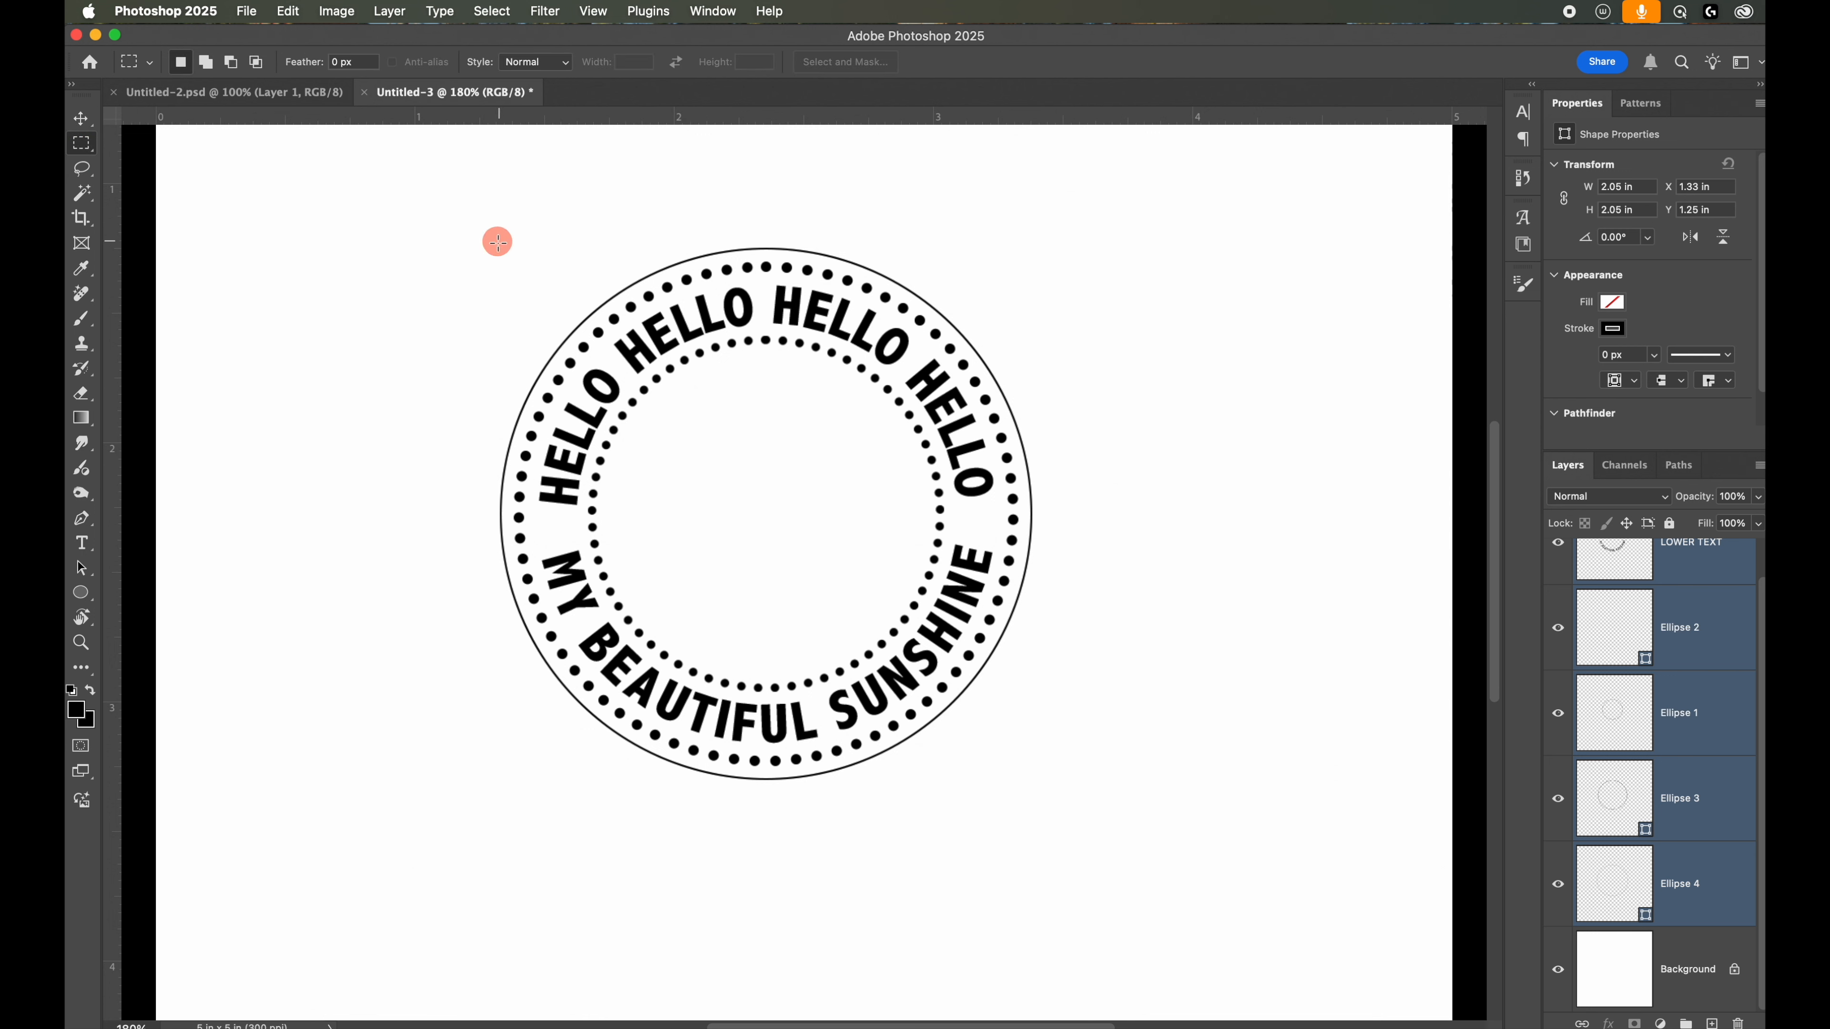
left_click_drag(499, 243, 1042, 793)
left_click(338, 11)
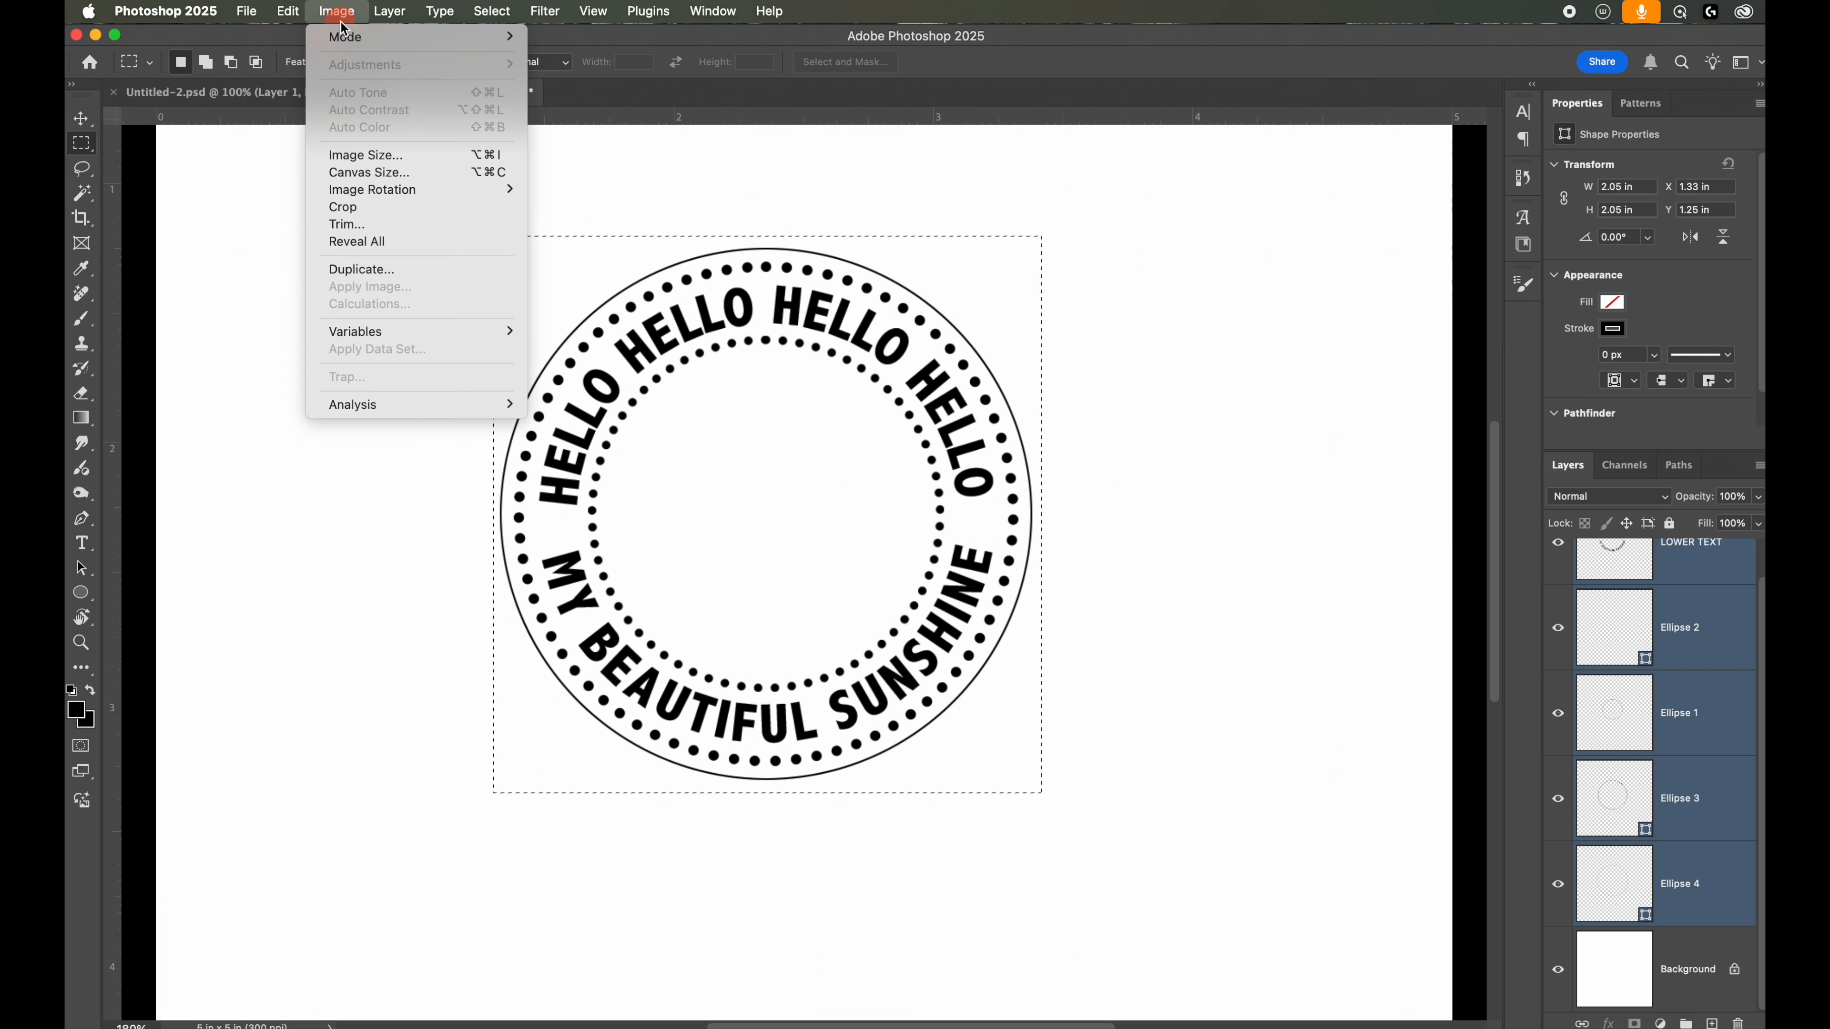
left_click(402, 209)
left_click_drag(407, 195, 809, 495)
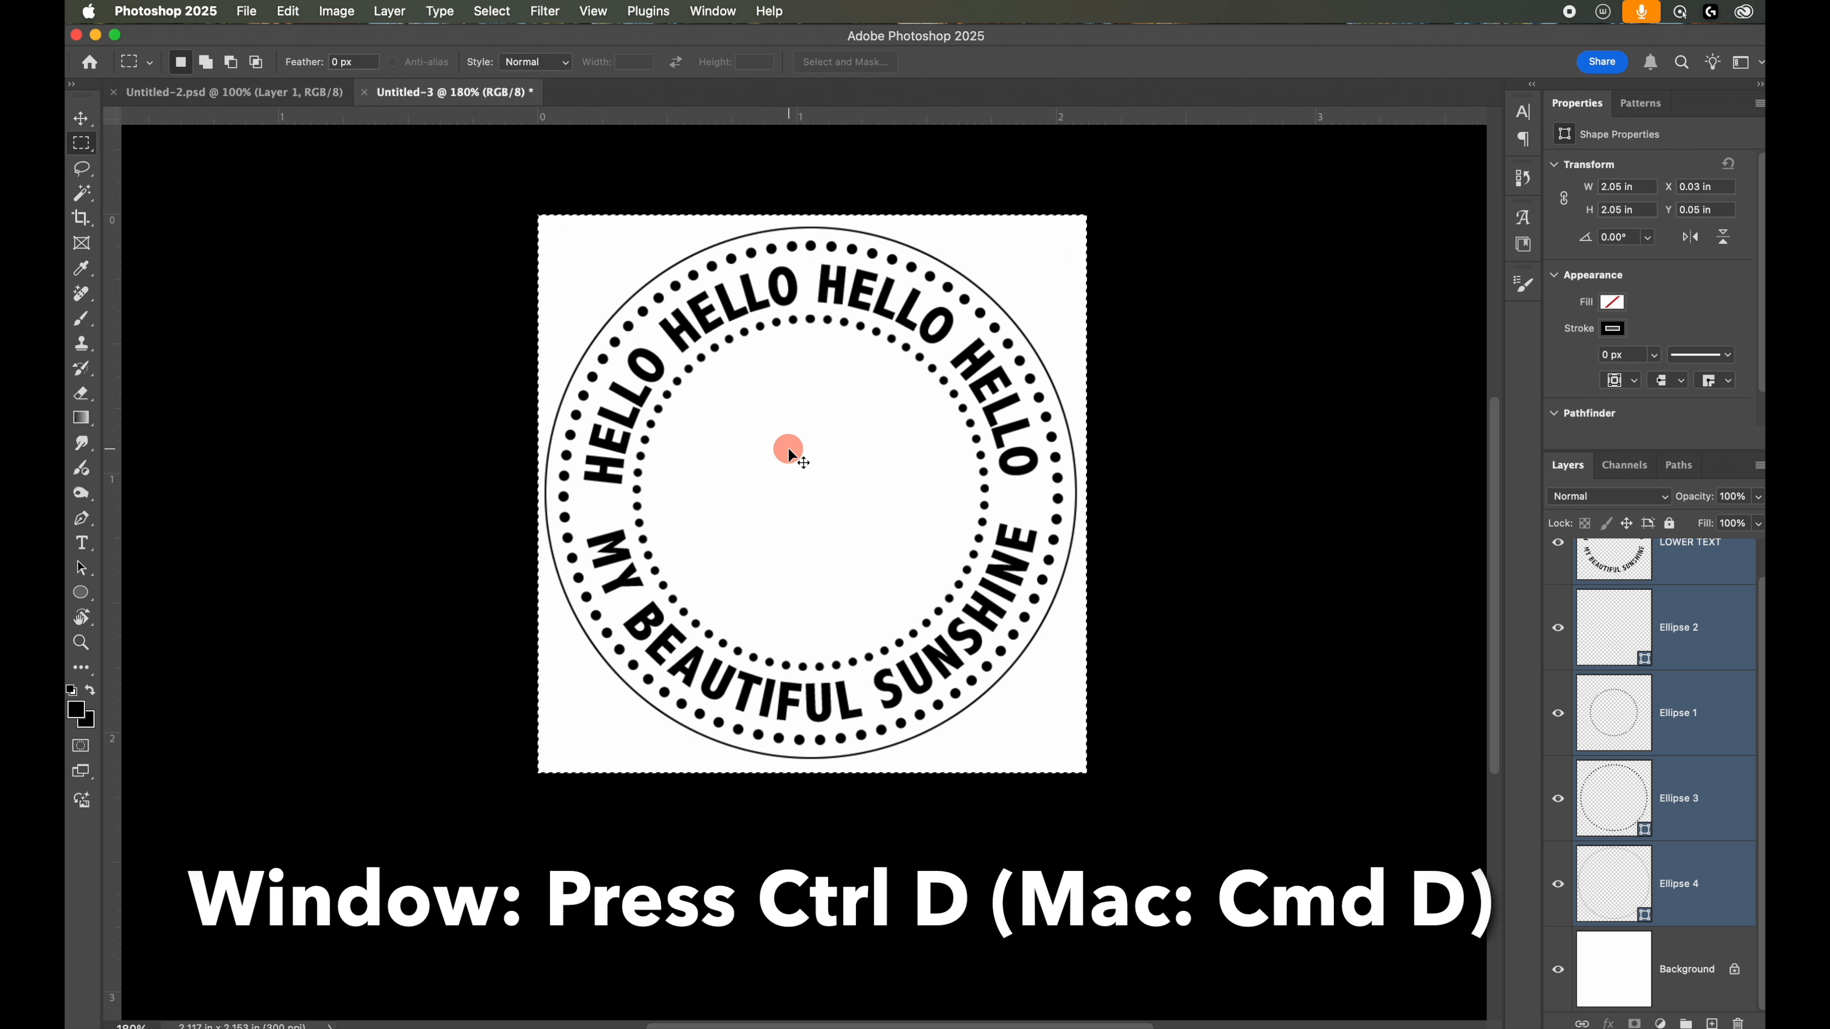
key("super+d")
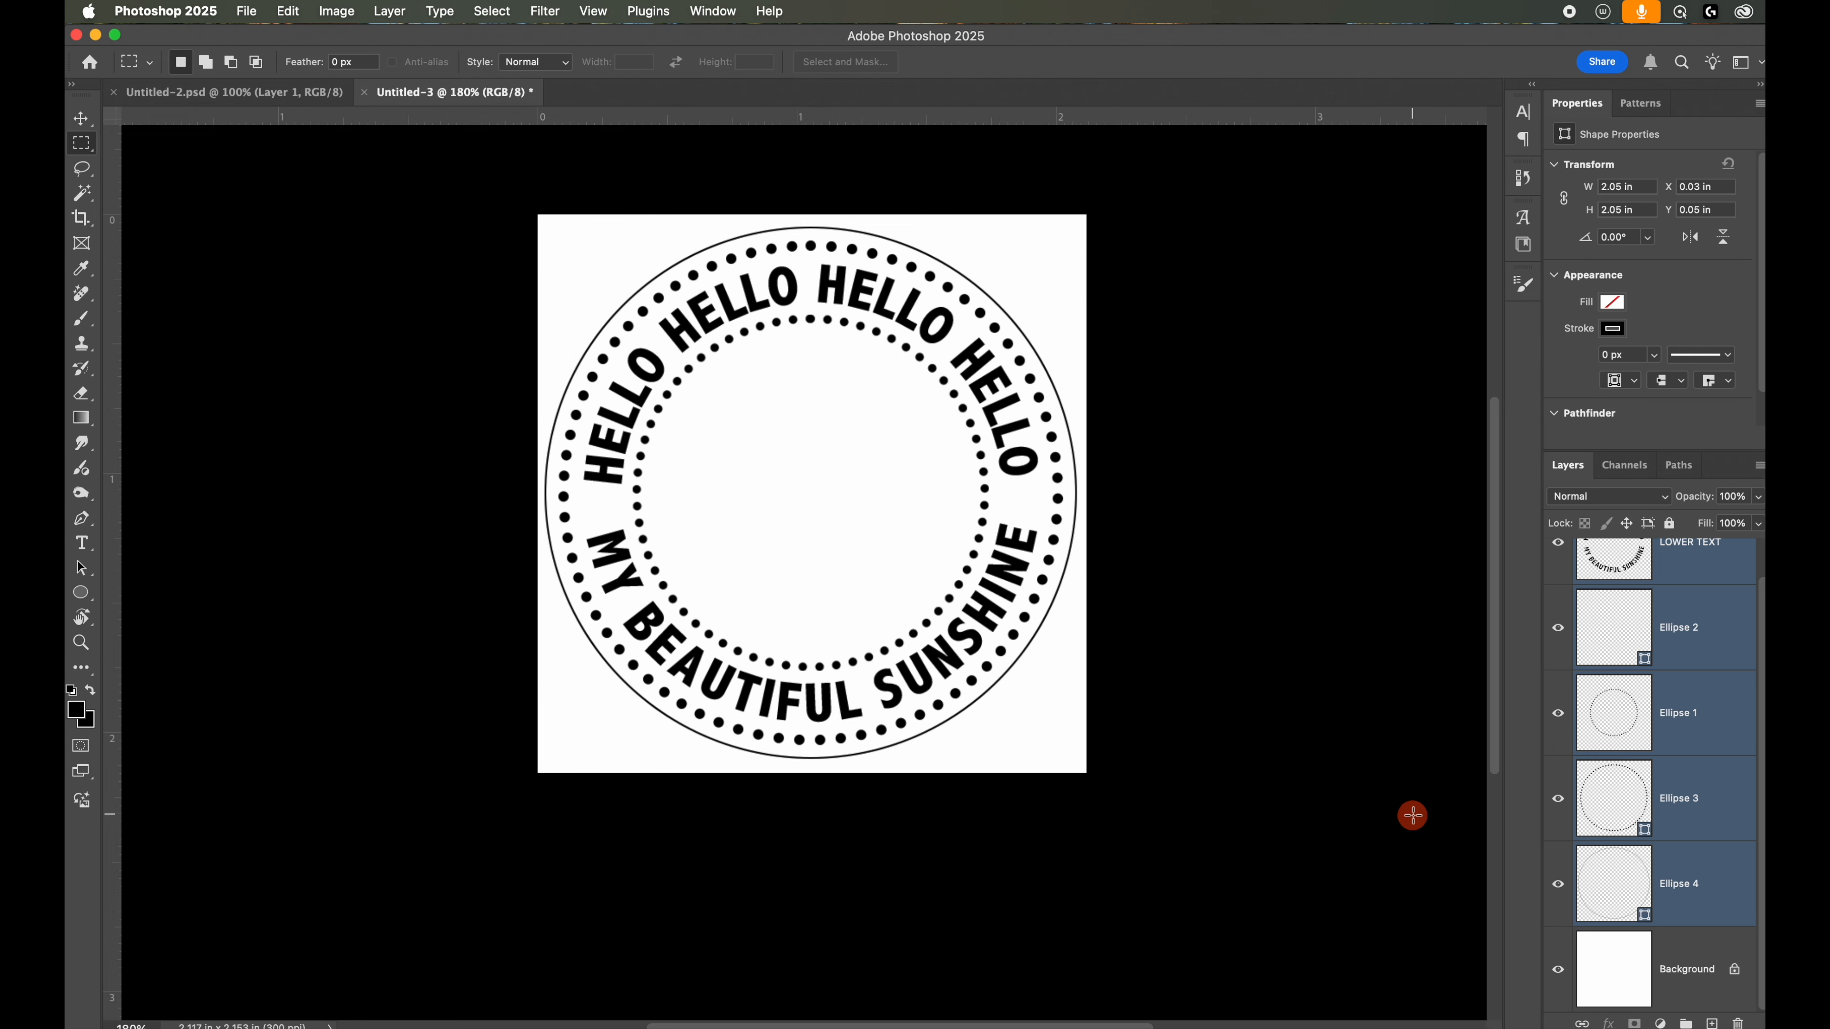
left_click(1695, 975)
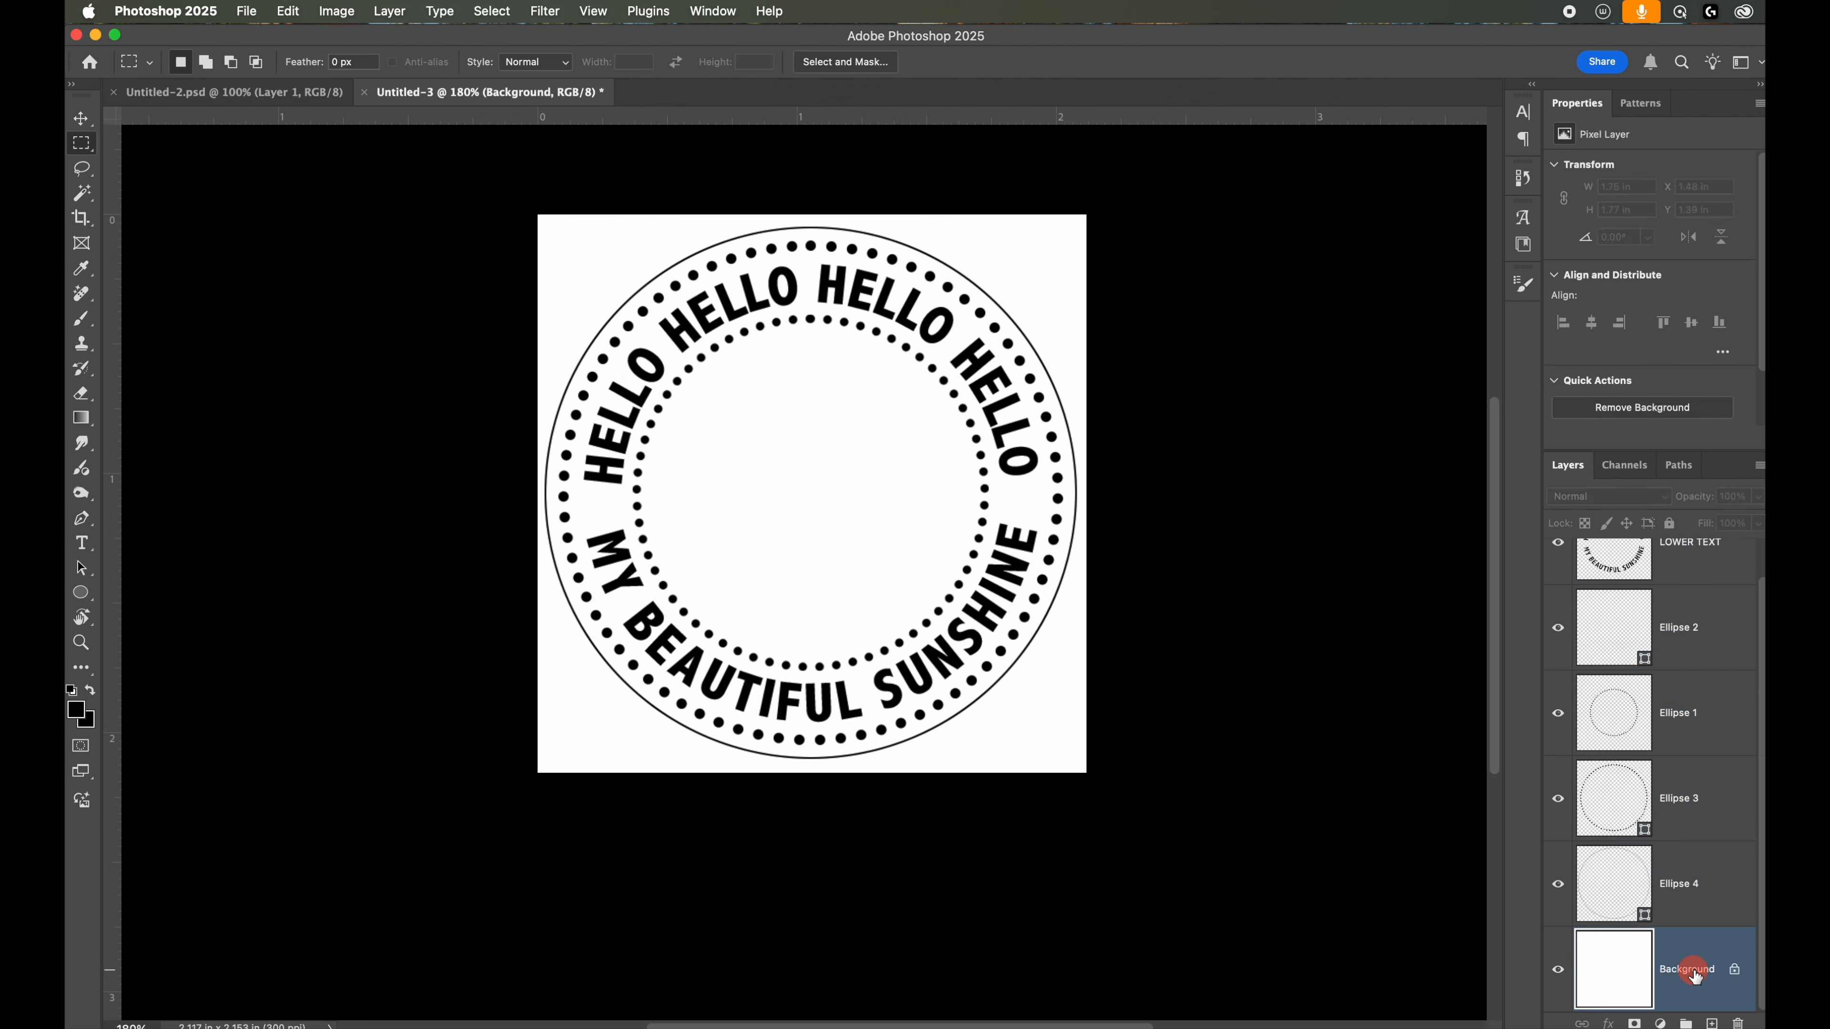
key("BackSpace")
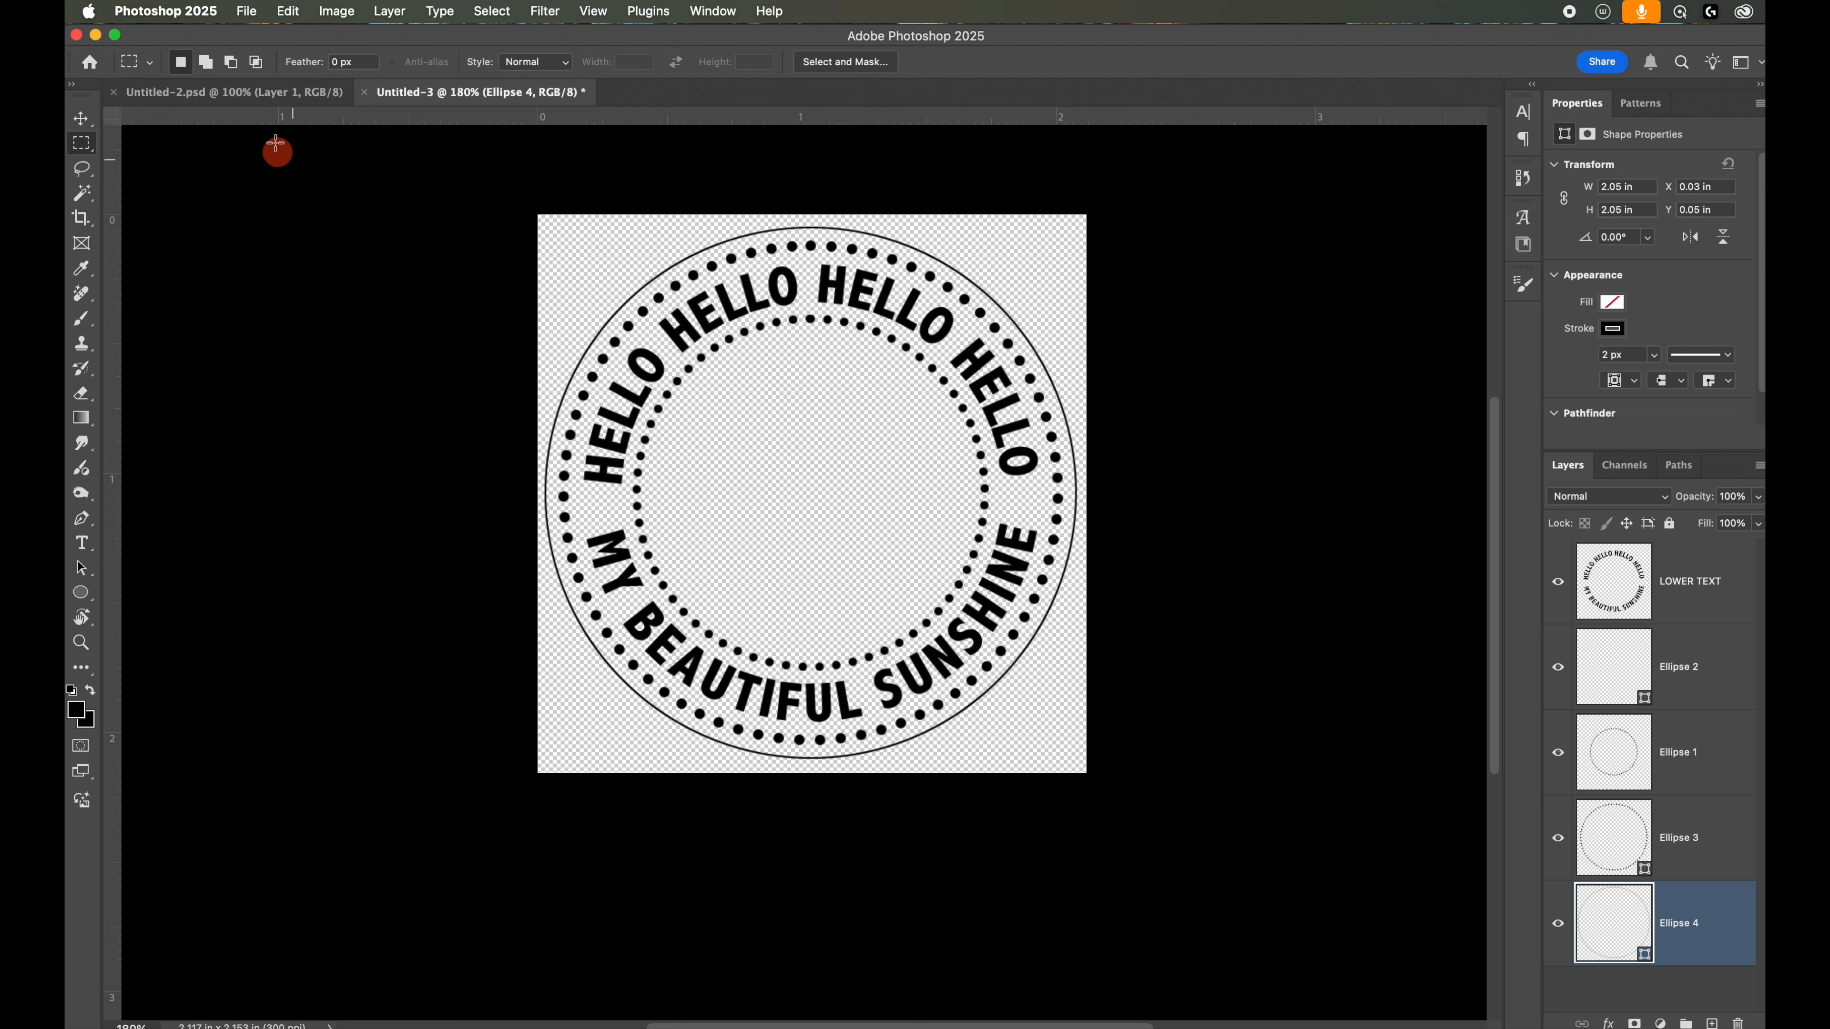
Step: Save a copy of the stamp to the Desktop as Stamp.png in PNG format with the large file size option
left_click(247, 13)
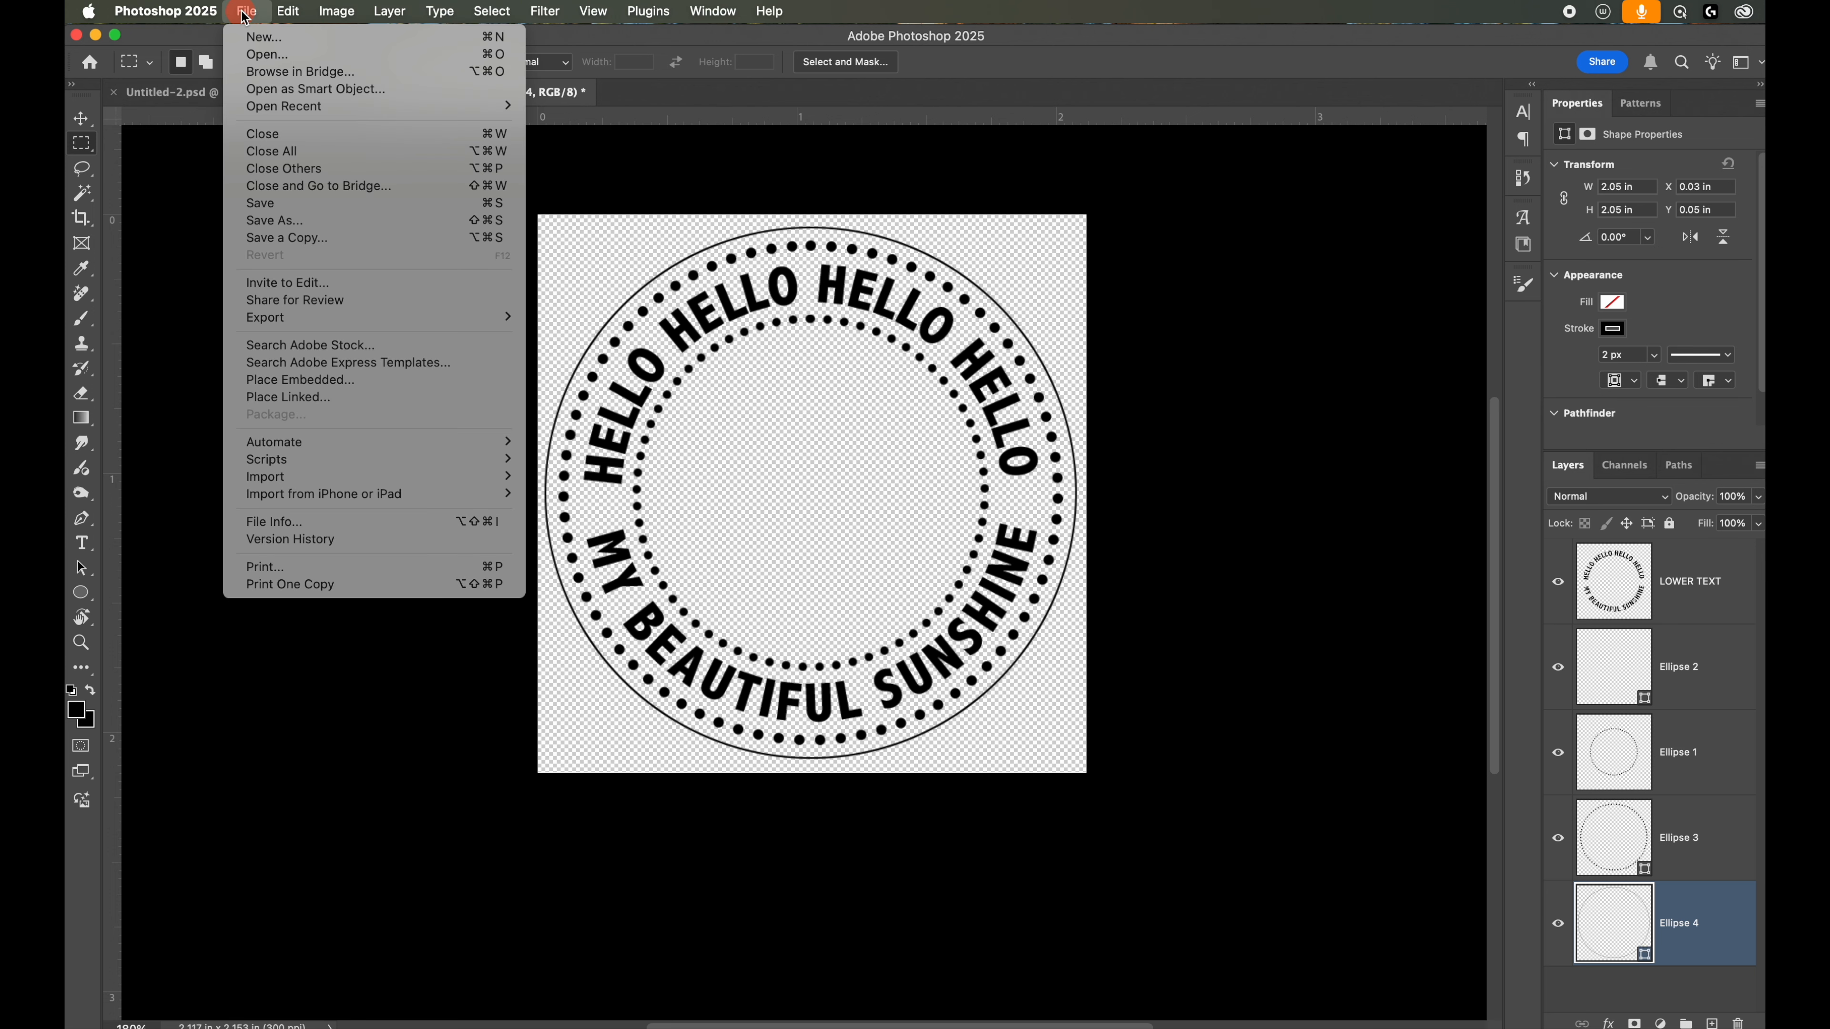
left_click(328, 237)
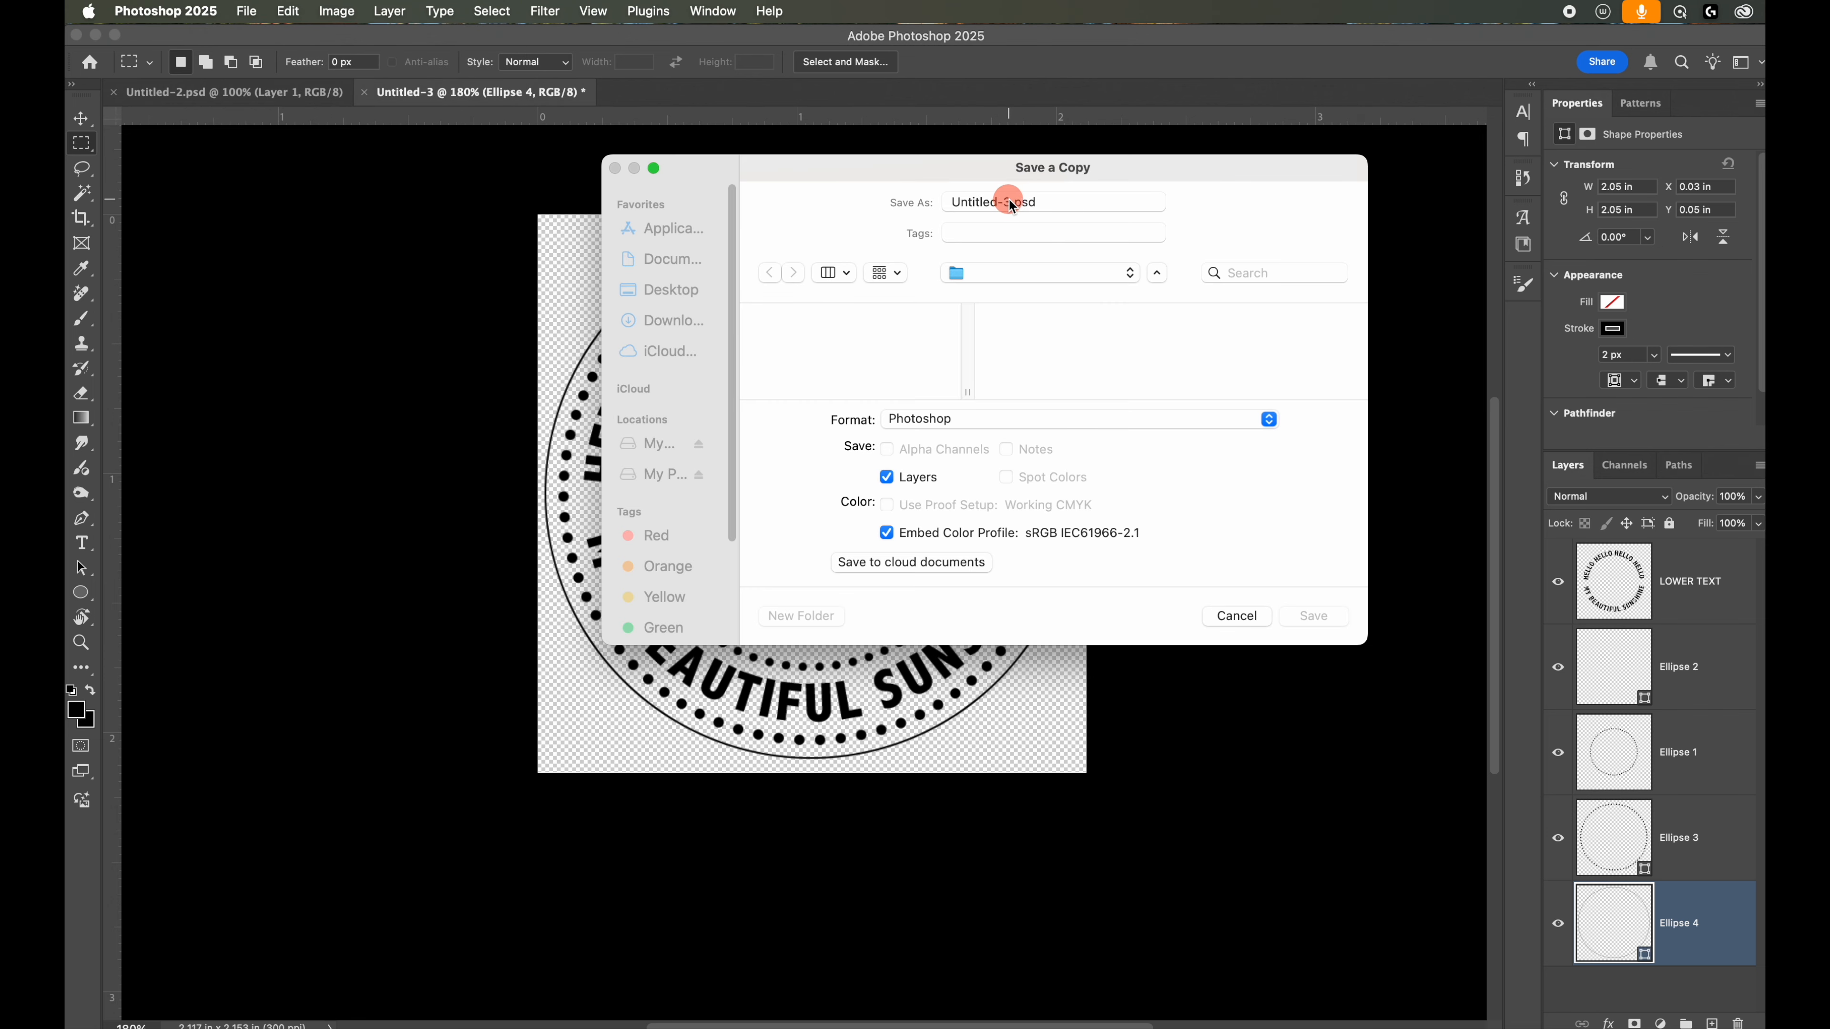
key("BackSpace")
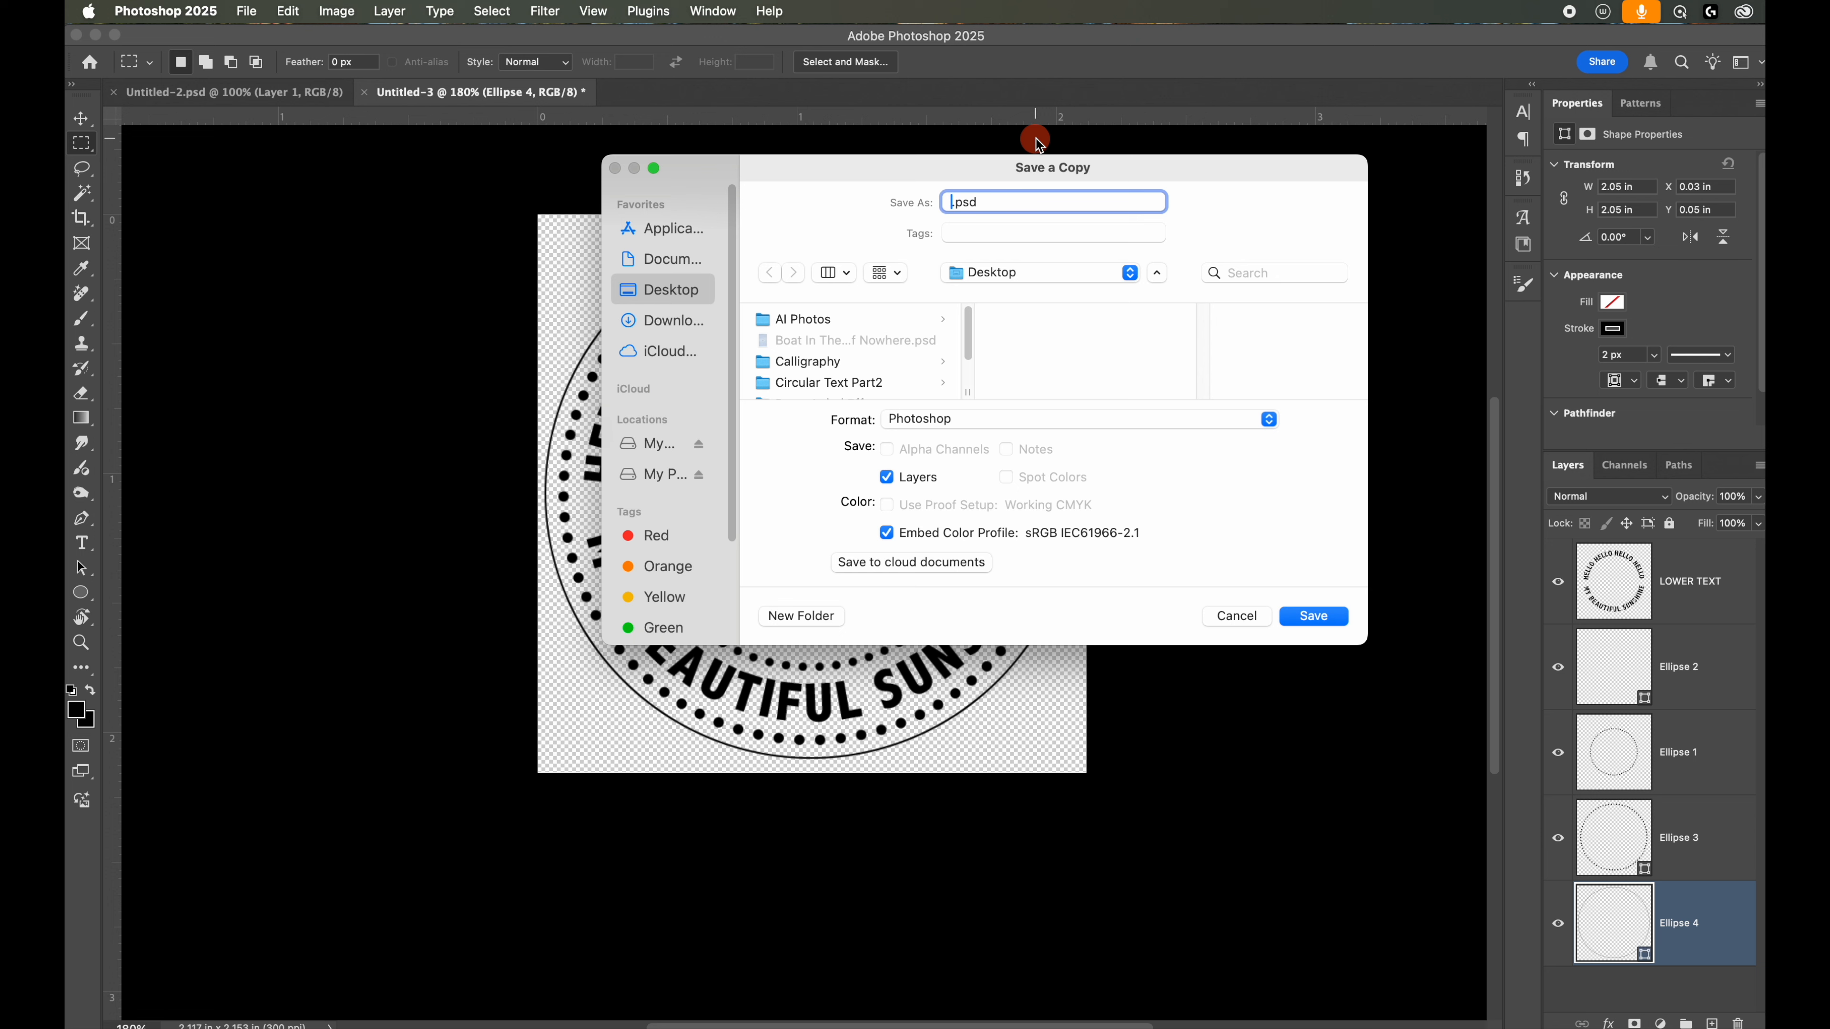
type("Stamp")
left_click(1258, 426)
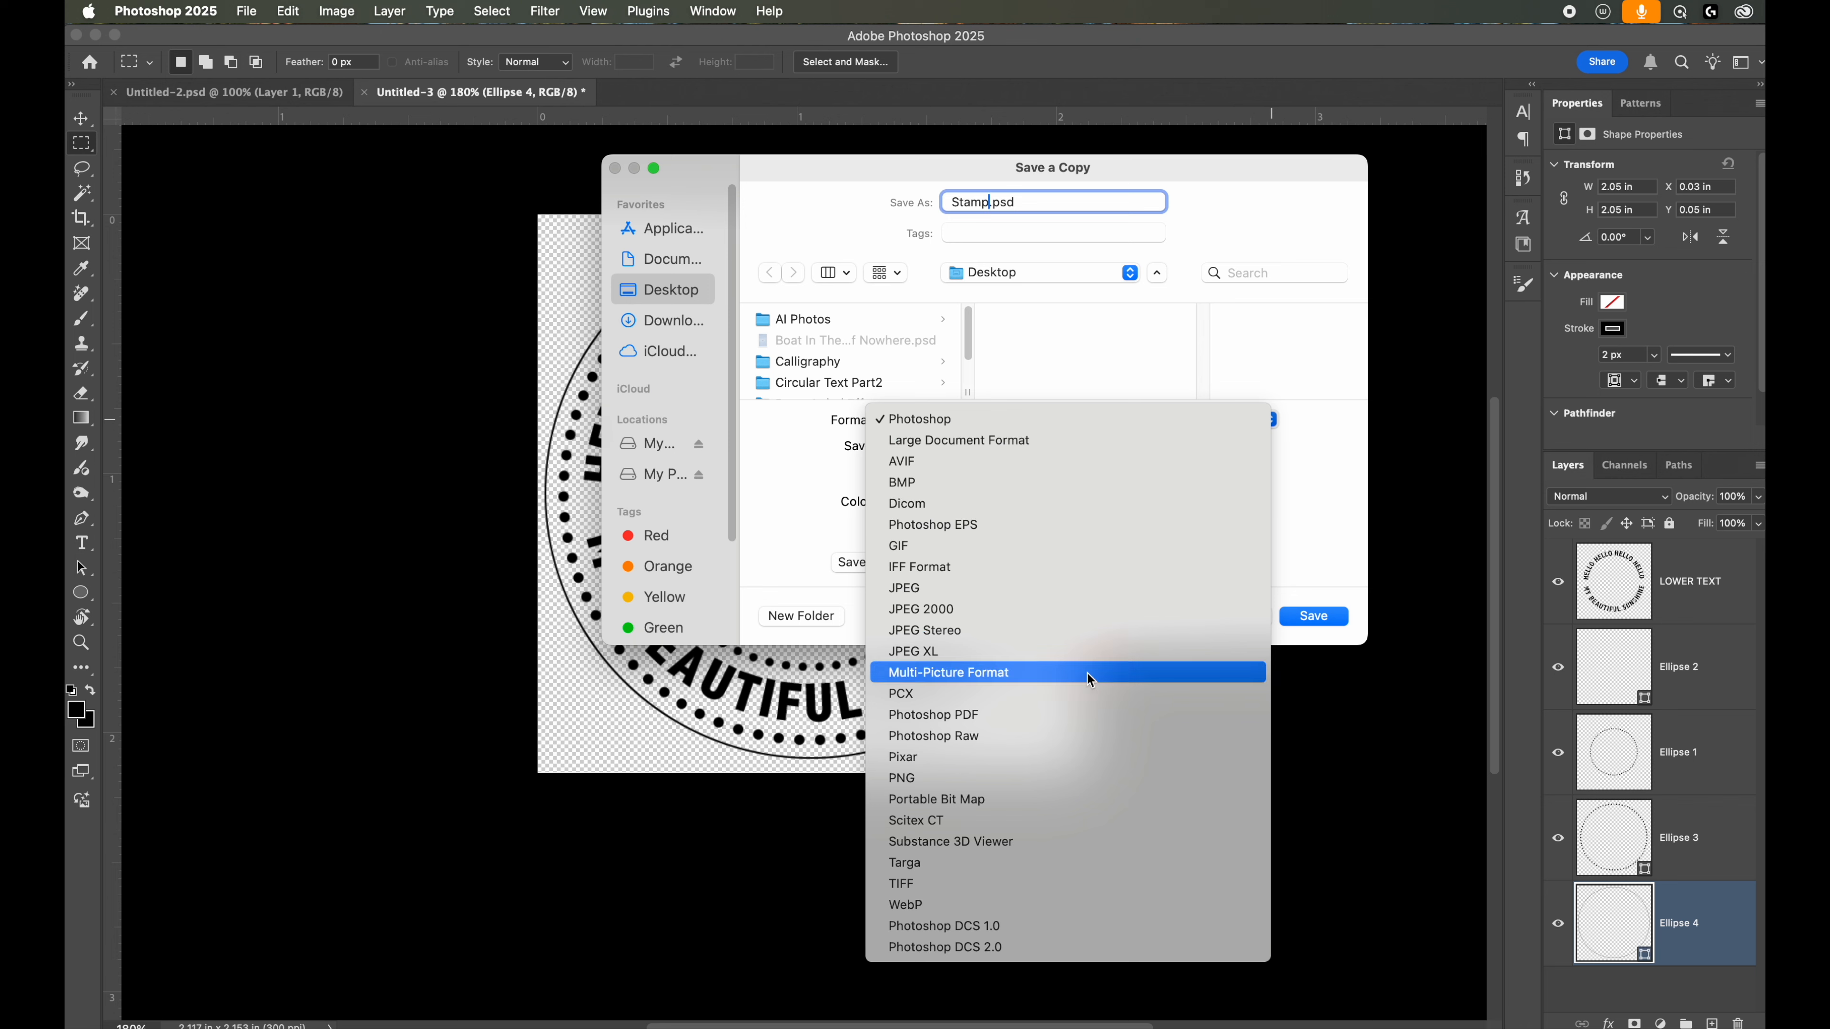
left_click(1062, 777)
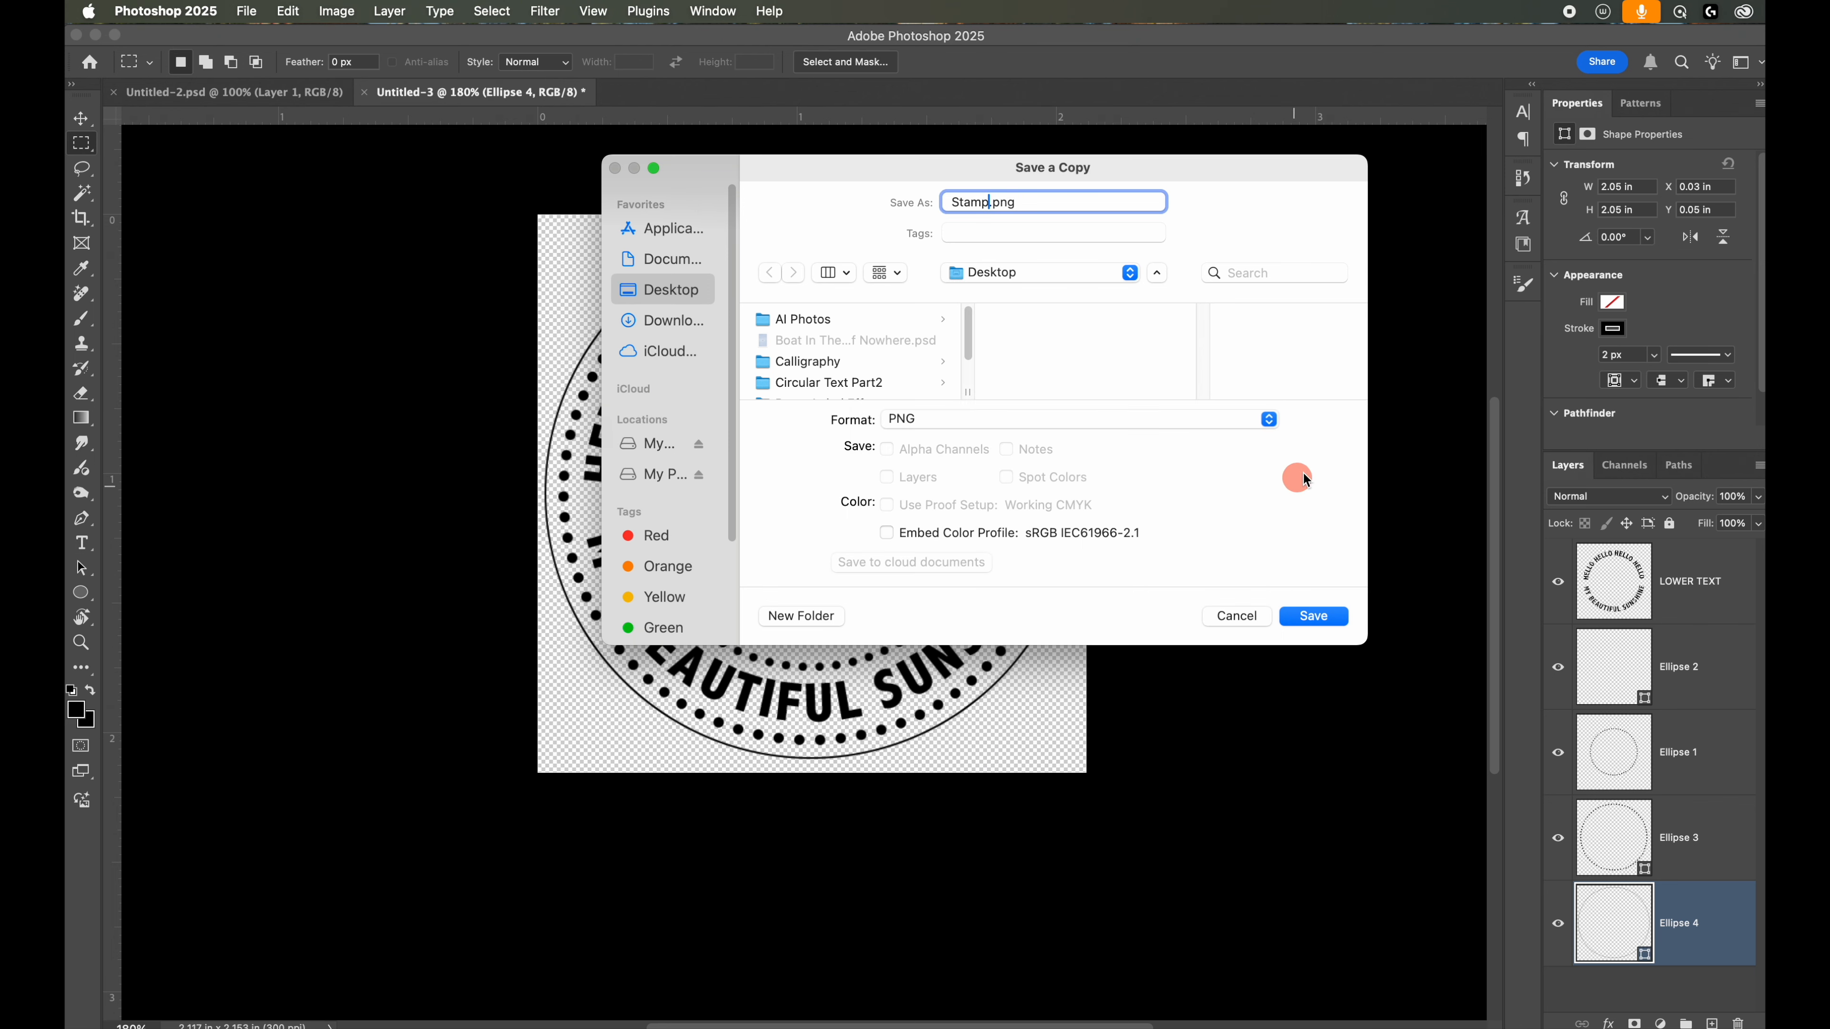
left_click(1315, 616)
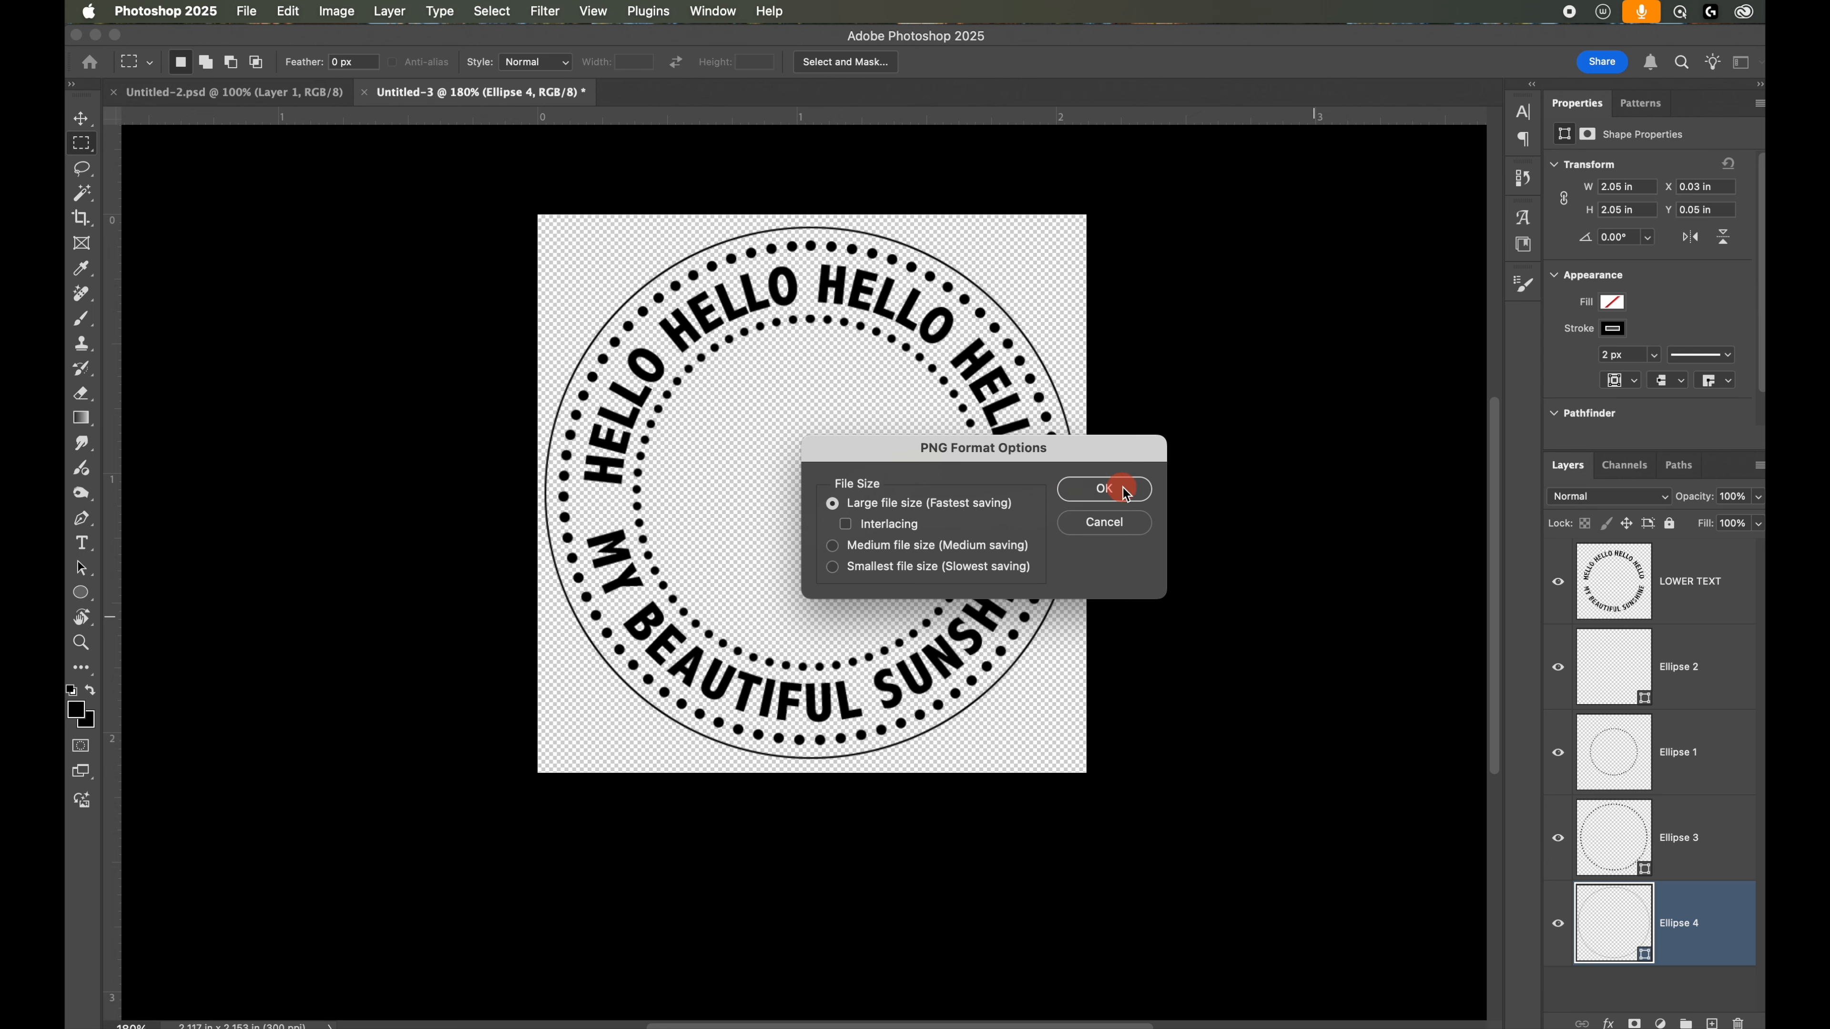
left_click(1106, 491)
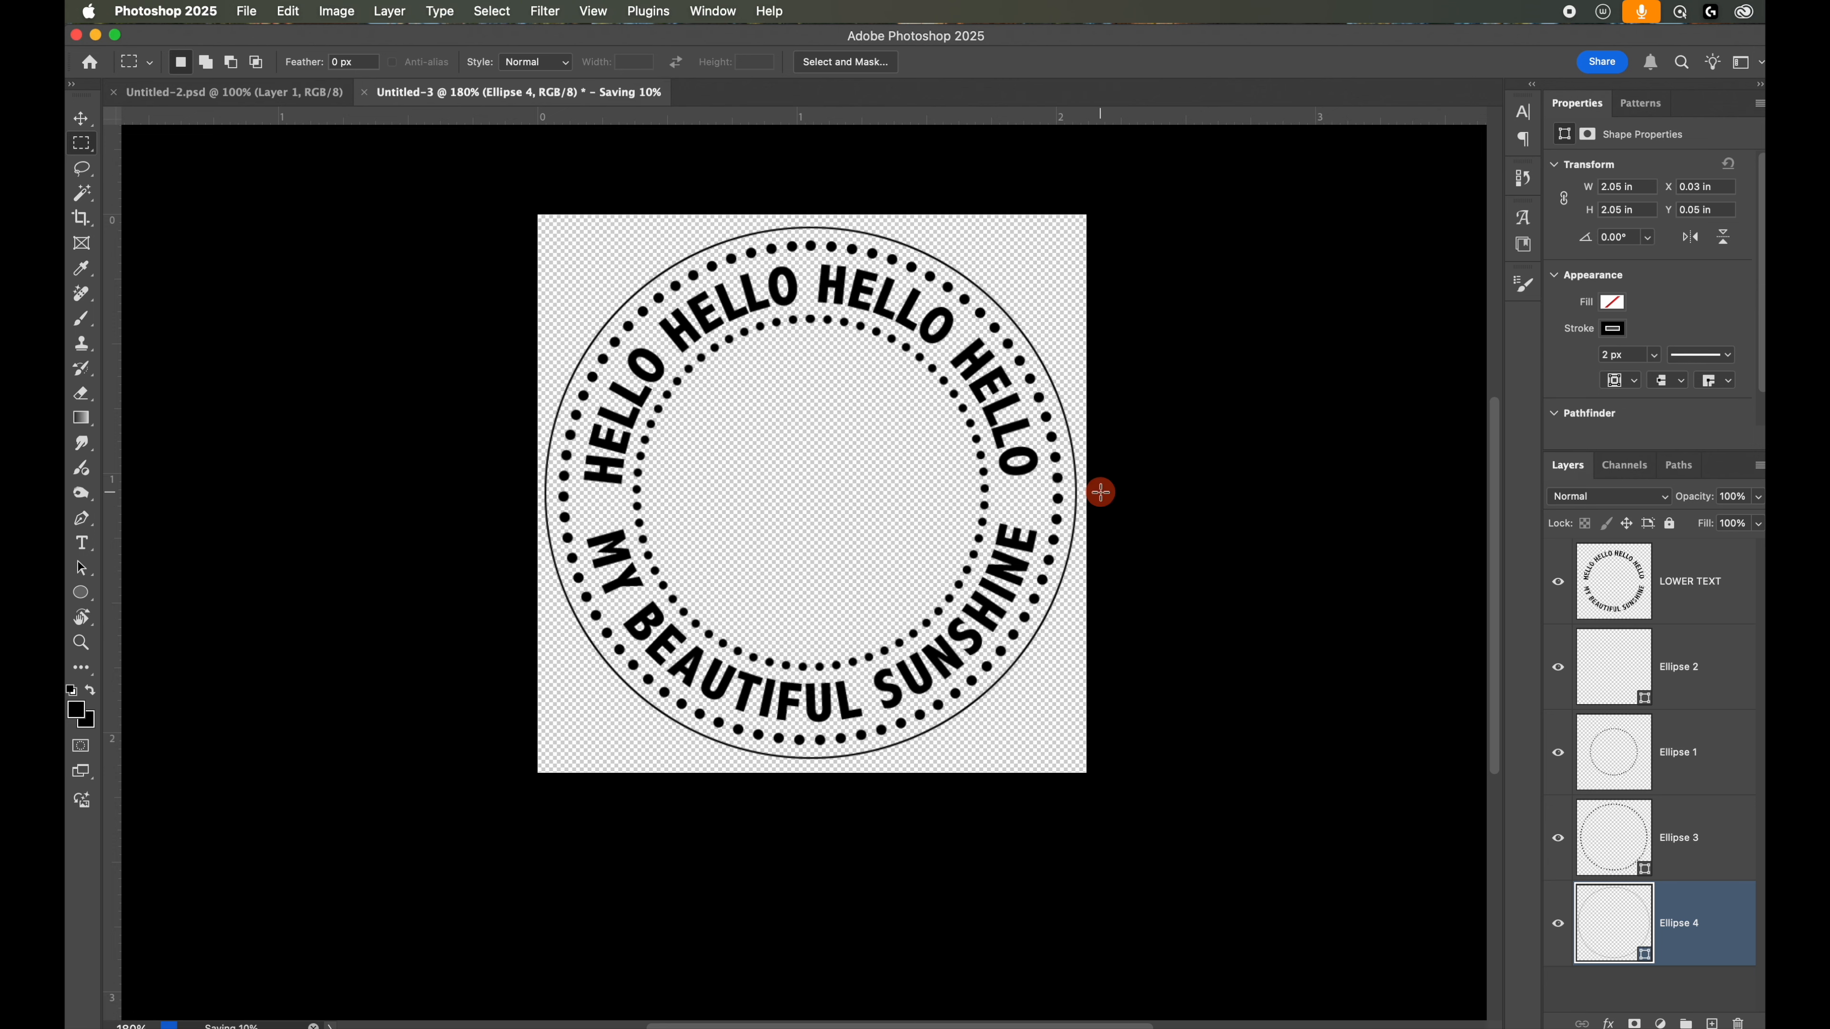
Step: Open Stamp.png from the Desktop and bring its stamp layer onto the Untitled-2.psd canvas
key("v")
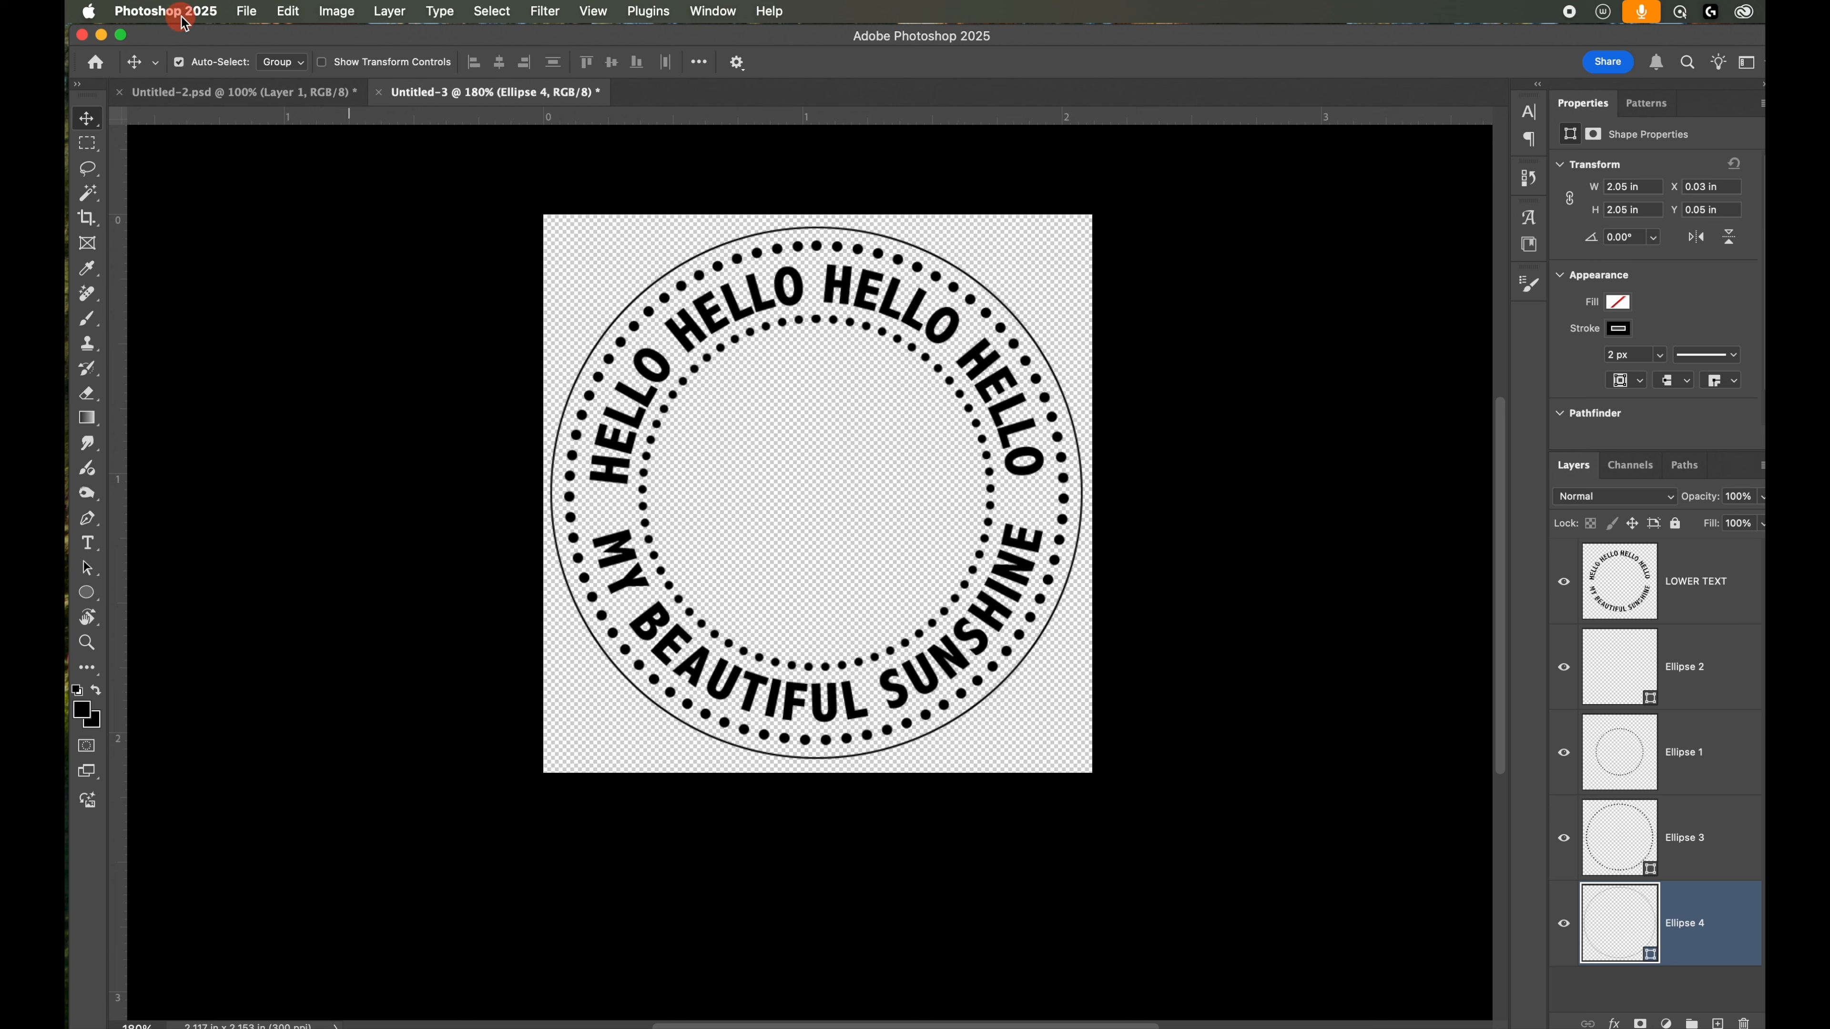
left_click(247, 13)
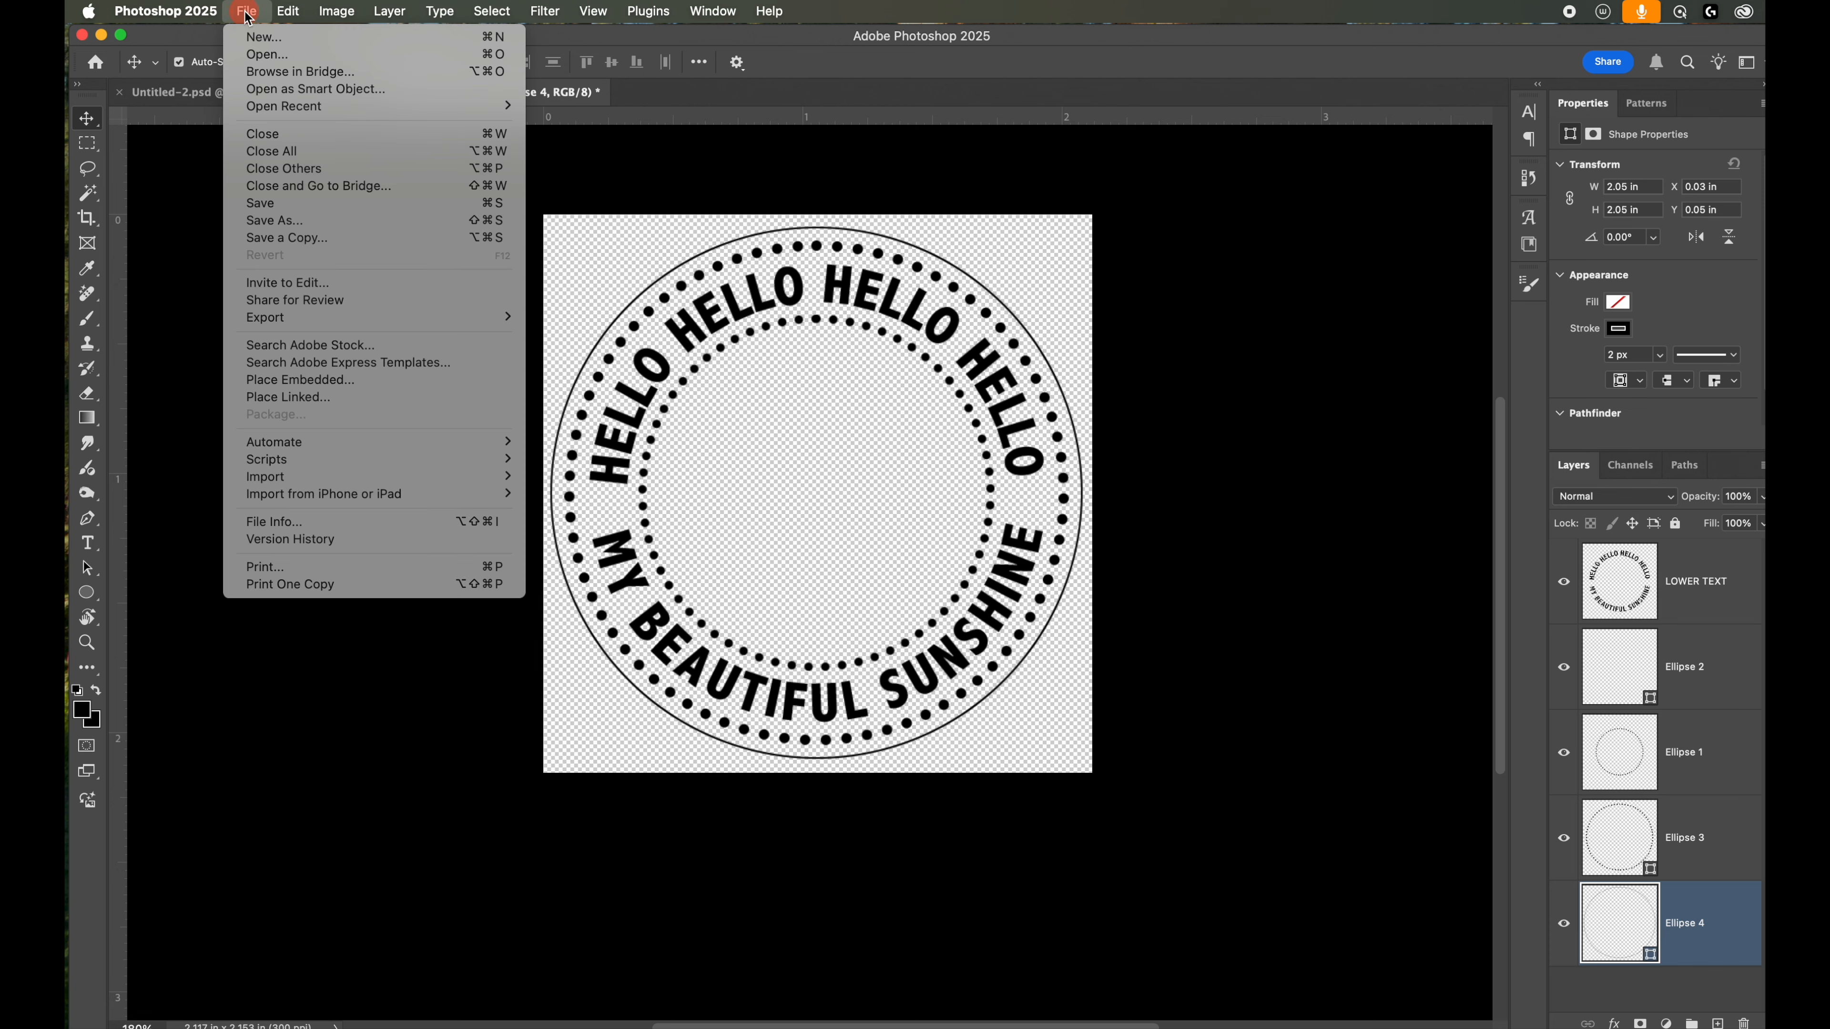
left_click(272, 53)
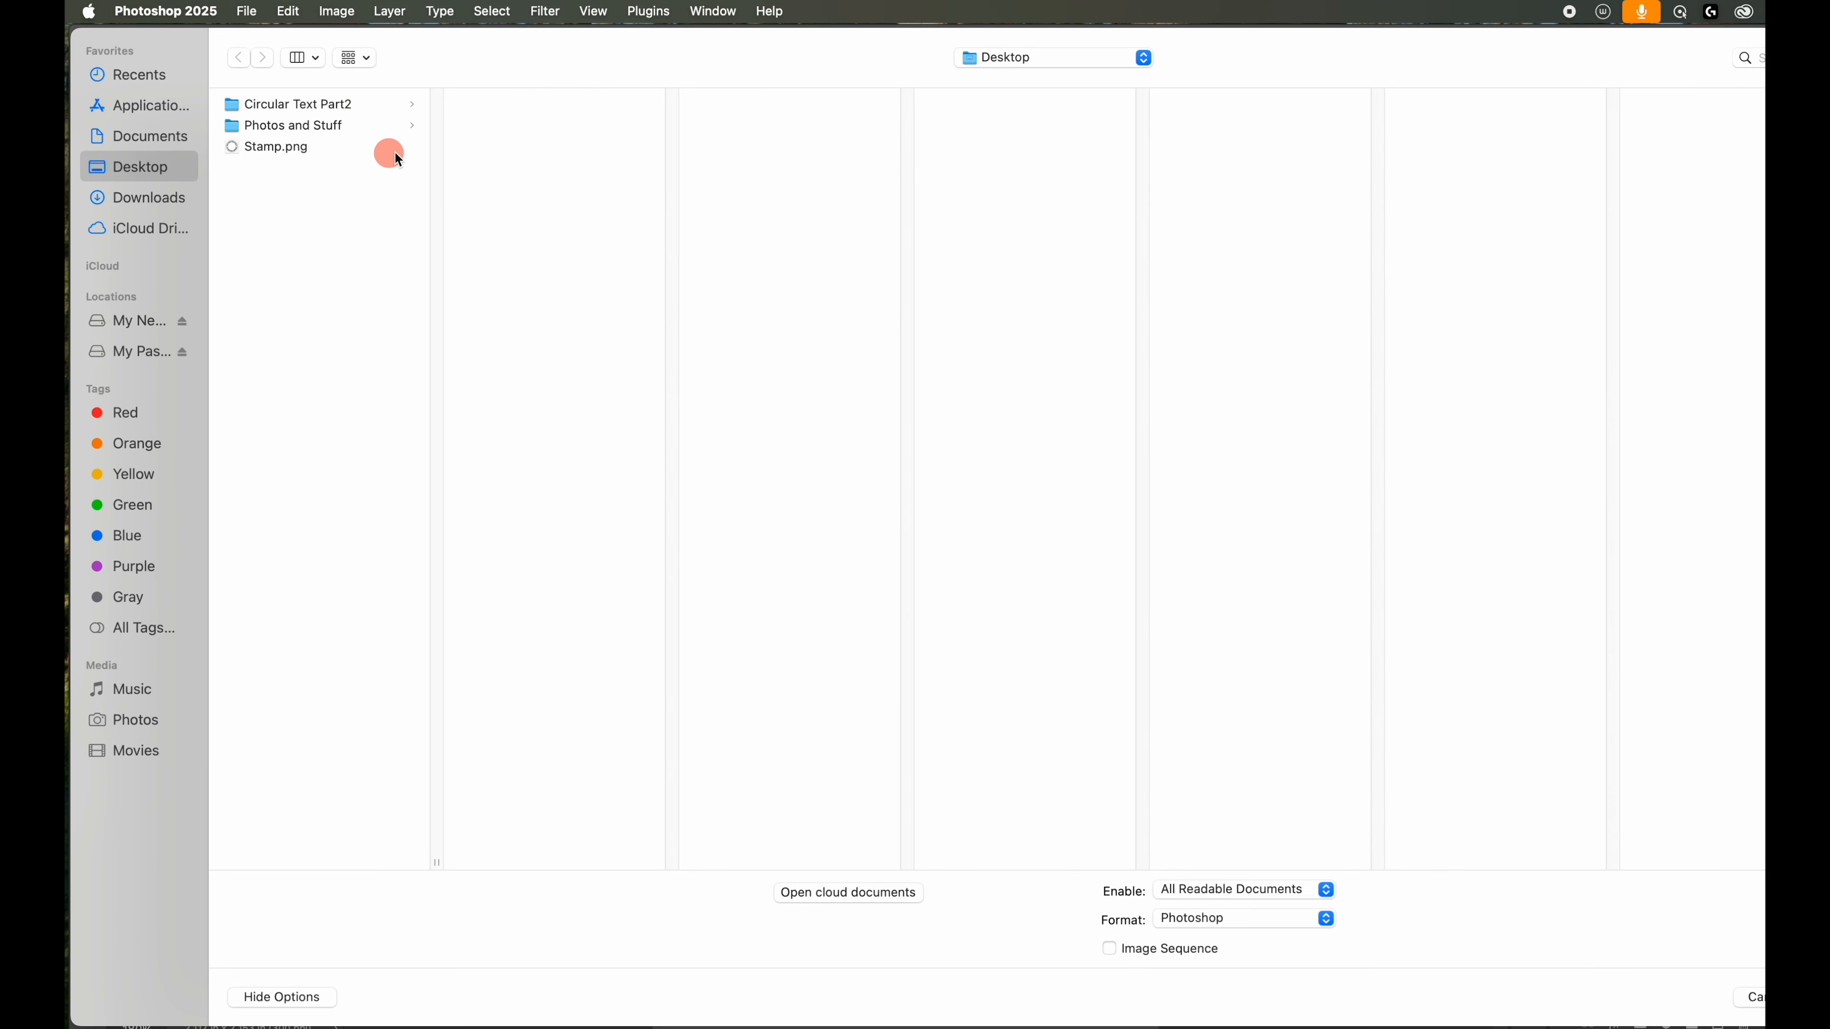
left_click(341, 160)
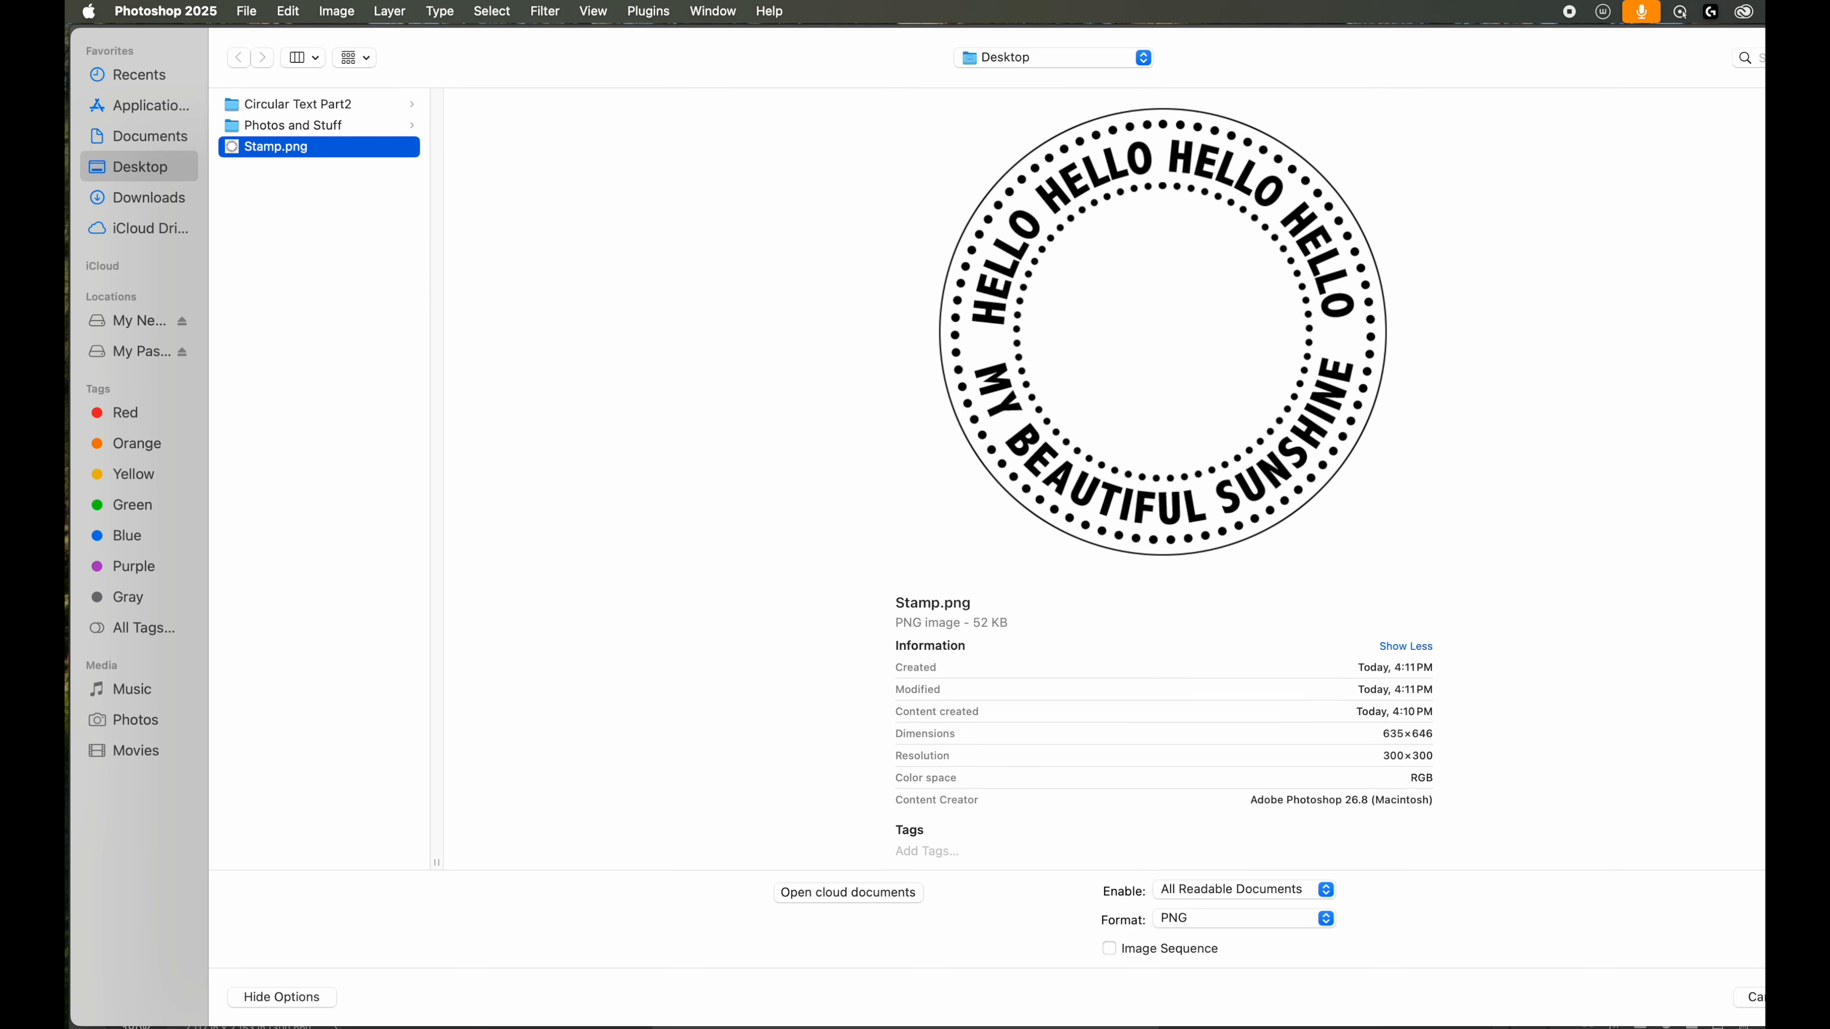
key("Return")
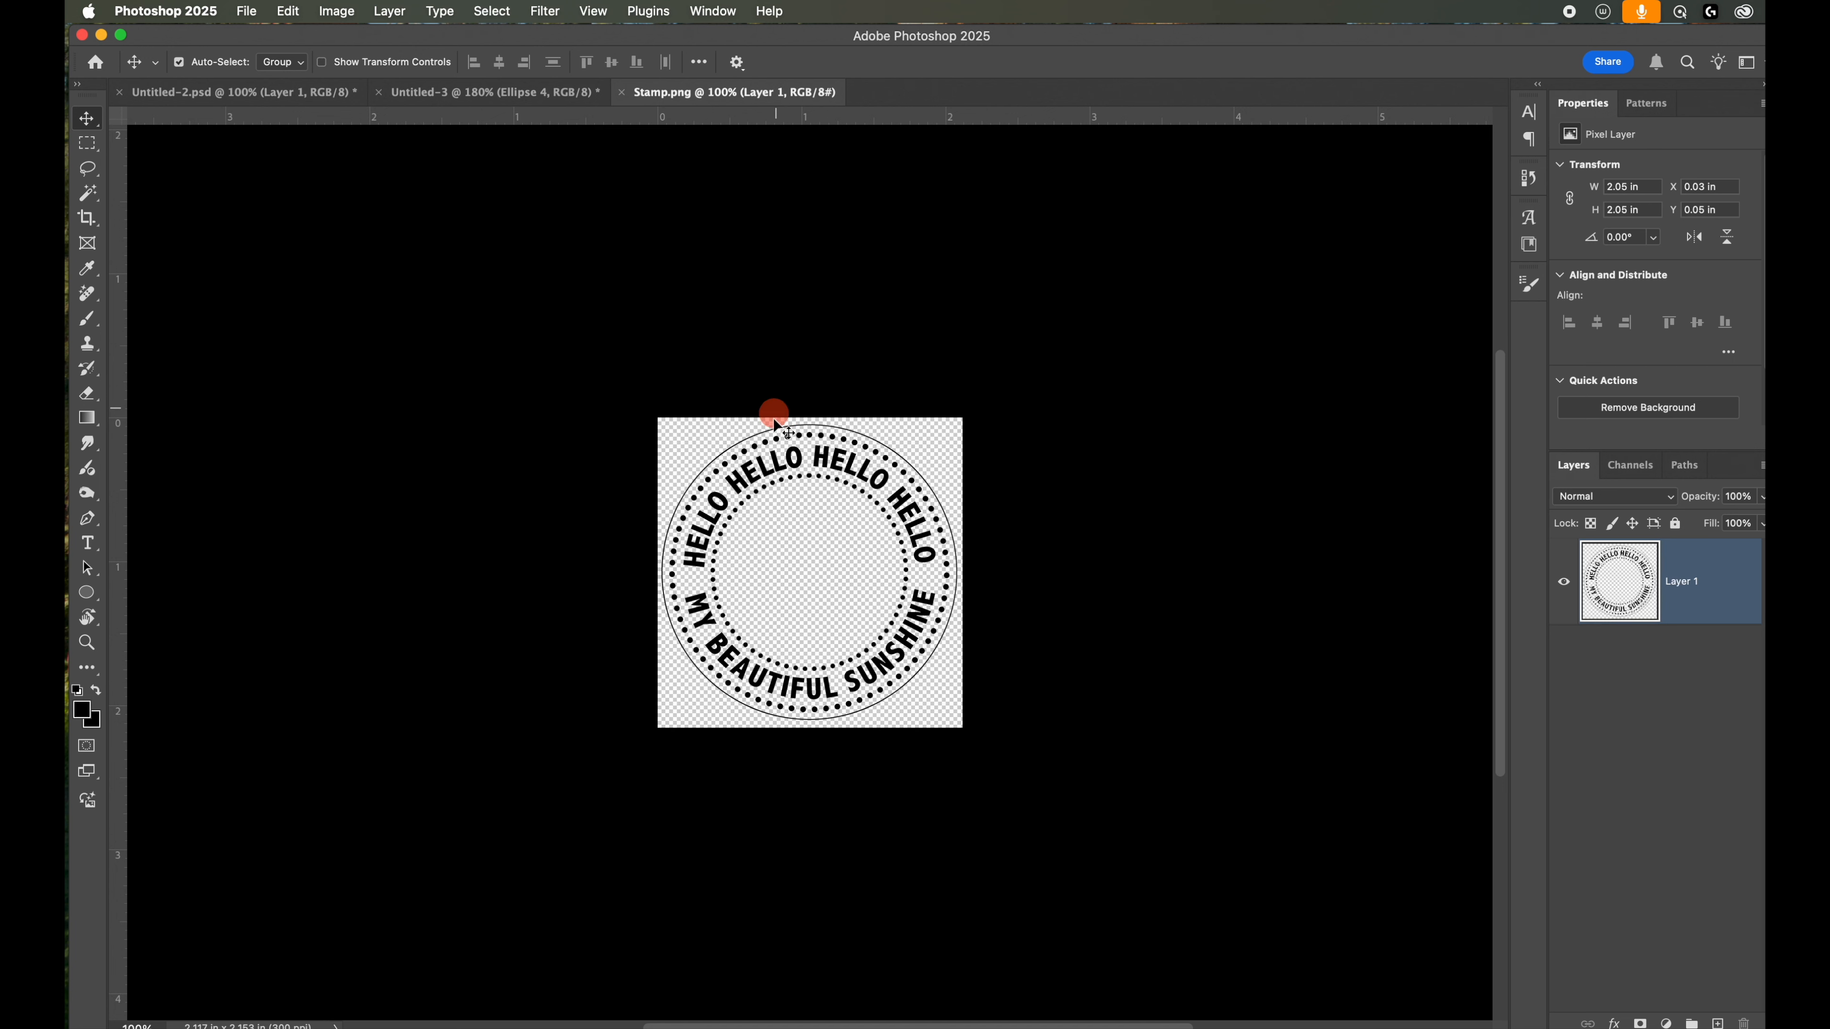
left_click_drag(780, 460, 744, 627)
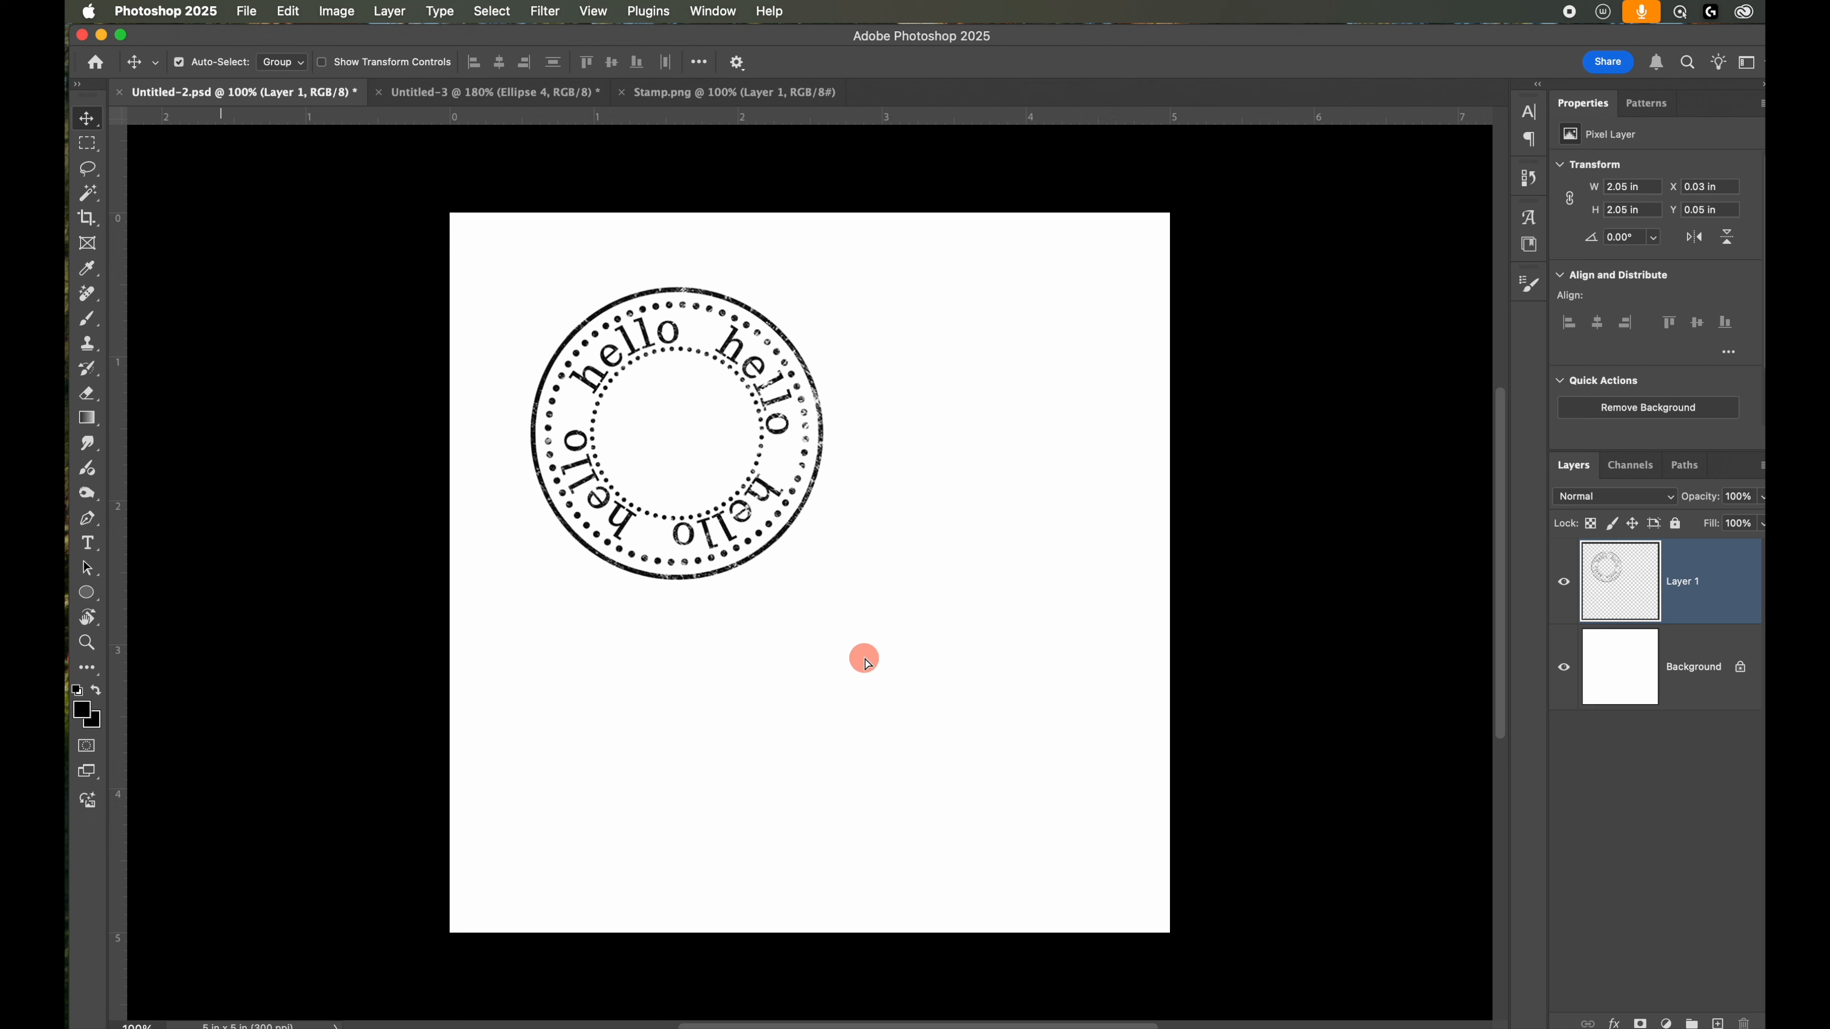
left_click_drag(968, 716, 950, 720)
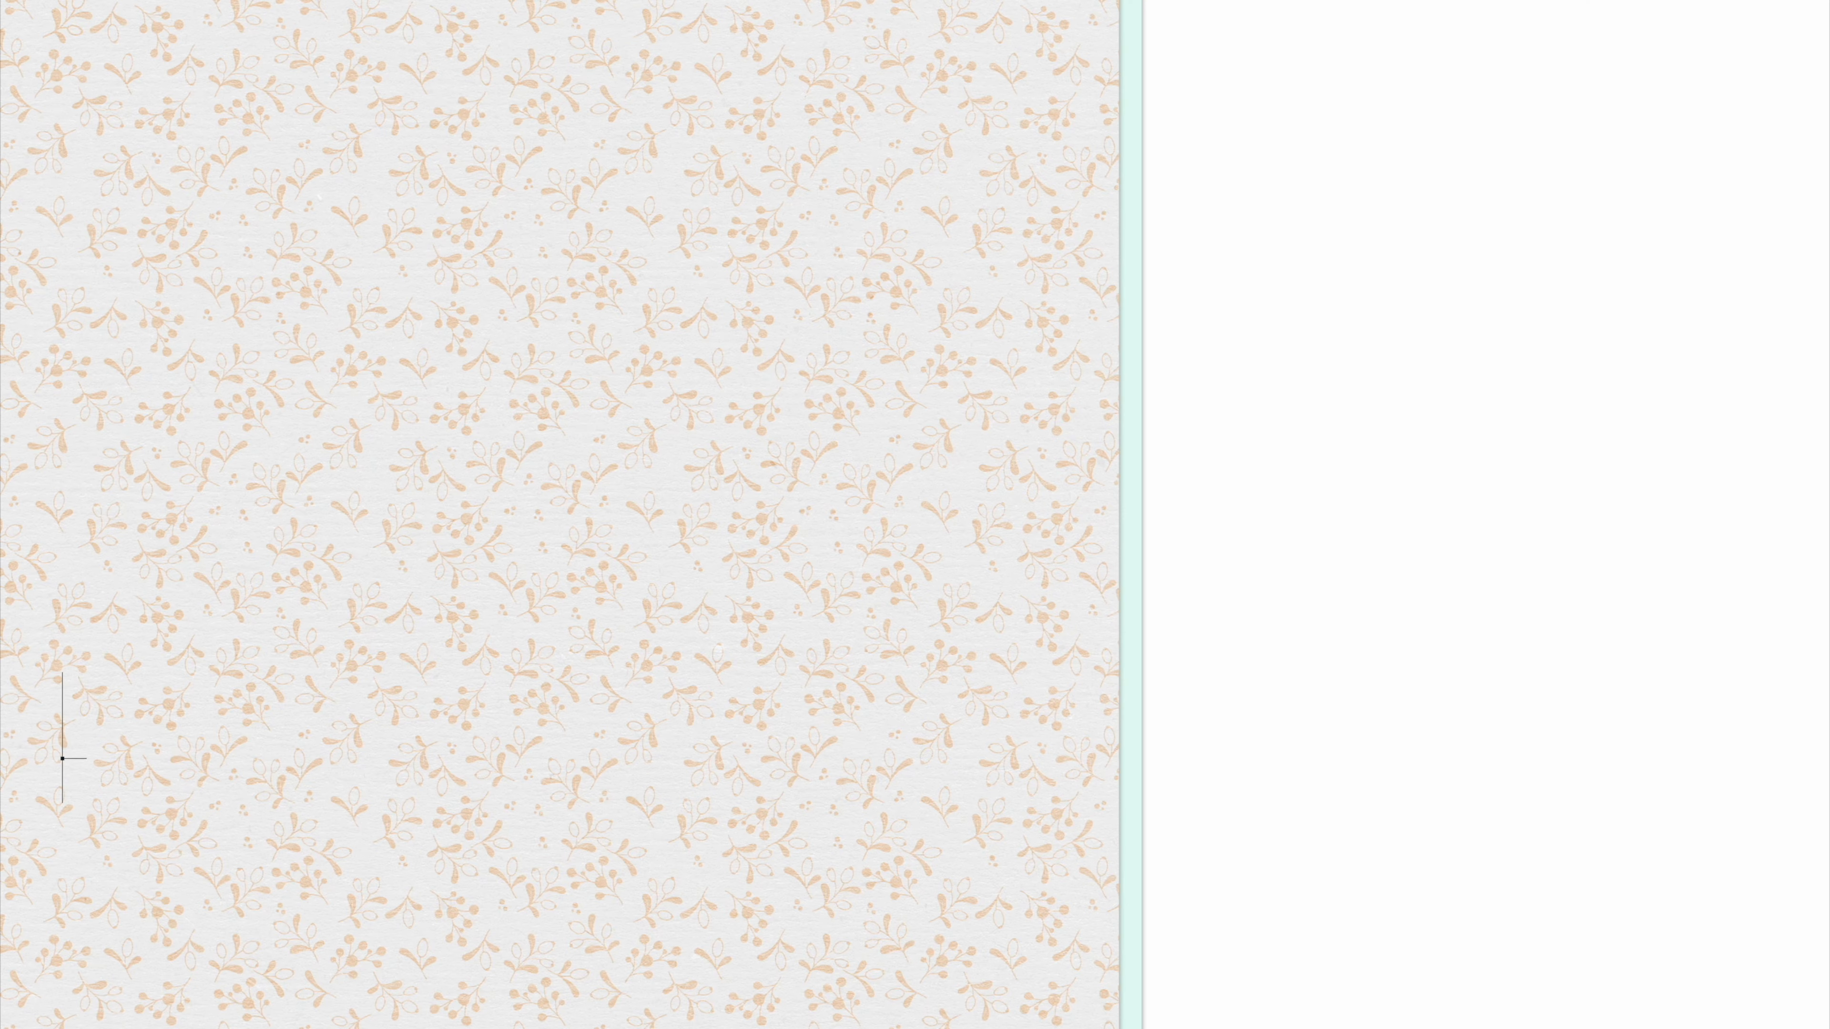
type("Thanks")
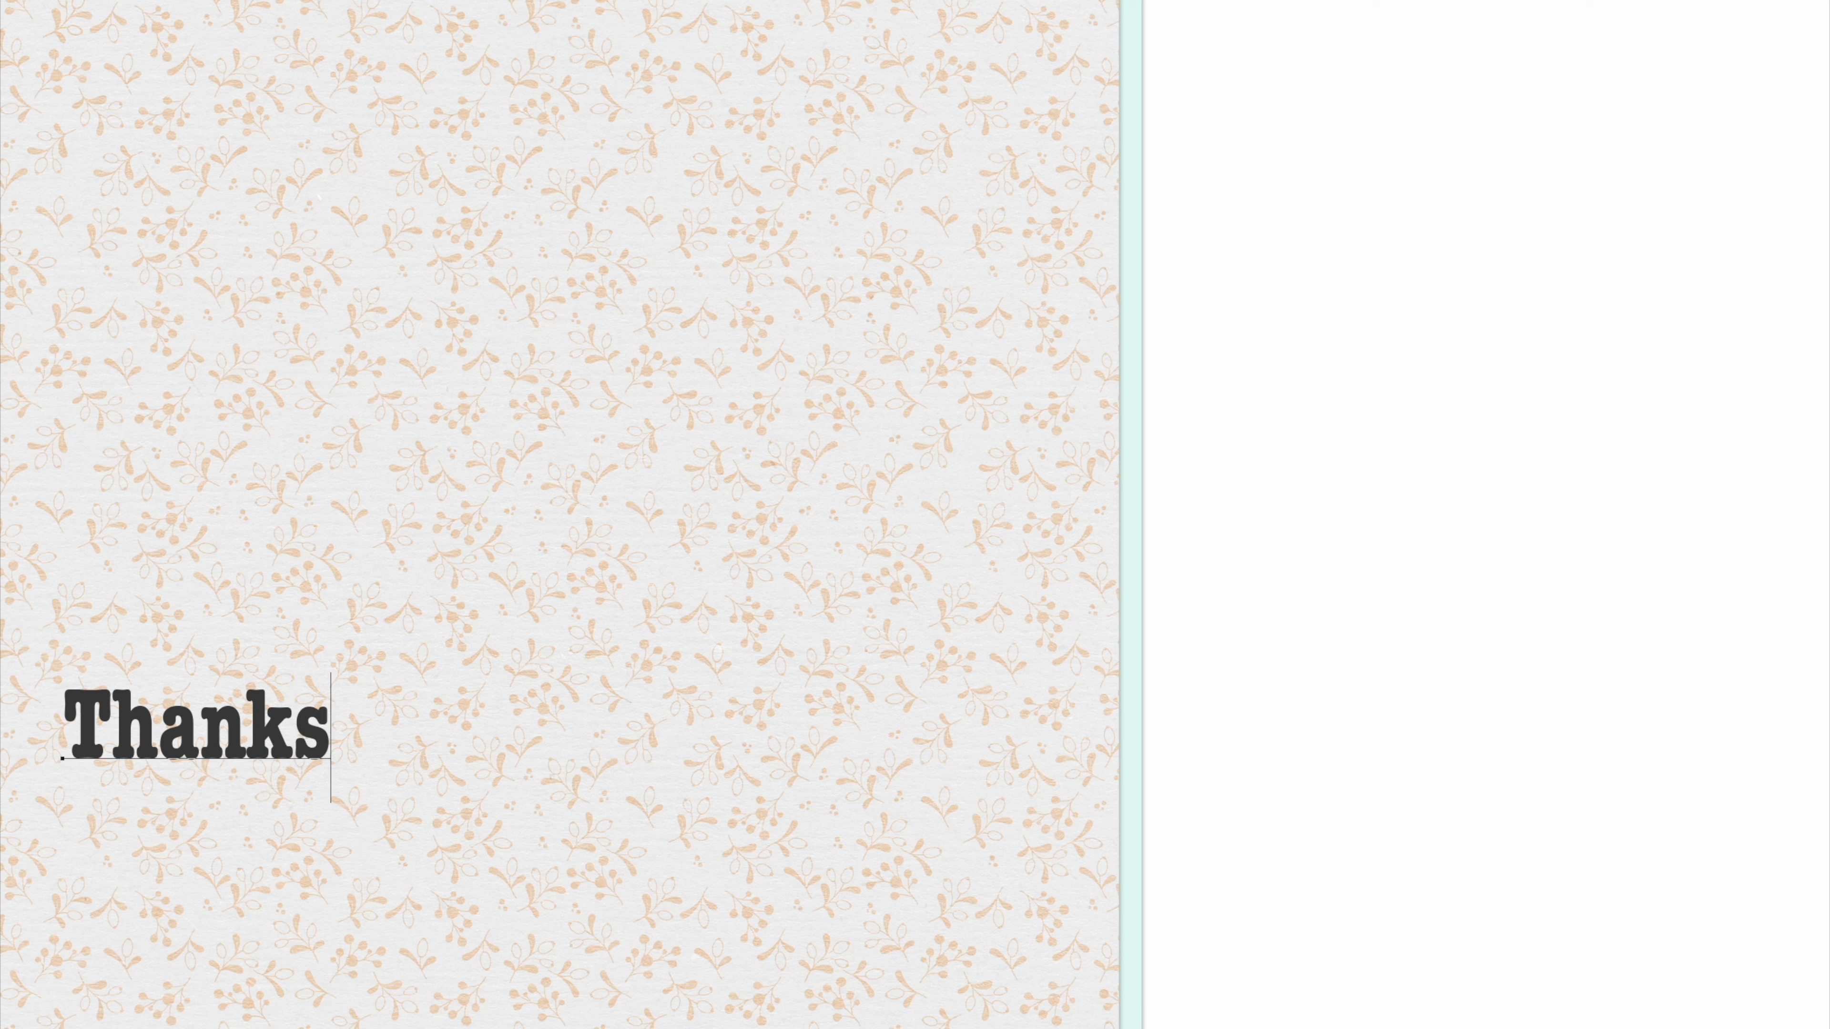
type(" for wa")
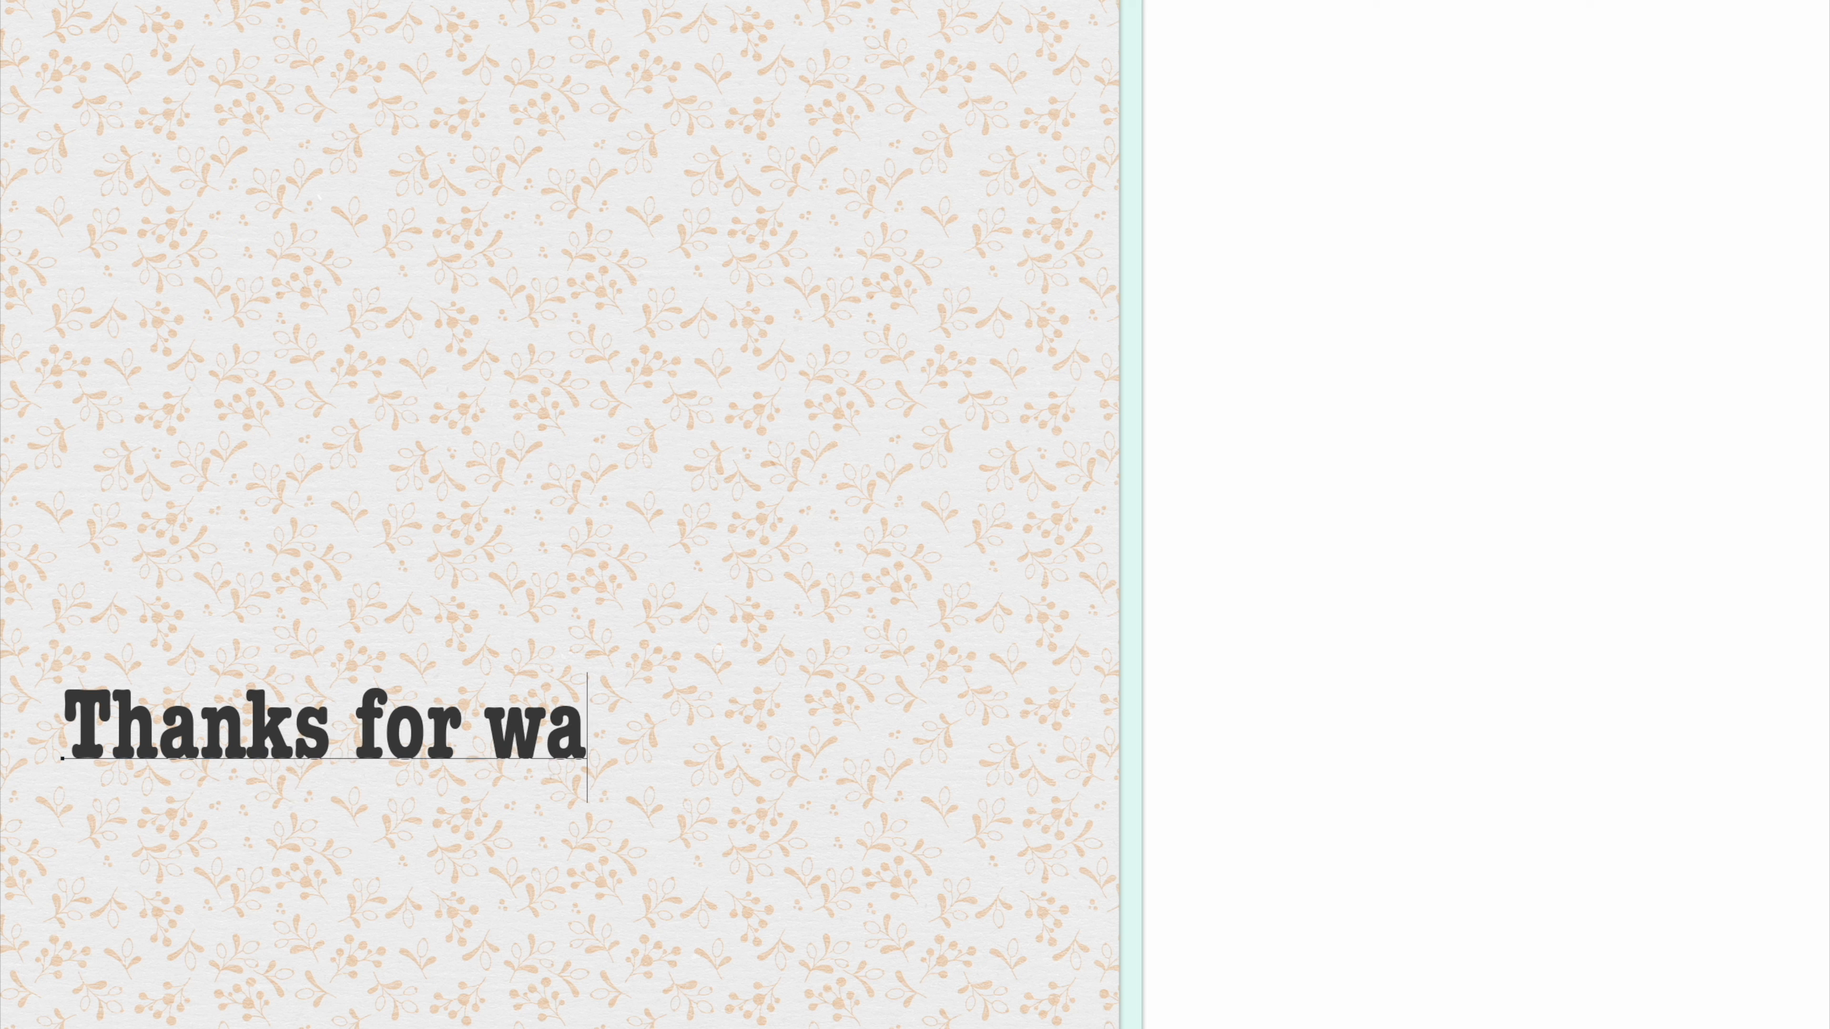
type("tching...")
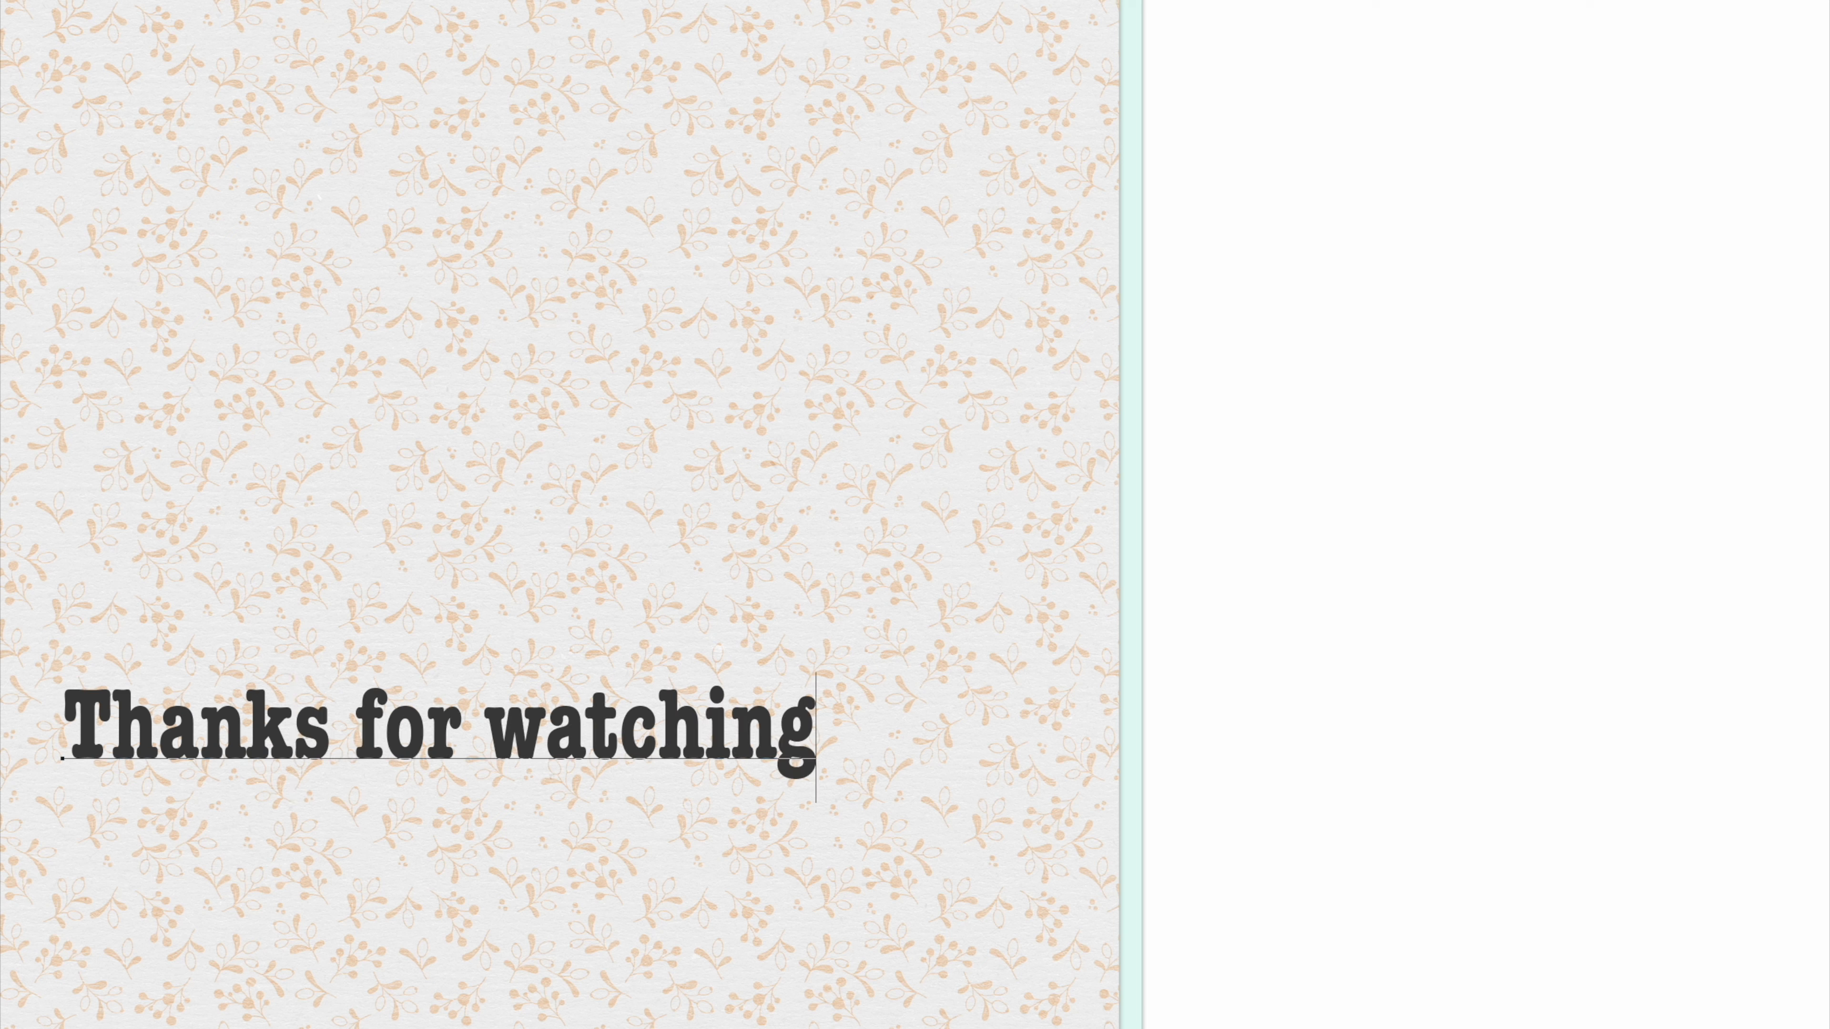